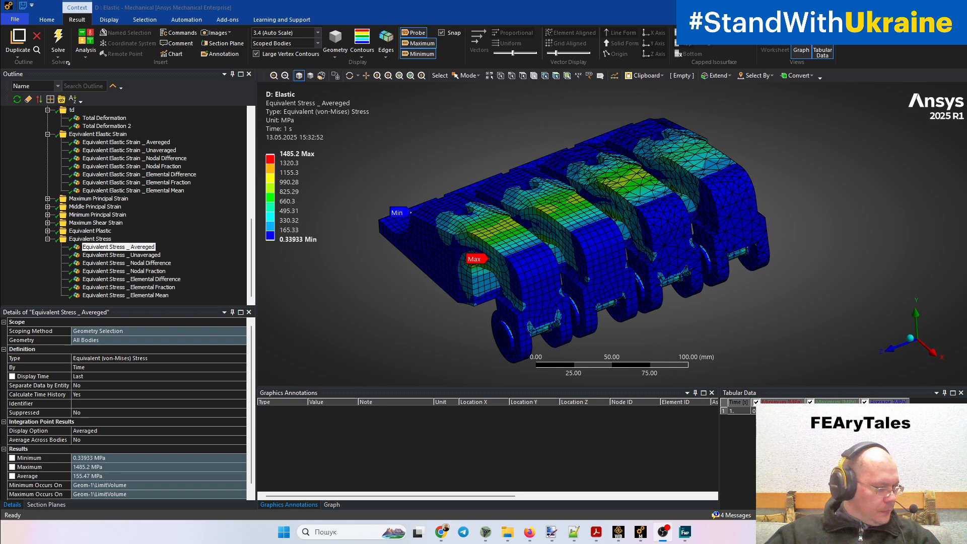
Step: Switch to the browser and review the Simcenter Femap Student Edition download page, including its terms and guest registration form
{"action": "key", "text": "alt+Tab"}
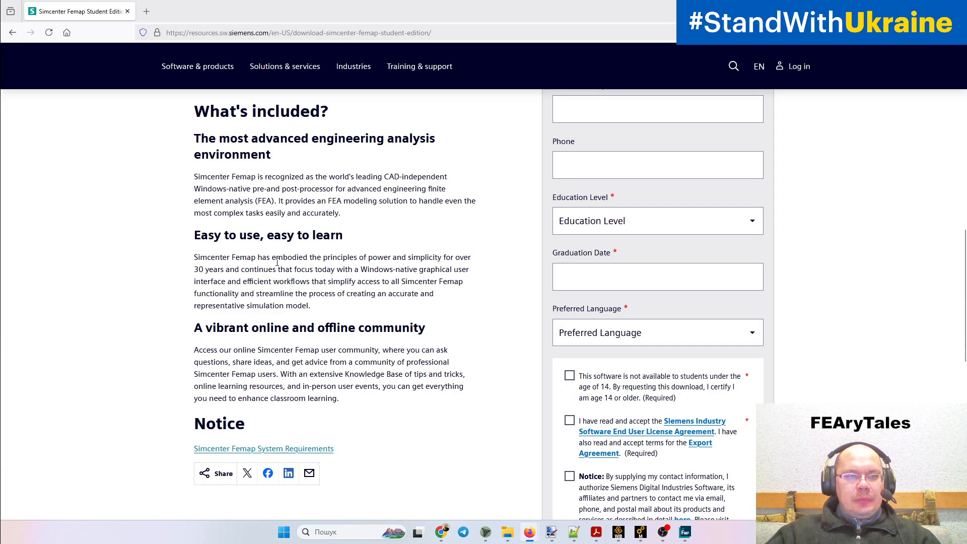
{"action": "scroll", "coordinate": [276, 263], "scroll_direction": "up", "scroll_amount": 10}
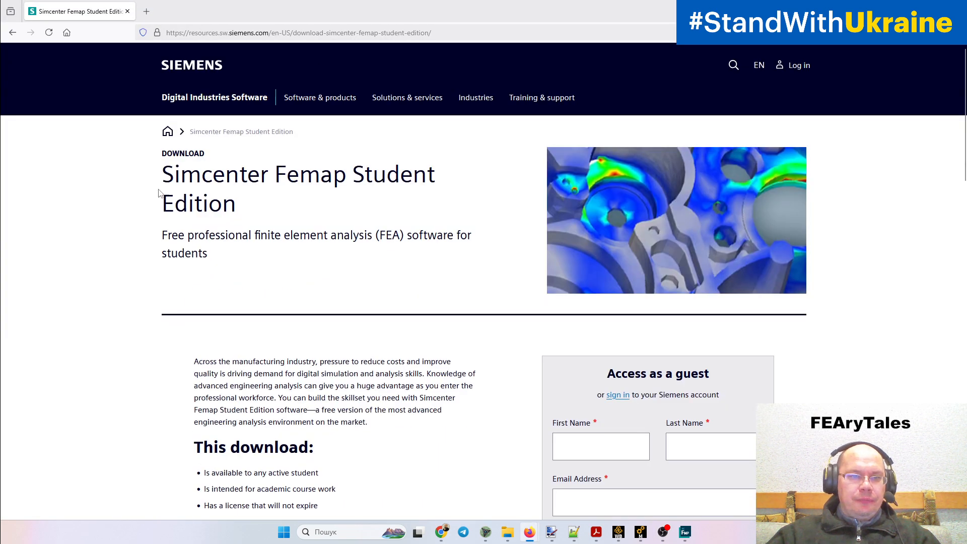
{"action": "left_click_drag", "start_coordinate": [162, 169], "coordinate": [241, 208]}
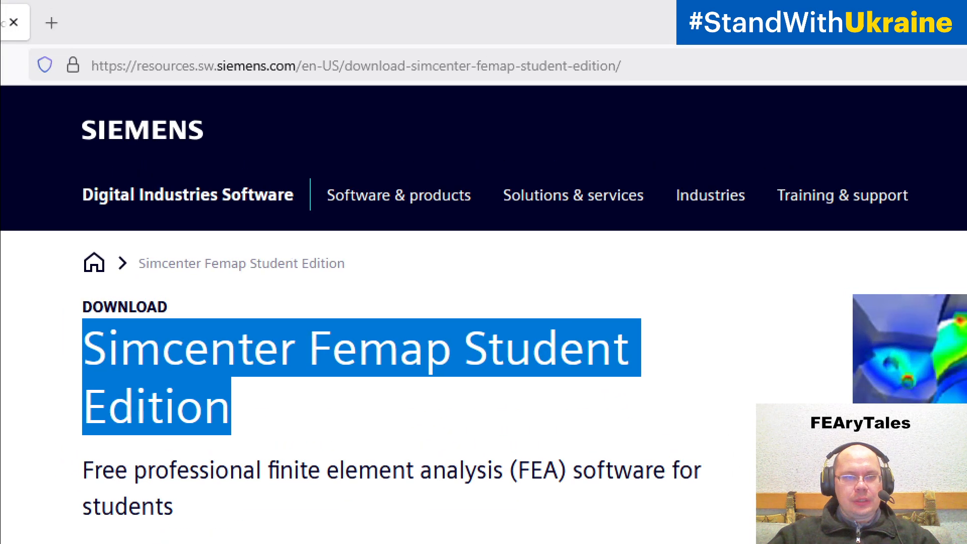
{"action": "mouse_move", "coordinate": [294, 37]}
{"action": "left_mouse_down"}
{"action": "mouse_move", "coordinate": [265, 29]}
{"action": "mouse_move", "coordinate": [30, 60]}
{"action": "mouse_move", "coordinate": [341, 65]}
{"action": "left_mouse_up"}
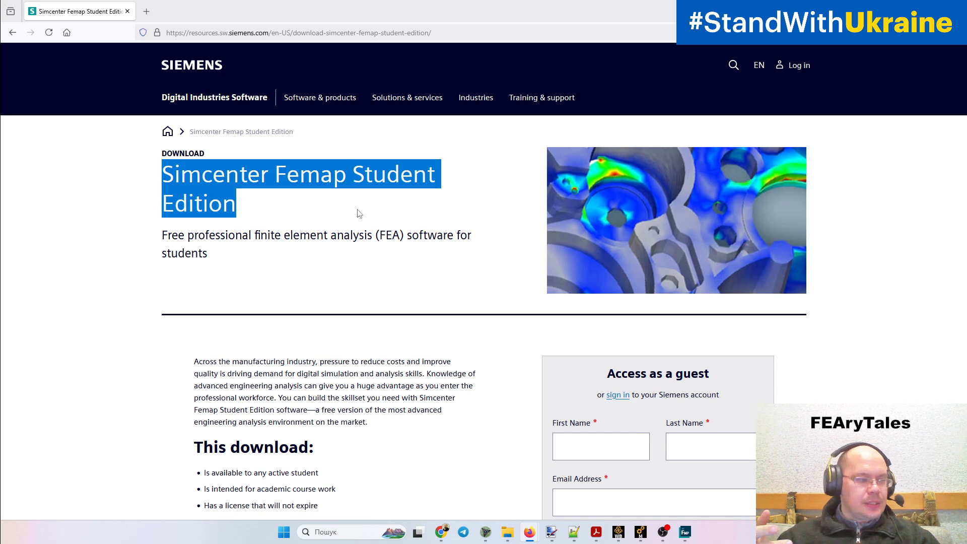
{"action": "scroll", "coordinate": [359, 213], "scroll_direction": "down", "scroll_amount": 4}
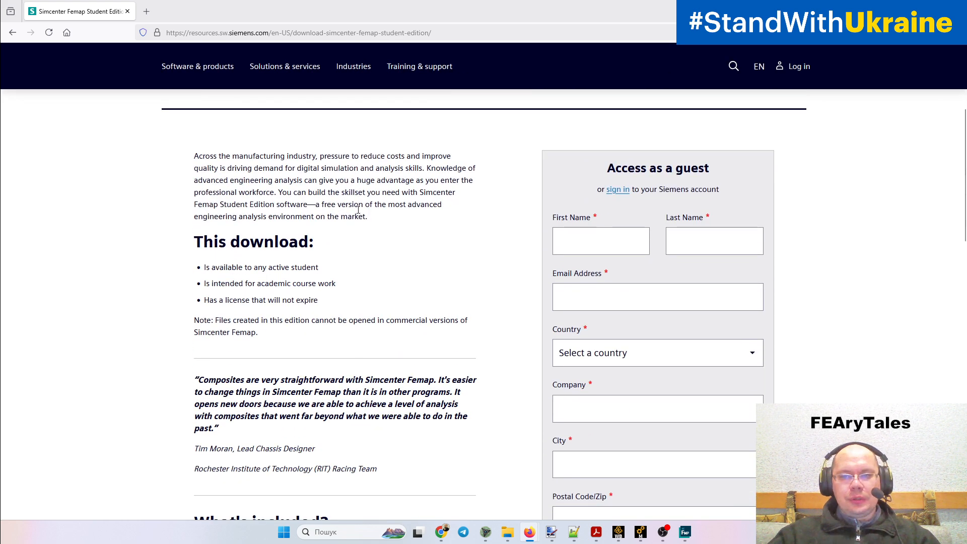
{"action": "scroll", "coordinate": [359, 210], "scroll_direction": "down", "scroll_amount": 7}
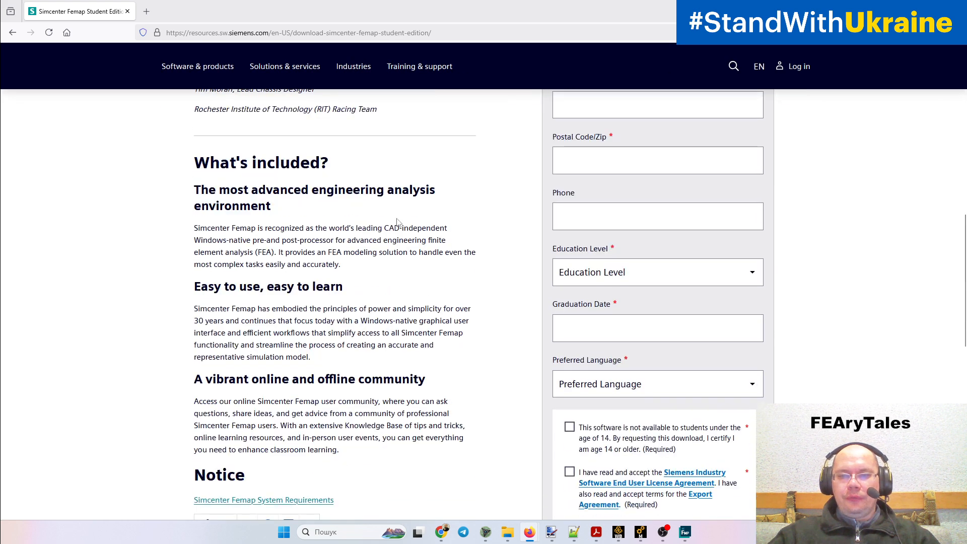
Step: Look through the Education Level choices in the guest registration form without selecting one
{"action": "left_click", "coordinate": [749, 273]}
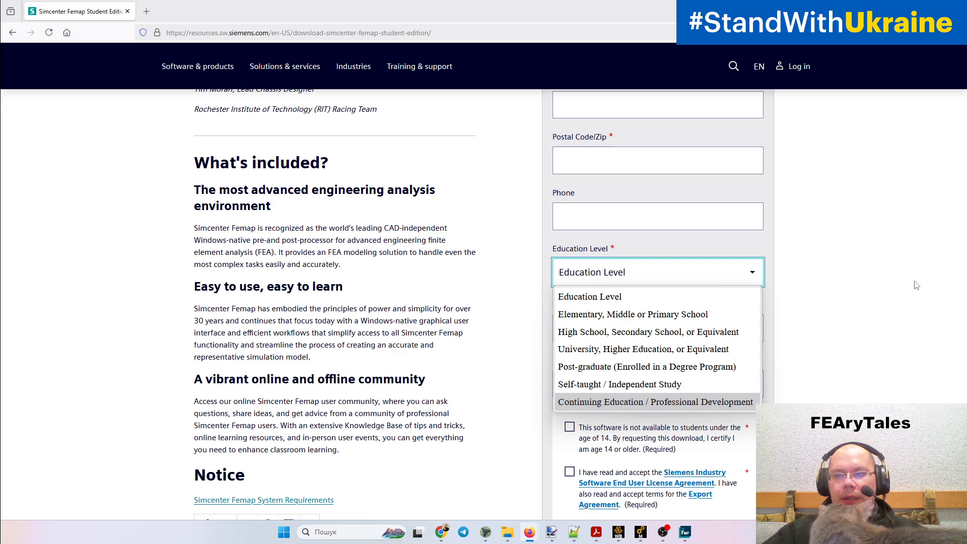
{"action": "left_click", "coordinate": [890, 265]}
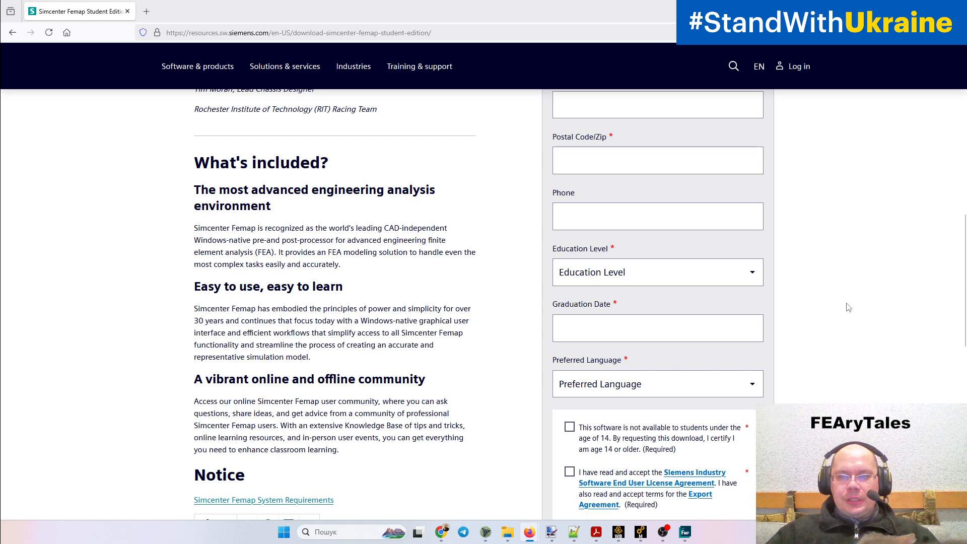
{"action": "scroll", "coordinate": [847, 306], "scroll_direction": "up", "scroll_amount": 8}
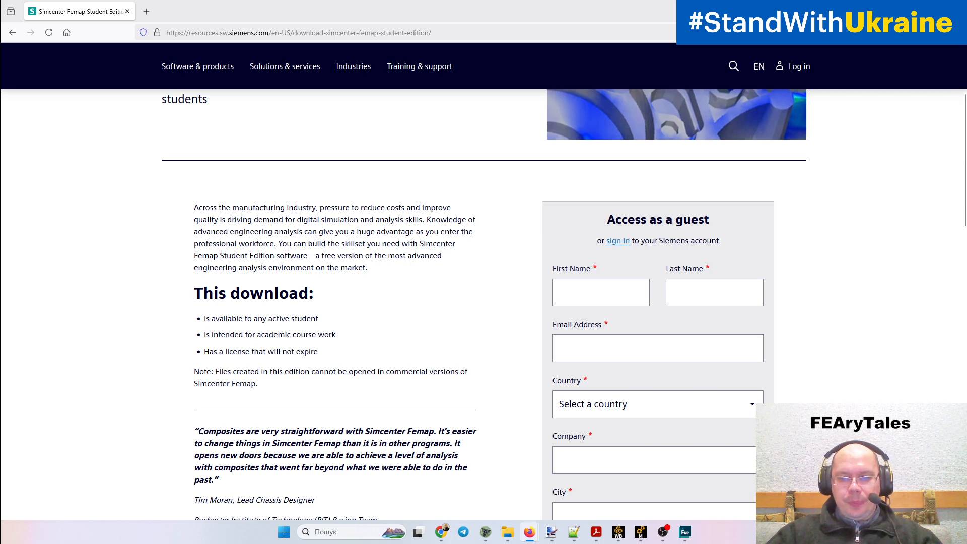
Step: Switch to Simcenter Femap and examine the educational license notice in the untitled model's view
{"action": "left_click", "coordinate": [685, 532]}
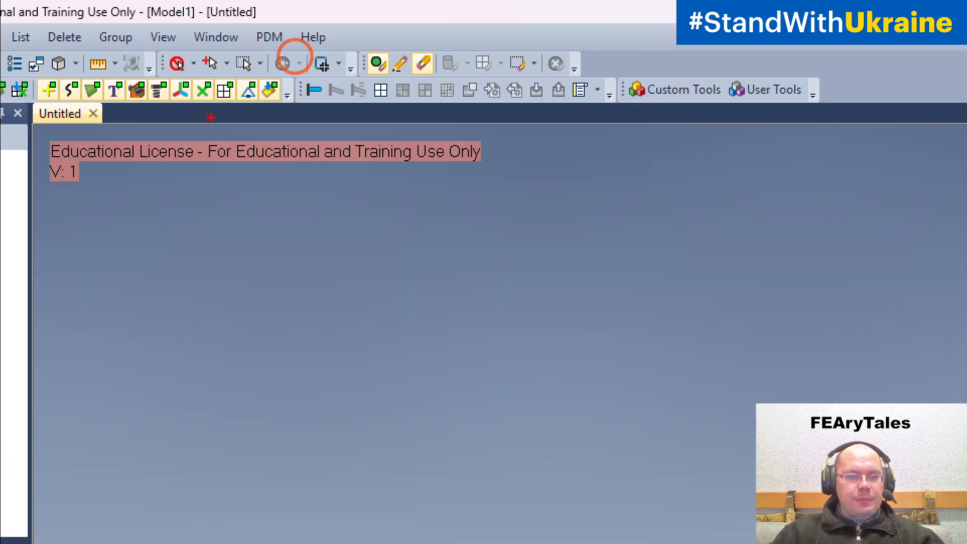
{"action": "mouse_move", "coordinate": [217, 130]}
{"action": "left_mouse_down"}
{"action": "mouse_move", "coordinate": [90, 104]}
{"action": "mouse_move", "coordinate": [151, 242]}
{"action": "mouse_move", "coordinate": [602, 150]}
{"action": "mouse_move", "coordinate": [189, 125]}
{"action": "left_mouse_up"}
{"action": "key", "text": "Escape"}
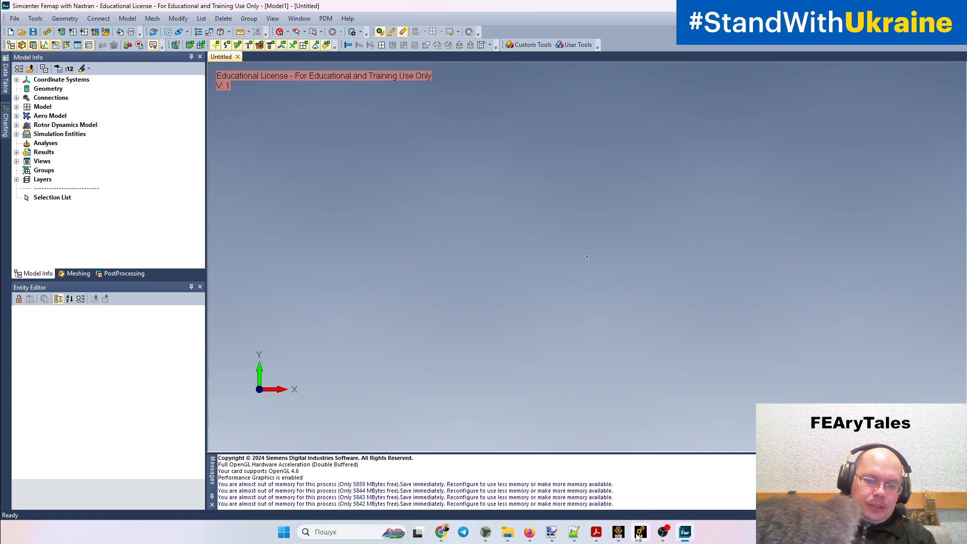
Step: Switch to Ansys Mechanical and expand the mesh's Statistics to examine its node and element counts
{"action": "mouse_move", "coordinate": [639, 535]}
{"action": "left_click", "coordinate": [663, 472]}
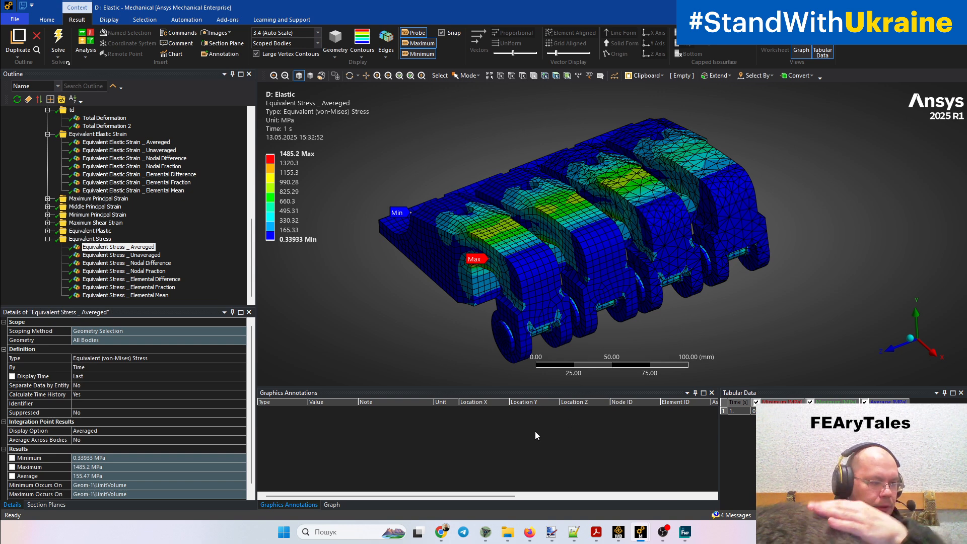
{"action": "scroll", "coordinate": [69, 275], "scroll_direction": "up", "scroll_amount": 2}
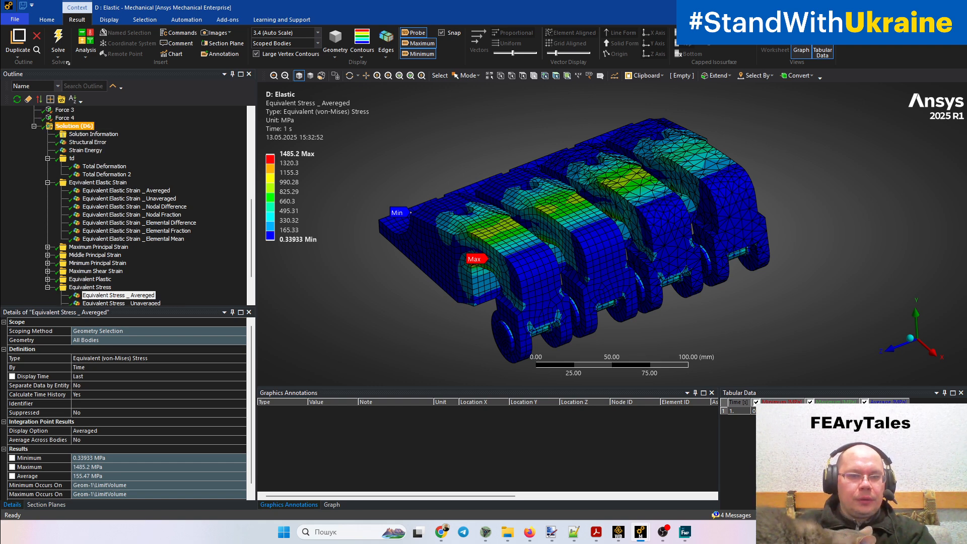
{"action": "scroll", "coordinate": [63, 214], "scroll_direction": "up", "scroll_amount": 3}
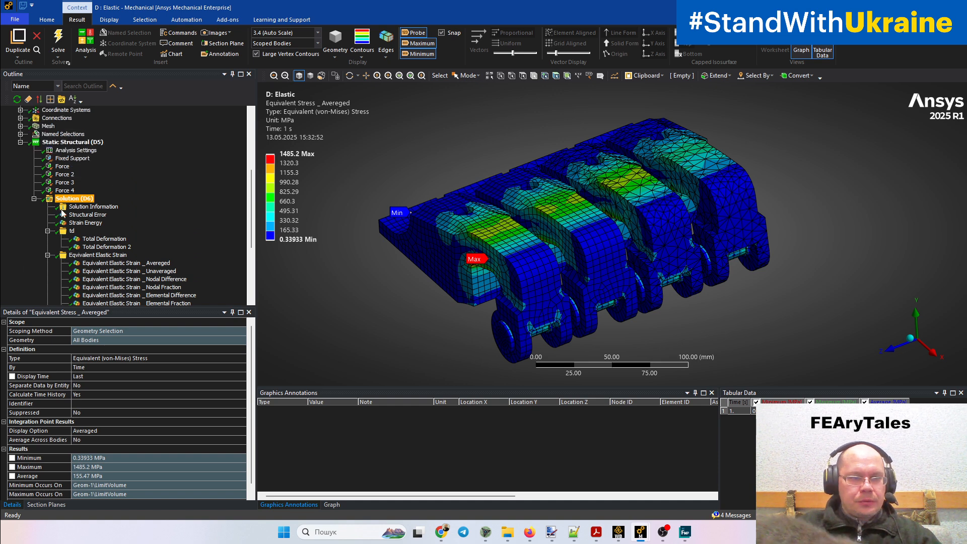
{"action": "left_click", "coordinate": [46, 126]}
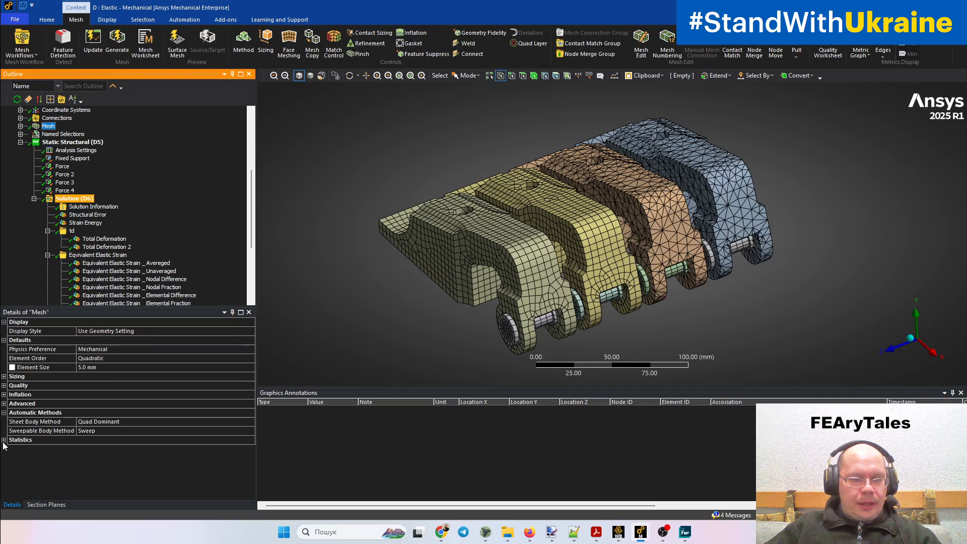
{"action": "left_click", "coordinate": [4, 440]}
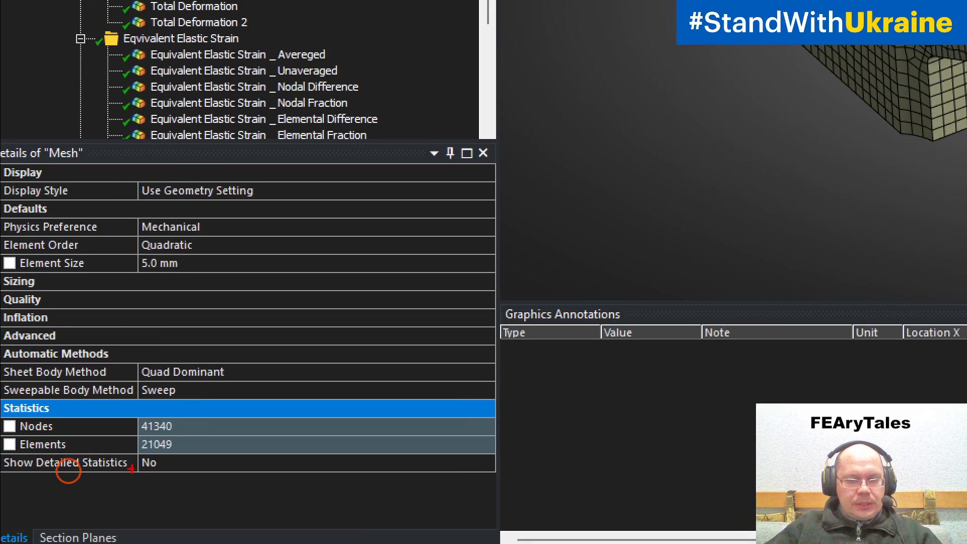
{"action": "mouse_move", "coordinate": [101, 441]}
{"action": "left_mouse_down"}
{"action": "mouse_move", "coordinate": [195, 440]}
{"action": "mouse_move", "coordinate": [122, 406]}
{"action": "mouse_move", "coordinate": [130, 439]}
{"action": "left_mouse_up"}
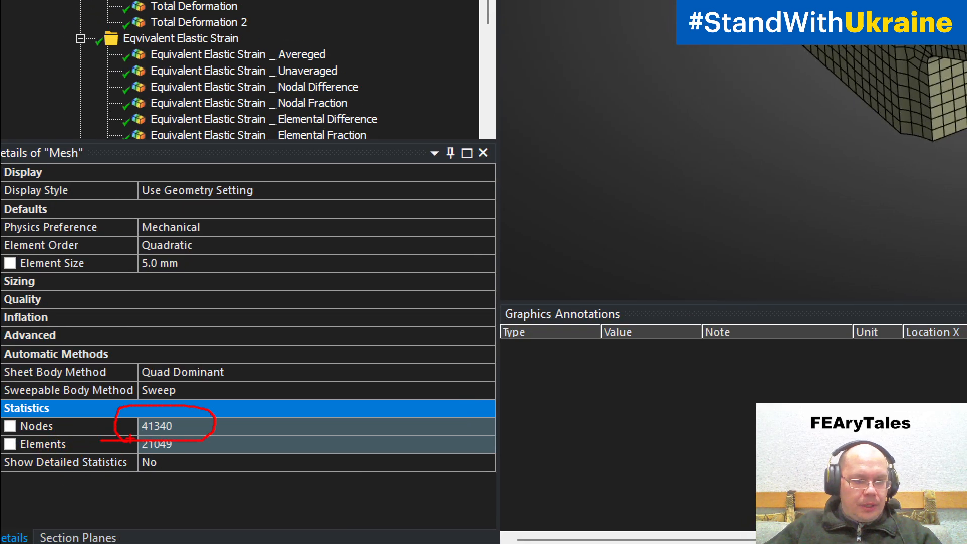
{"action": "key", "text": "Escape"}
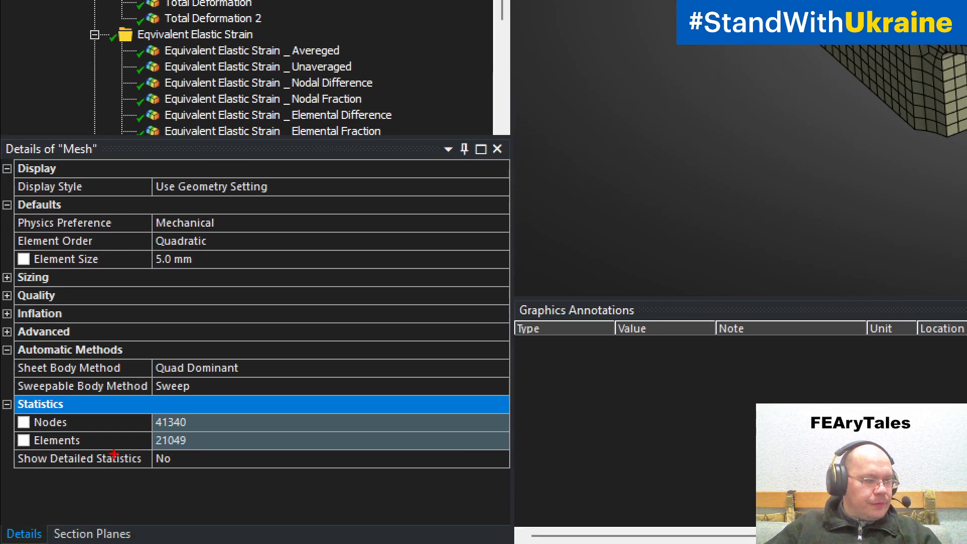
{"action": "mouse_move", "coordinate": [6, 458]}
{"action": "left_mouse_down"}
{"action": "mouse_move", "coordinate": [20, 467]}
{"action": "mouse_move", "coordinate": [251, 442]}
{"action": "mouse_move", "coordinate": [151, 425]}
{"action": "mouse_move", "coordinate": [7, 426]}
{"action": "mouse_move", "coordinate": [4, 436]}
{"action": "left_mouse_up"}
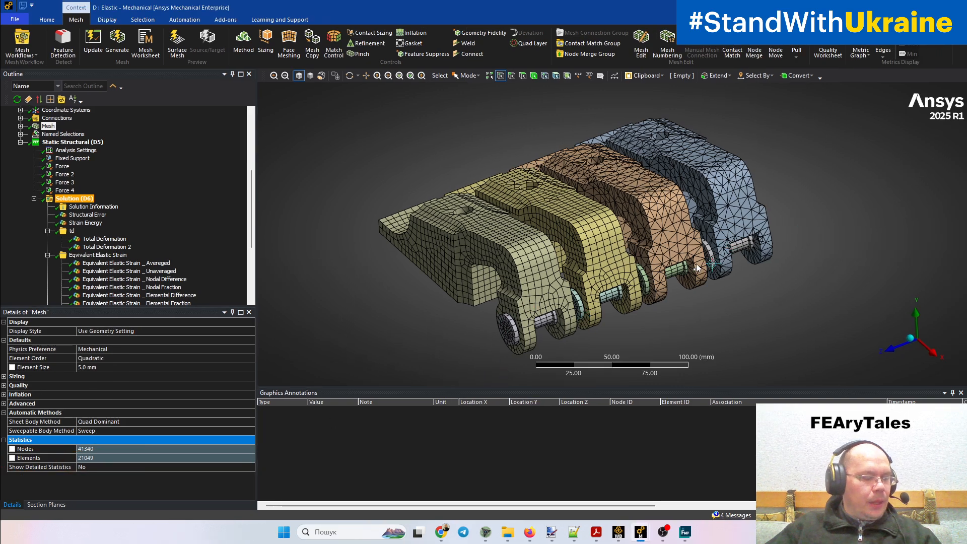
Step: Examine the hexahedral and tetrahedral meshes of the four bracket bodies from several angles
{"action": "middle_click_drag", "start_coordinate": [649, 272], "coordinate": [643, 244]}
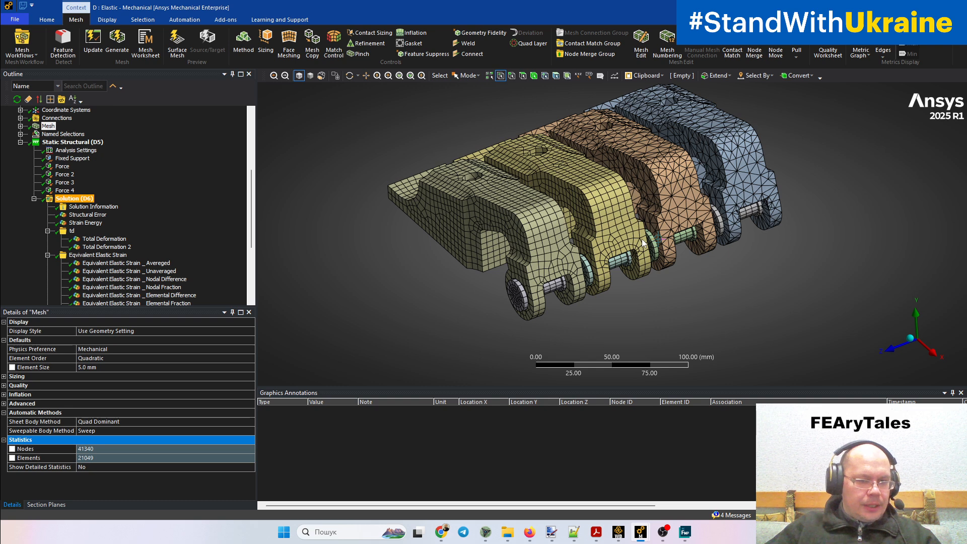
{"action": "middle_click_drag", "start_coordinate": [642, 243], "coordinate": [645, 251]}
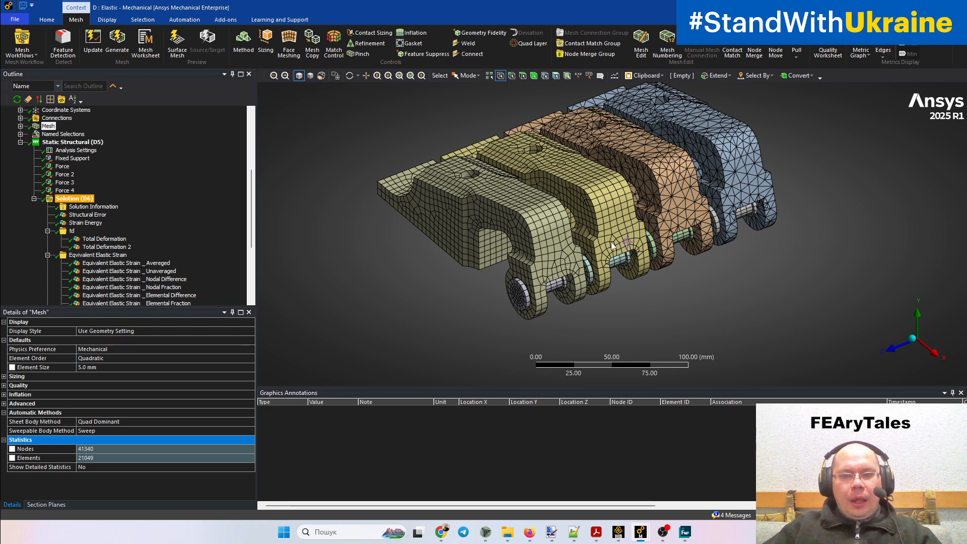
{"action": "middle_click_drag", "start_coordinate": [581, 223], "coordinate": [602, 229]}
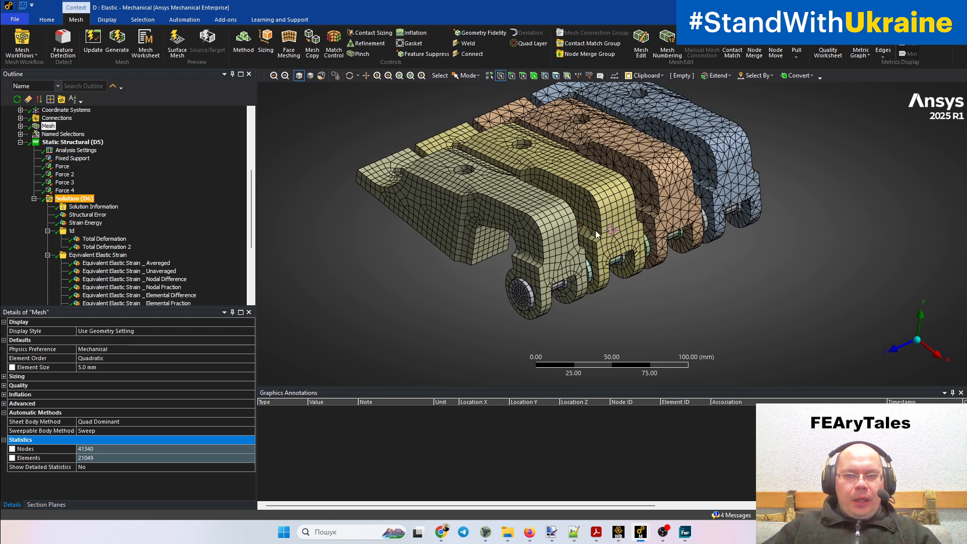
{"action": "middle_click_drag", "start_coordinate": [672, 282], "coordinate": [672, 312], "text": "ctrl"}
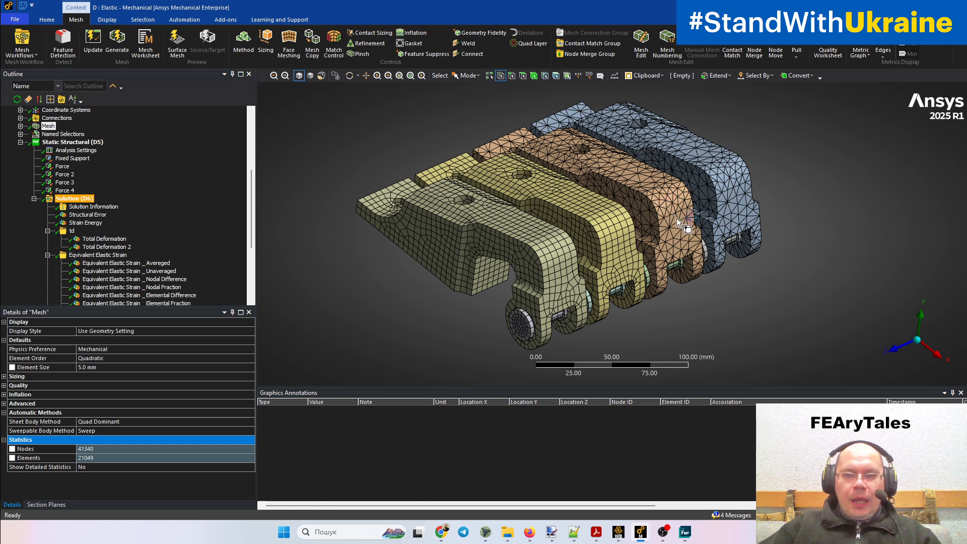
{"action": "middle_click_drag", "start_coordinate": [702, 215], "coordinate": [690, 223]}
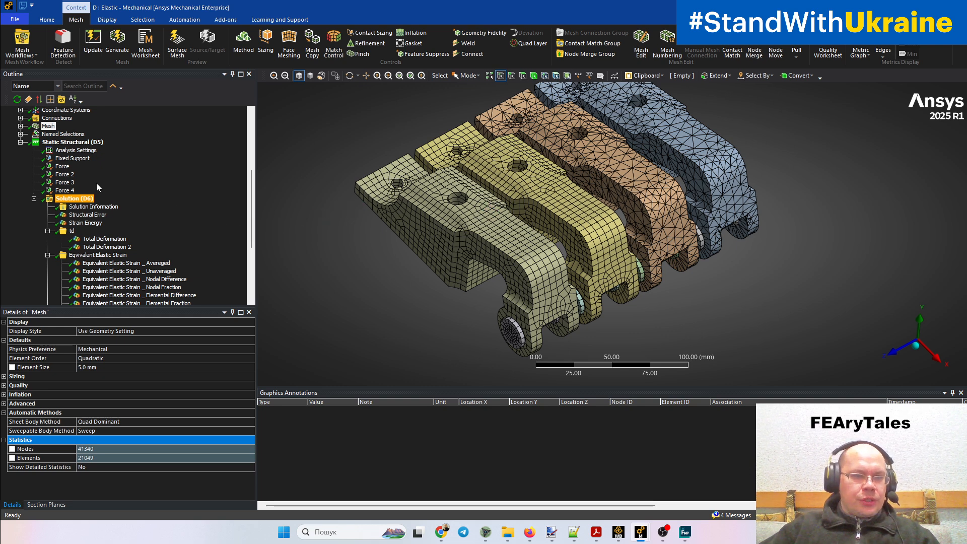
Step: Select the first two Axle and first two LimitVolume bodies under Geometry and inspect the highlighted half of the model
{"action": "scroll", "coordinate": [96, 183], "scroll_direction": "up", "scroll_amount": 6}
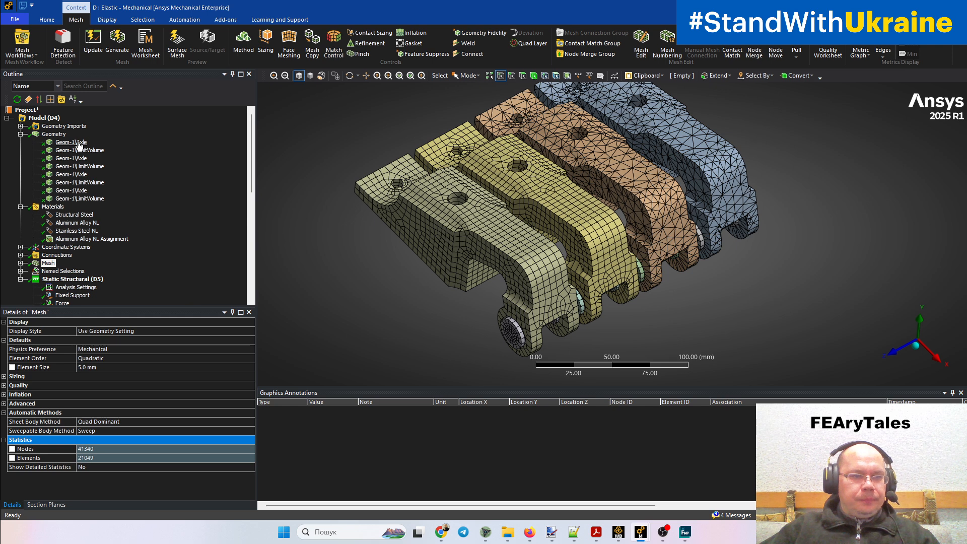
{"action": "left_click", "coordinate": [75, 142]}
{"action": "left_click", "coordinate": [78, 166], "text": "shift"}
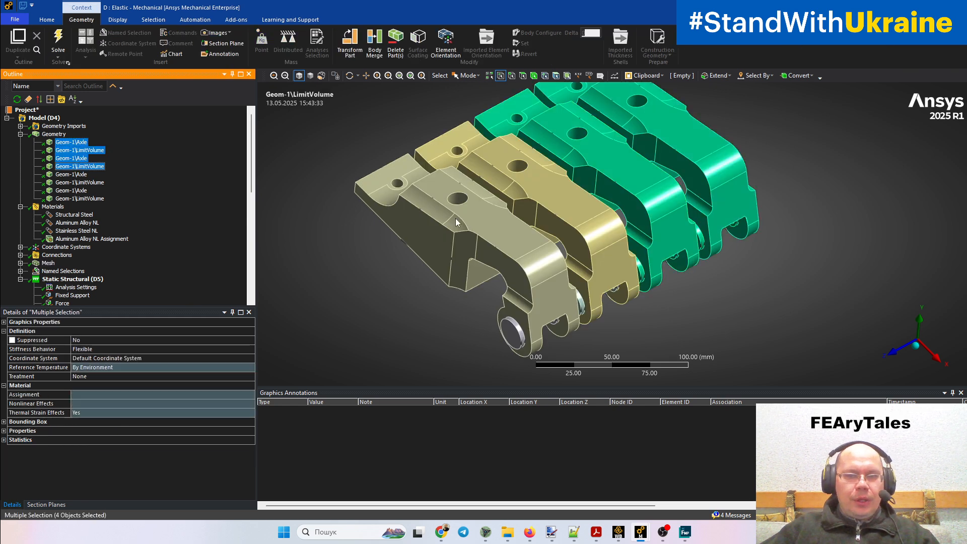
{"action": "middle_click_drag", "start_coordinate": [455, 218], "coordinate": [682, 201]}
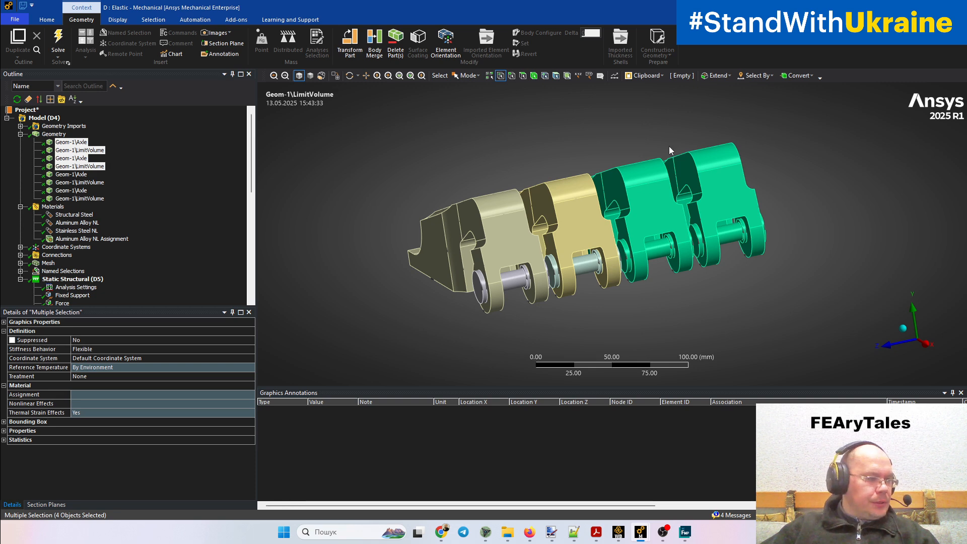
{"action": "middle_click_drag", "start_coordinate": [508, 270], "coordinate": [547, 294]}
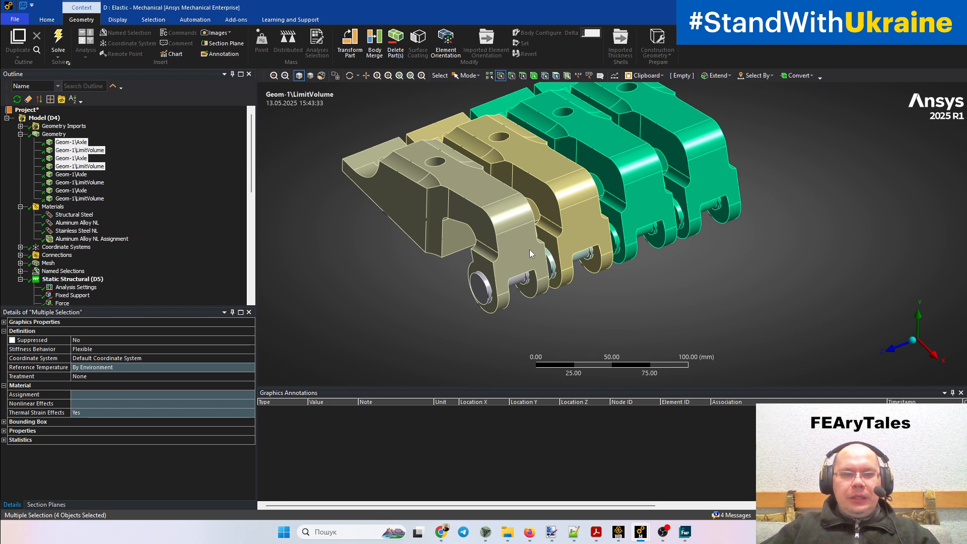
{"action": "middle_click_drag", "start_coordinate": [562, 254], "coordinate": [592, 267], "text": "ctrl"}
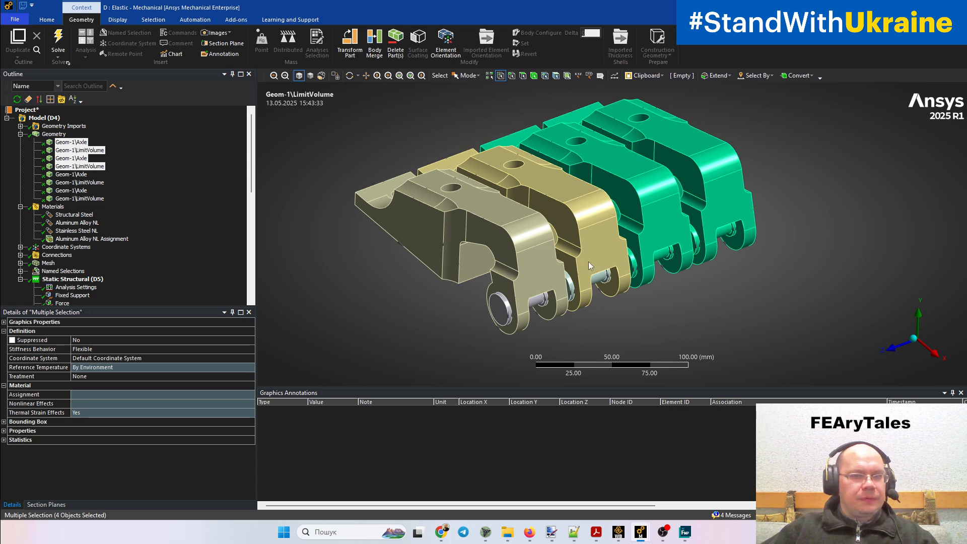
{"action": "middle_click_drag", "start_coordinate": [565, 271], "coordinate": [554, 195]}
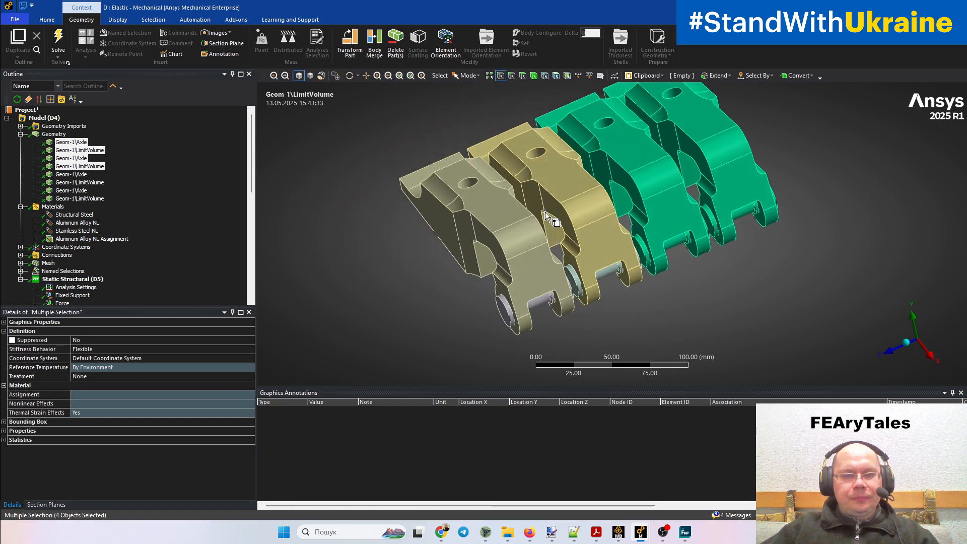
{"action": "middle_click_drag", "start_coordinate": [542, 248], "coordinate": [606, 246]}
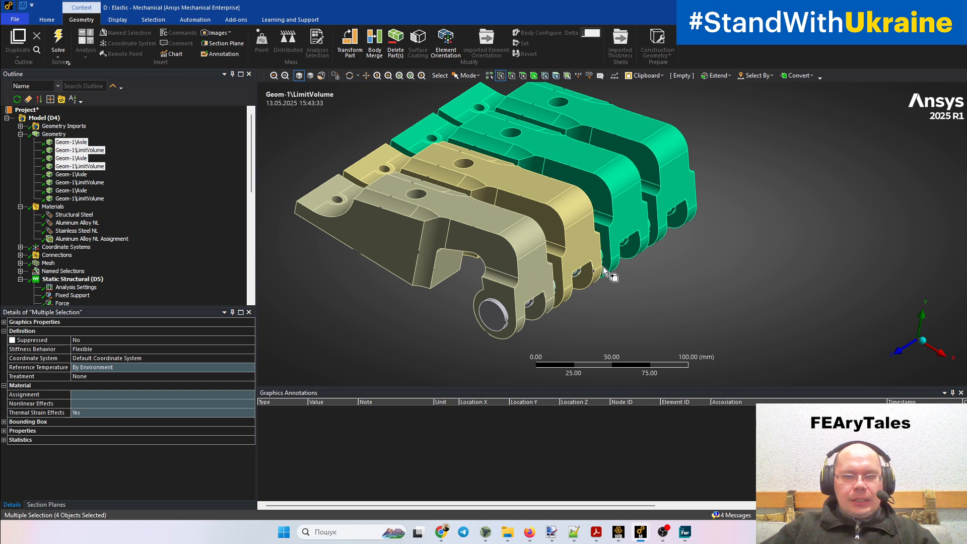
{"action": "middle_click_drag", "start_coordinate": [661, 262], "coordinate": [622, 272], "text": "ctrl"}
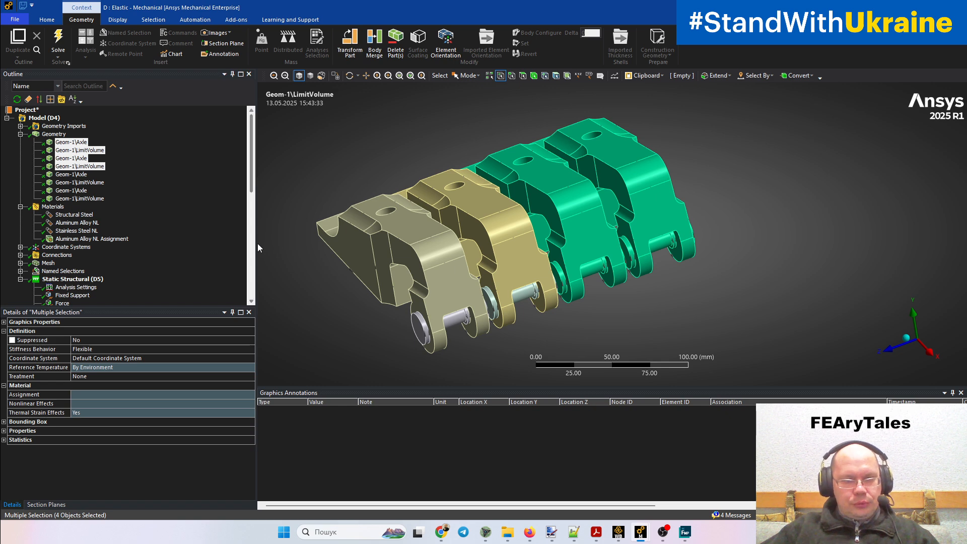
Step: Open the solver files directory of Solution (D6) and reposition the MECH folder window over the model
{"action": "left_click_drag", "start_coordinate": [251, 153], "coordinate": [249, 250]}
{"action": "right_click", "coordinate": [73, 184]}
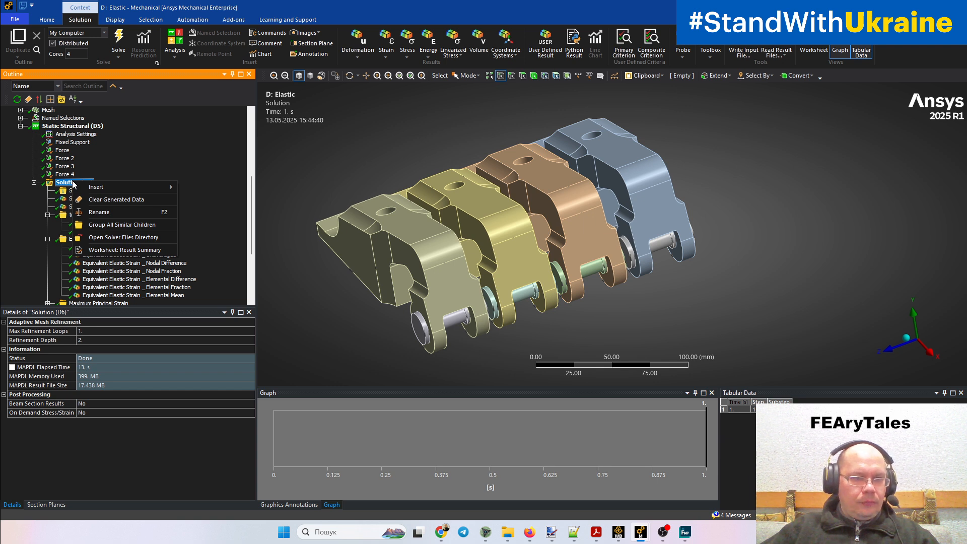
{"action": "left_click", "coordinate": [109, 239]}
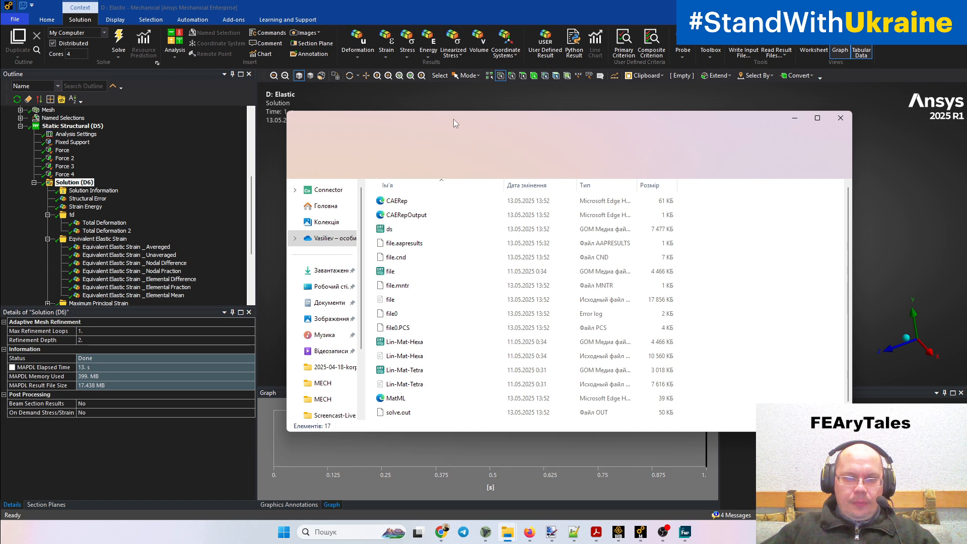
{"action": "left_click_drag", "start_coordinate": [431, 120], "coordinate": [376, 82]}
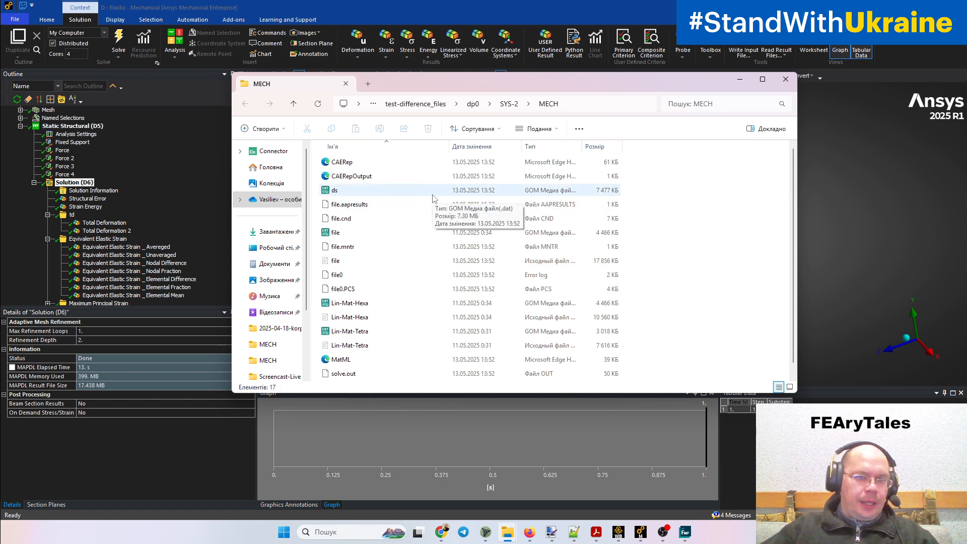
Step: Inspect the ds and file input data files and the file results file in the MECH folder
{"action": "scroll", "coordinate": [420, 241], "scroll_direction": "down", "scroll_amount": 1}
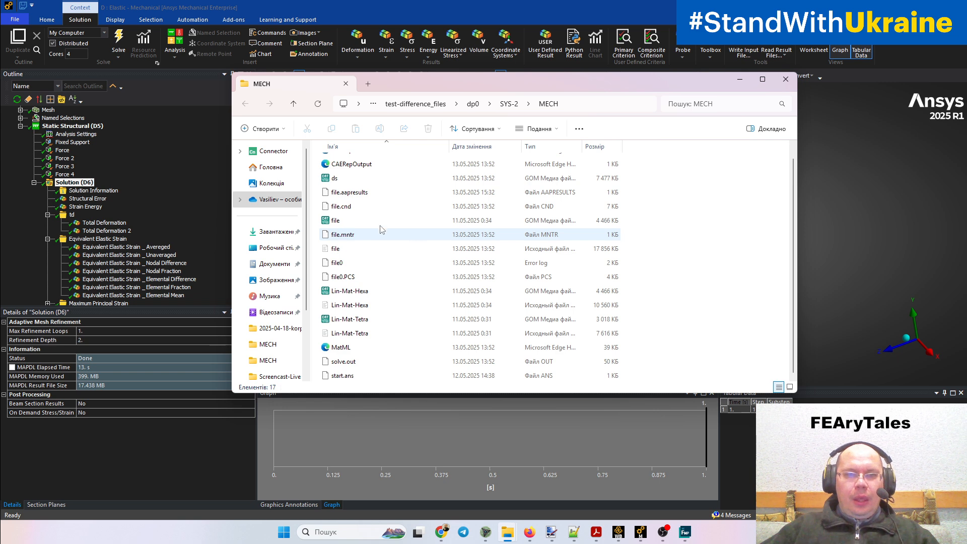
{"action": "left_click", "coordinate": [338, 179]}
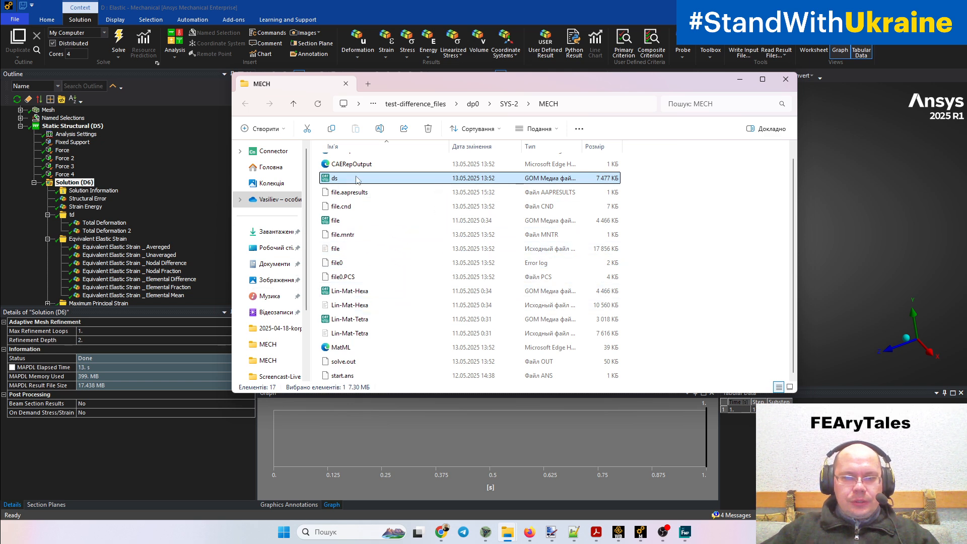
{"action": "left_click", "coordinate": [357, 220]}
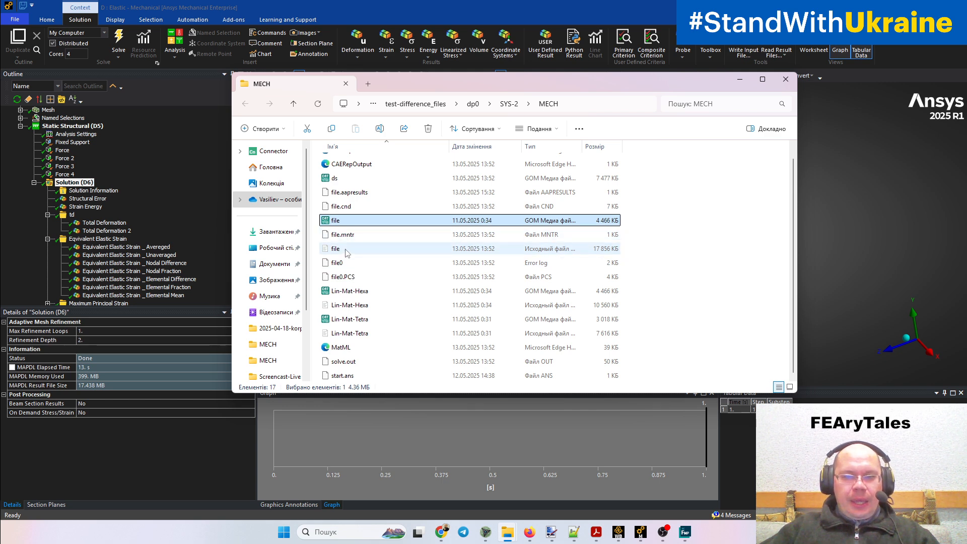
{"action": "left_click_drag", "start_coordinate": [342, 248], "coordinate": [522, 145]}
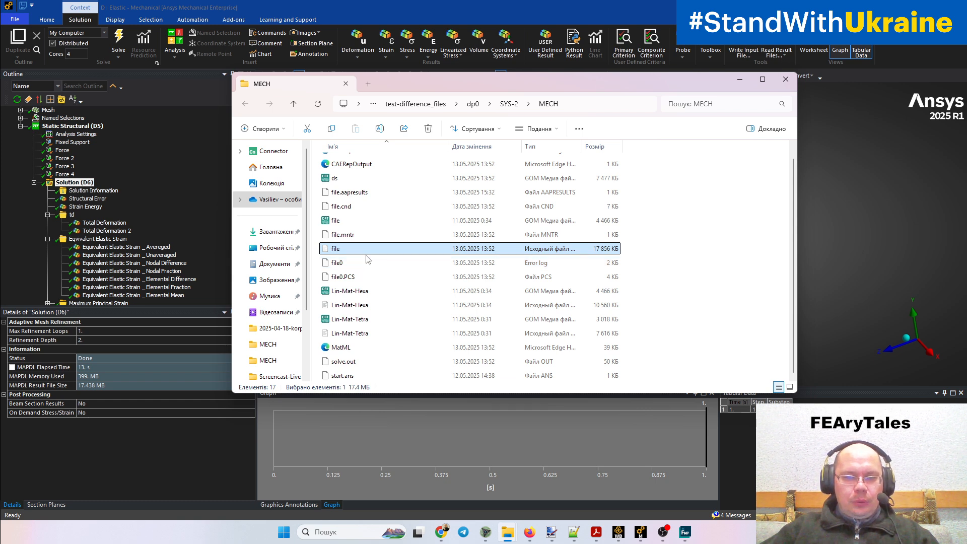
Step: Select the four Lin-Mat-Hexa and Lin-Mat-Tetra files, compare their modification dates, and single out the Lin-Mat-Tetra data file
{"action": "left_click", "coordinate": [347, 291]}
{"action": "left_click", "coordinate": [348, 335], "text": "shift"}
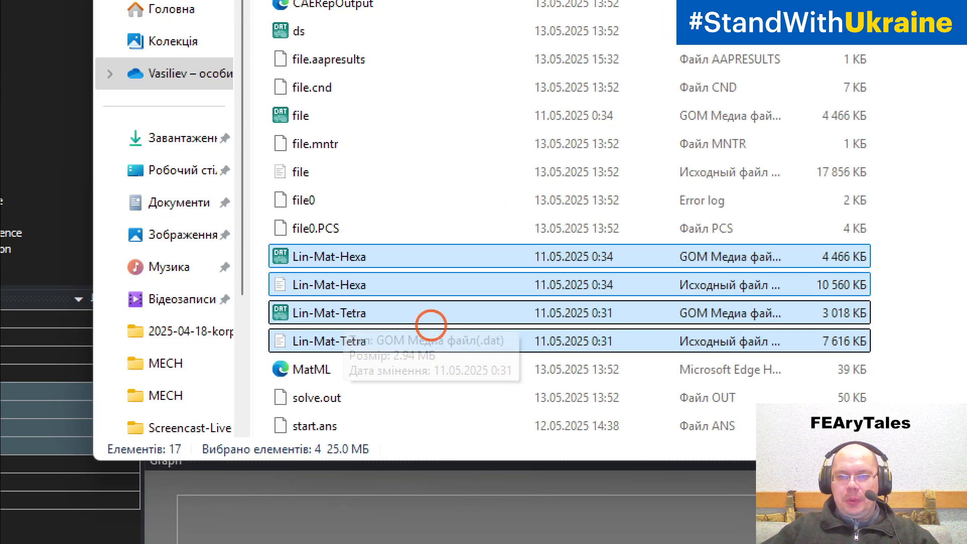
{"action": "mouse_move", "coordinate": [657, 242]}
{"action": "left_mouse_down"}
{"action": "mouse_move", "coordinate": [473, 307]}
{"action": "mouse_move", "coordinate": [647, 287]}
{"action": "mouse_move", "coordinate": [604, 241]}
{"action": "left_mouse_up"}
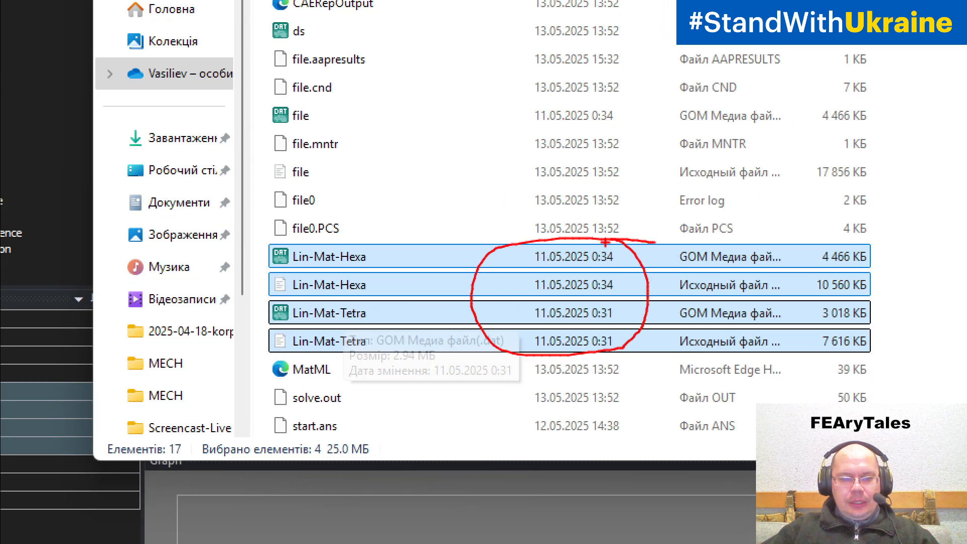
{"action": "key", "text": "Escape"}
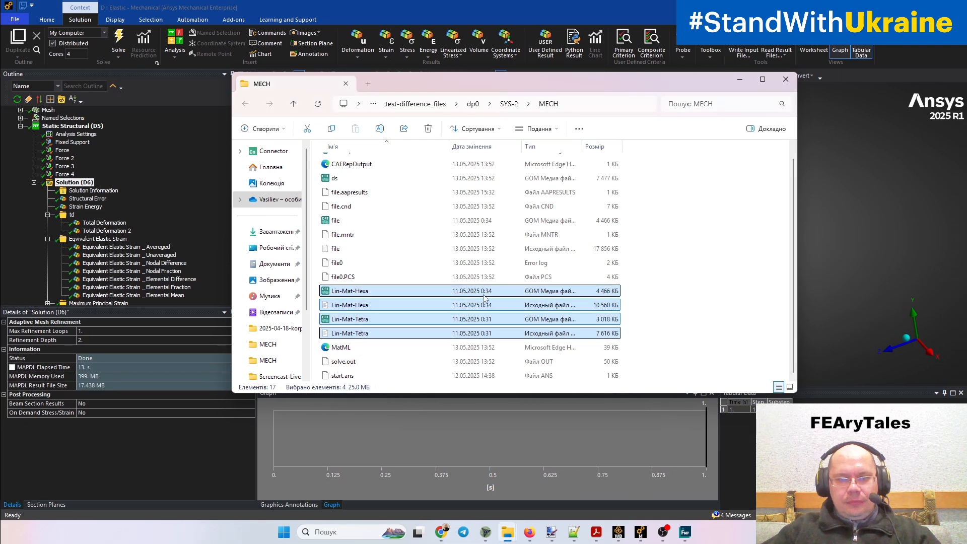
{"action": "left_click", "coordinate": [420, 320]}
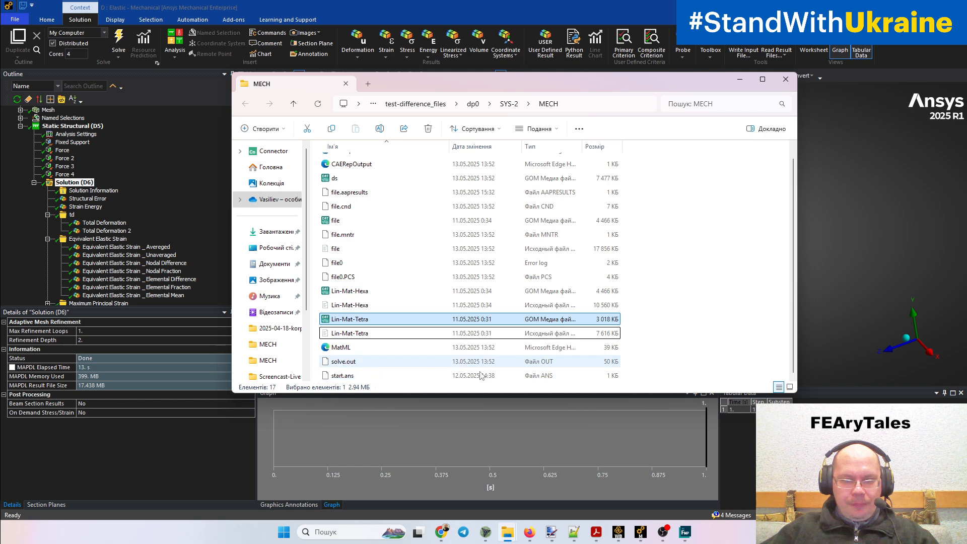
Step: Switch to Simcenter Femap and import the Lin-Mat-Tetra.dat analysis model in ANSYS format
{"action": "left_click", "coordinate": [684, 534]}
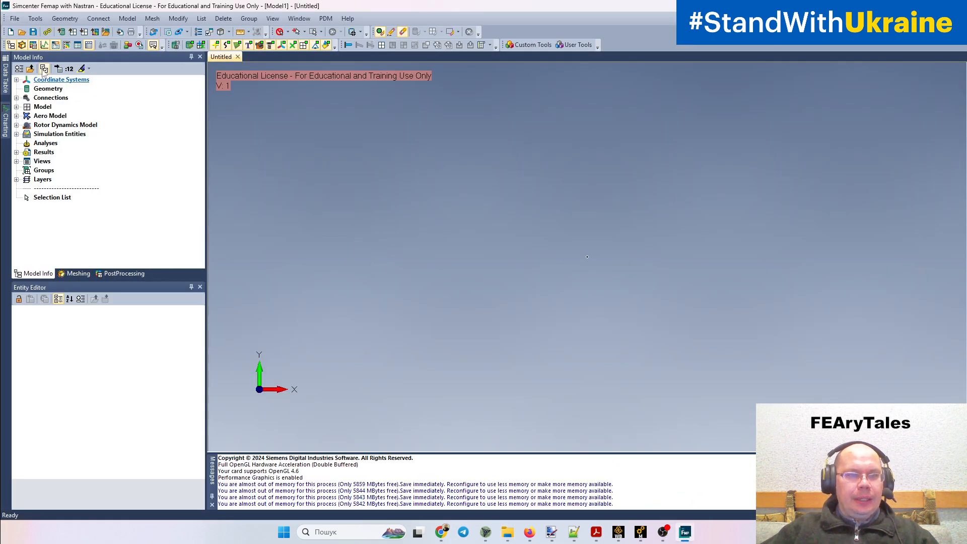
{"action": "left_click", "coordinate": [15, 19]}
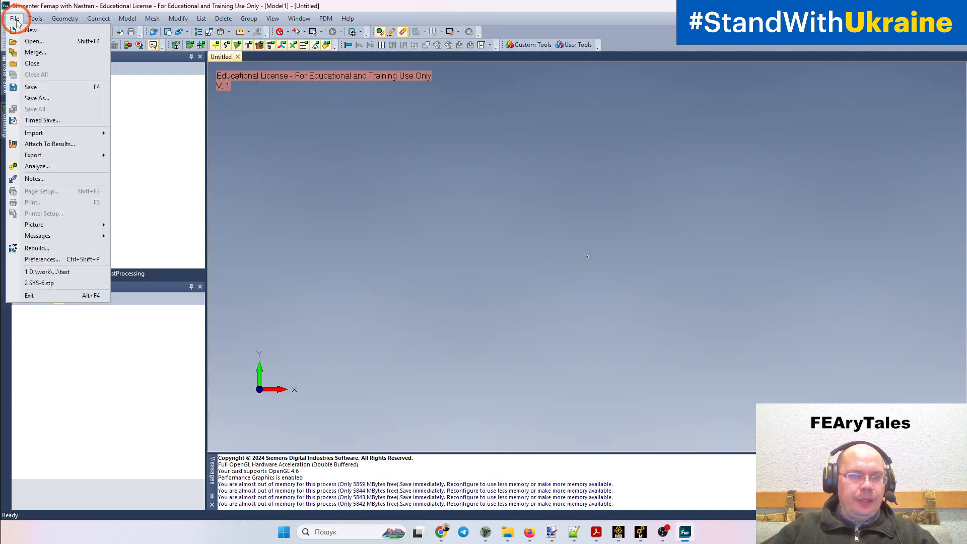
{"action": "left_click", "coordinate": [63, 134]}
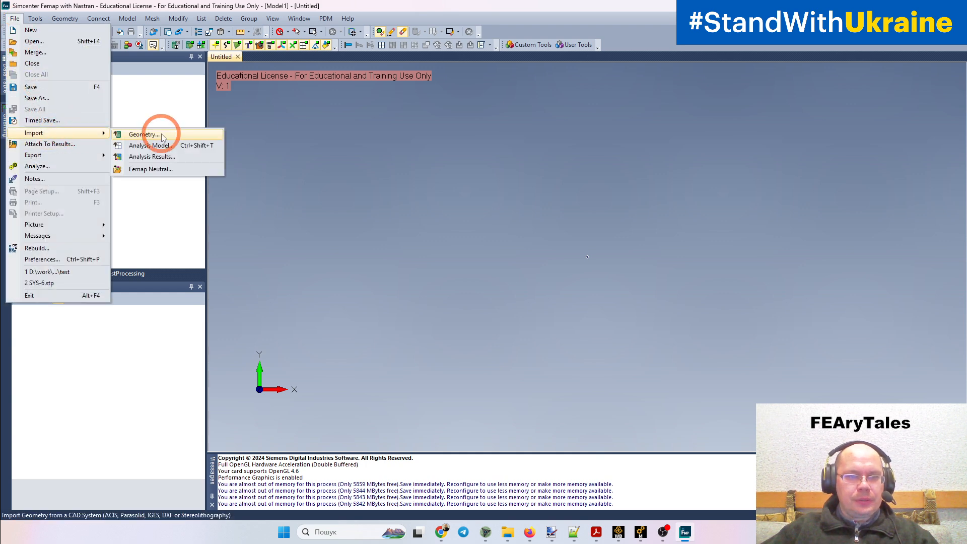
{"action": "left_click", "coordinate": [151, 146]}
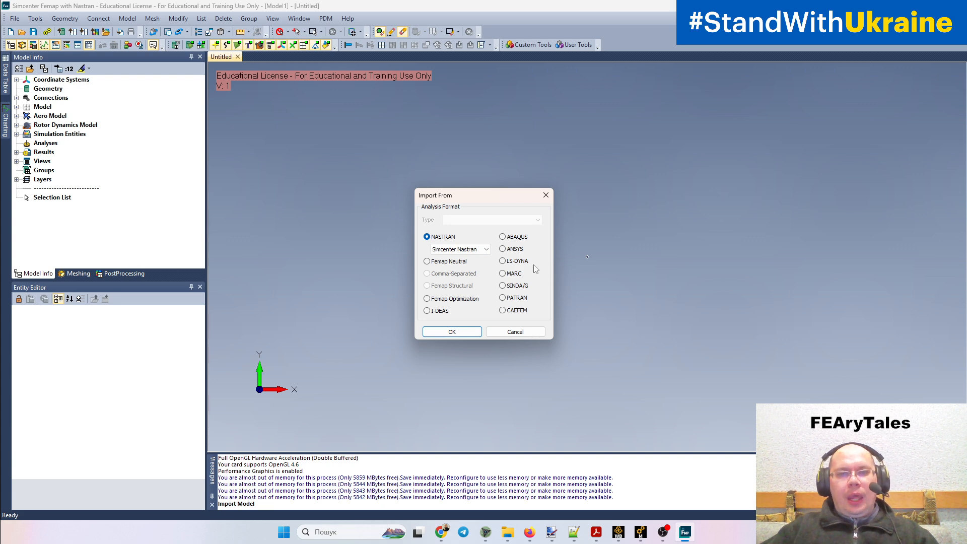
{"action": "left_click", "coordinate": [512, 250]}
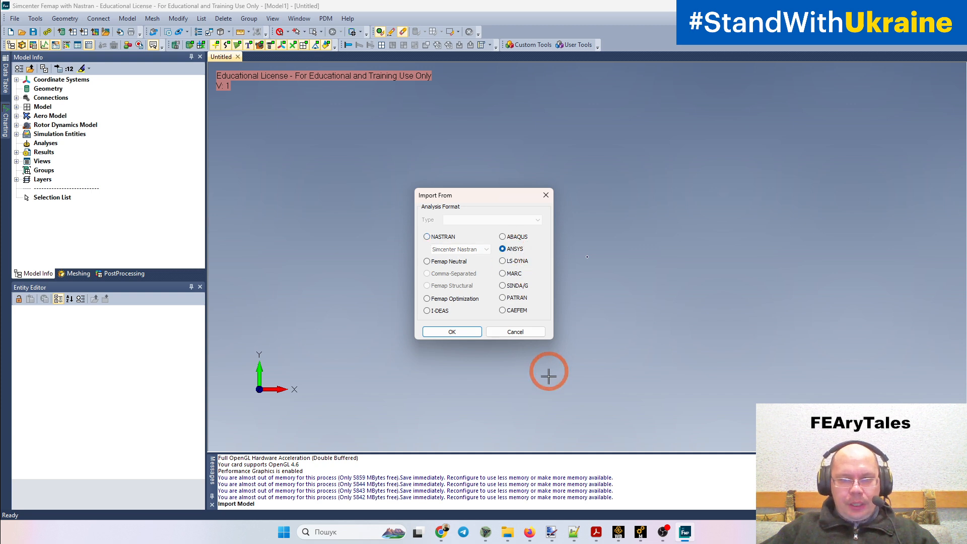
{"action": "left_click", "coordinate": [453, 332]}
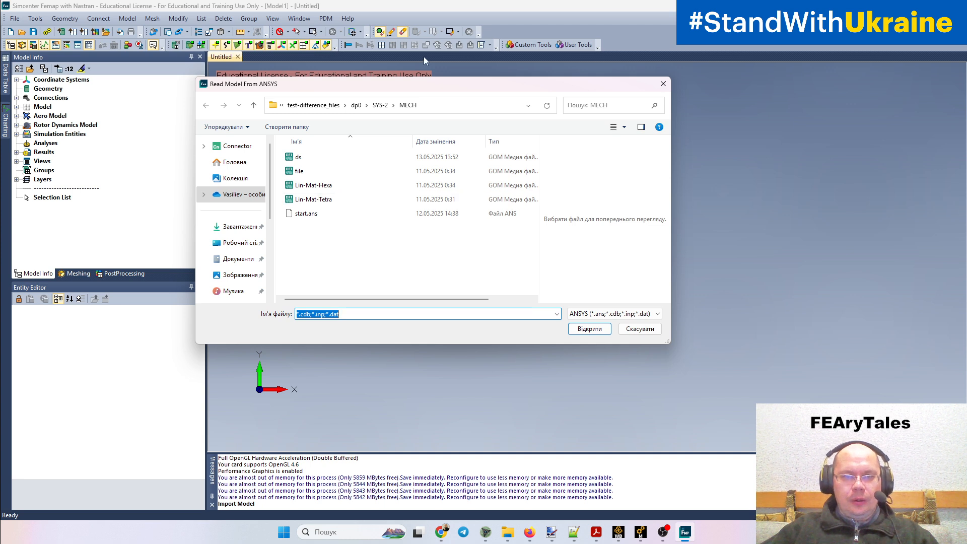
{"action": "left_click", "coordinate": [324, 201]}
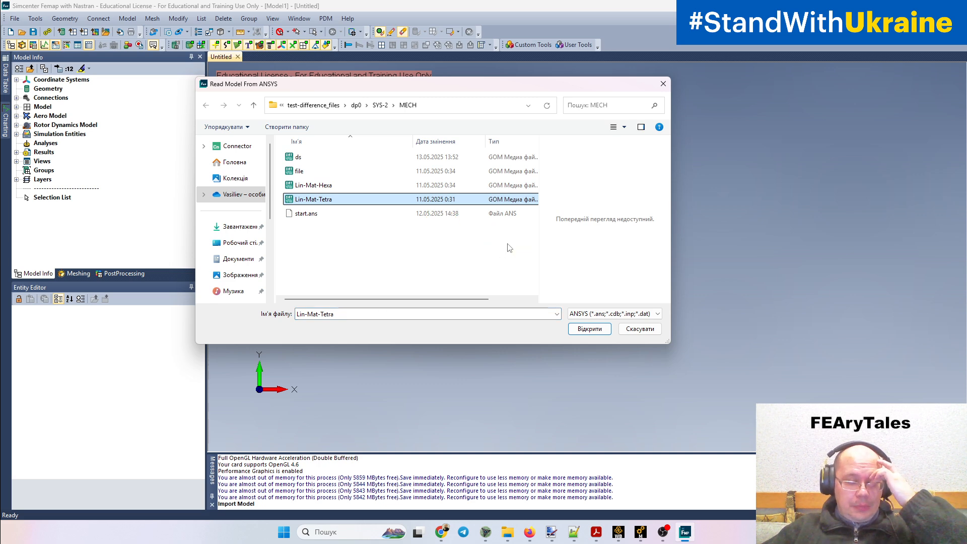
{"action": "left_click", "coordinate": [590, 330]}
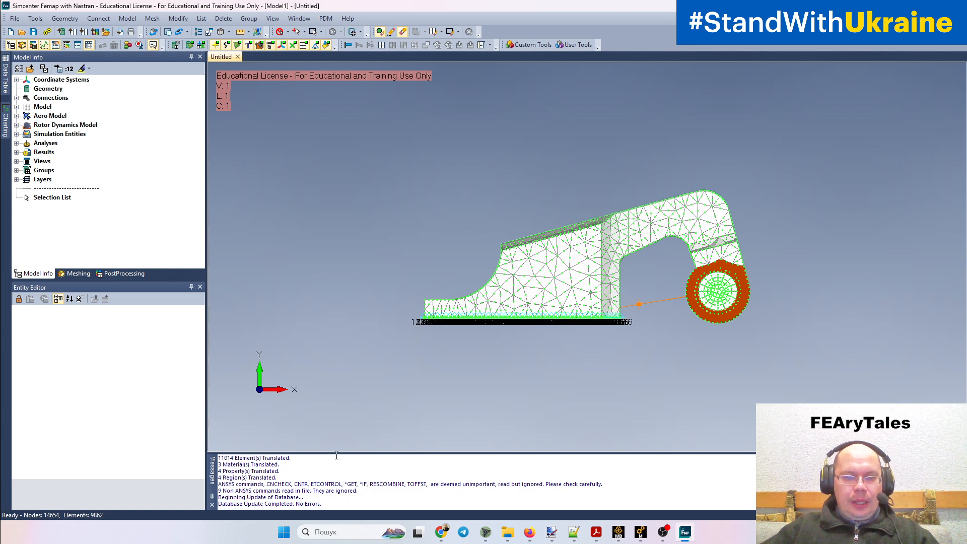
Step: Review the import messages in an enlarged message area and examine the tetrahedral bracket mesh from an oblique angle
{"action": "left_click_drag", "start_coordinate": [335, 452], "coordinate": [340, 368]}
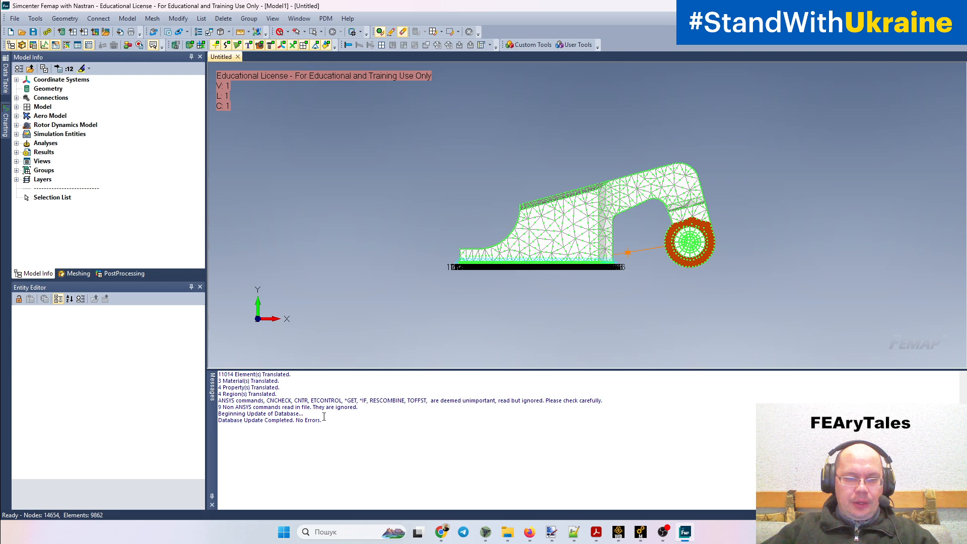
{"action": "scroll", "coordinate": [321, 419], "scroll_direction": "up", "scroll_amount": 2}
{"action": "scroll", "coordinate": [320, 419], "scroll_direction": "down", "scroll_amount": 1}
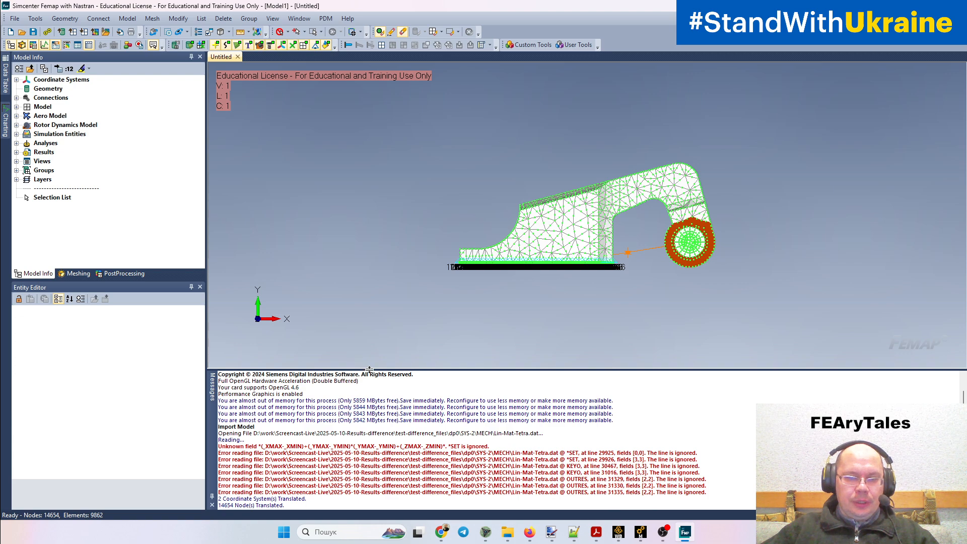
{"action": "left_click_drag", "start_coordinate": [369, 370], "coordinate": [367, 433]}
{"action": "middle_click_drag", "start_coordinate": [512, 324], "coordinate": [475, 345]}
{"action": "middle_click_drag", "start_coordinate": [606, 334], "coordinate": [523, 377]}
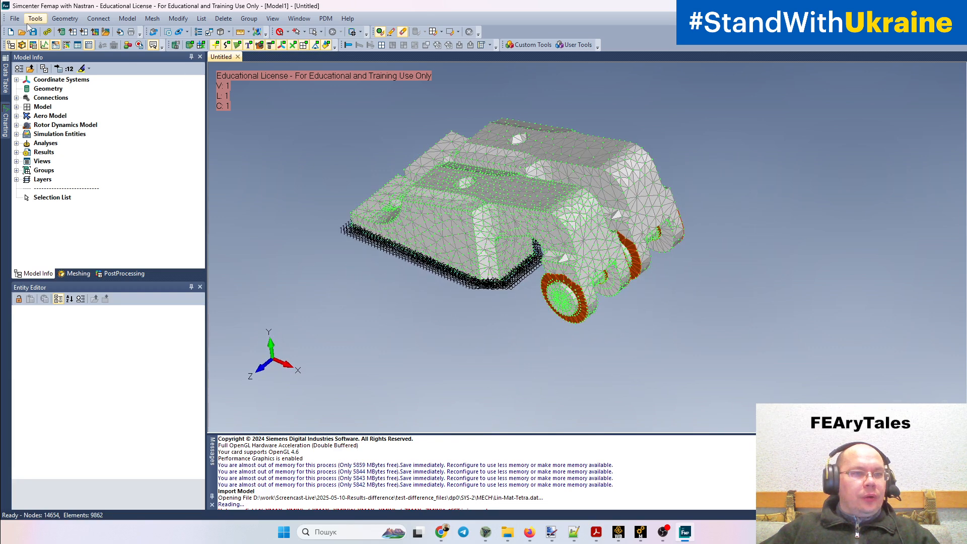
Step: Import the ANSYS analysis results from the Lin-Mat-Tetra results file, continuing despite entities missing from the current model
{"action": "left_click", "coordinate": [15, 18]}
{"action": "mouse_move", "coordinate": [52, 137]}
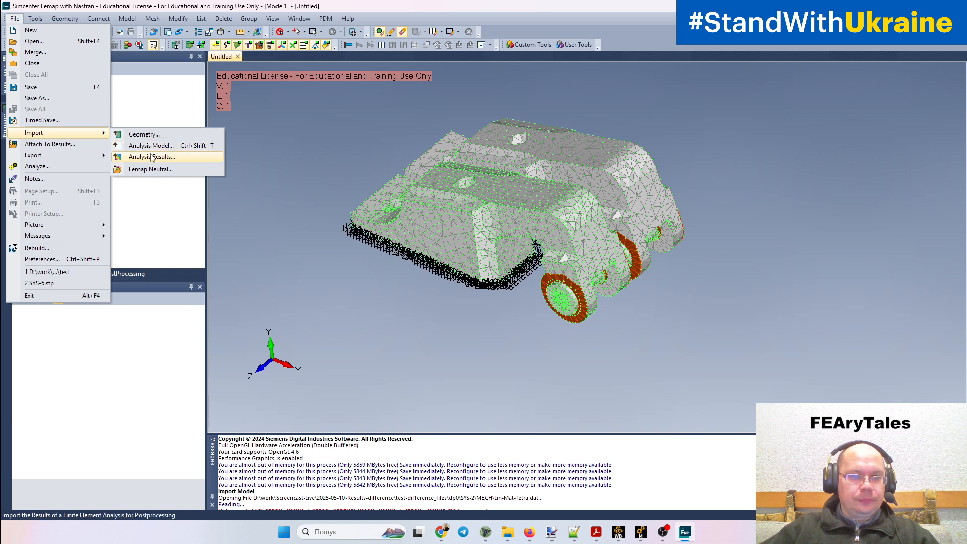
{"action": "left_click", "coordinate": [152, 157]}
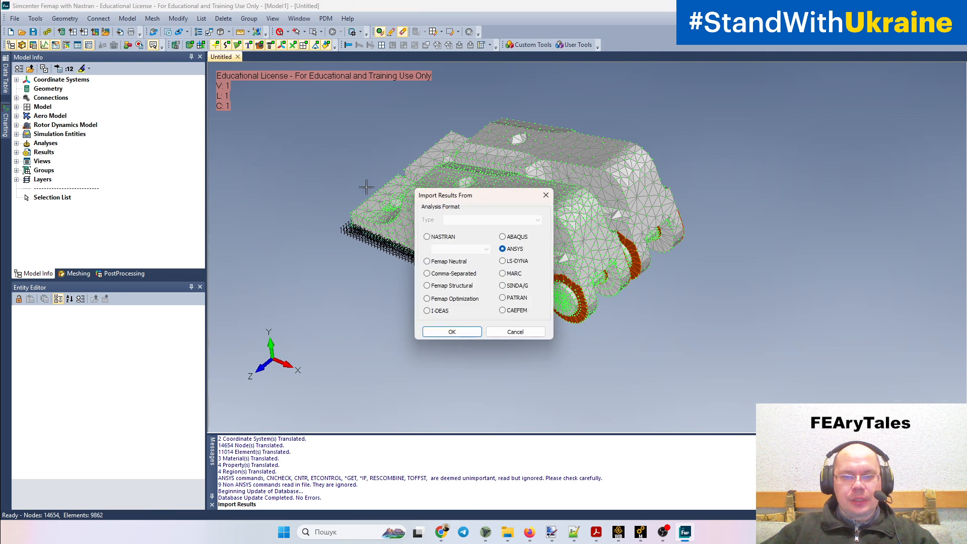
{"action": "left_click", "coordinate": [464, 334]}
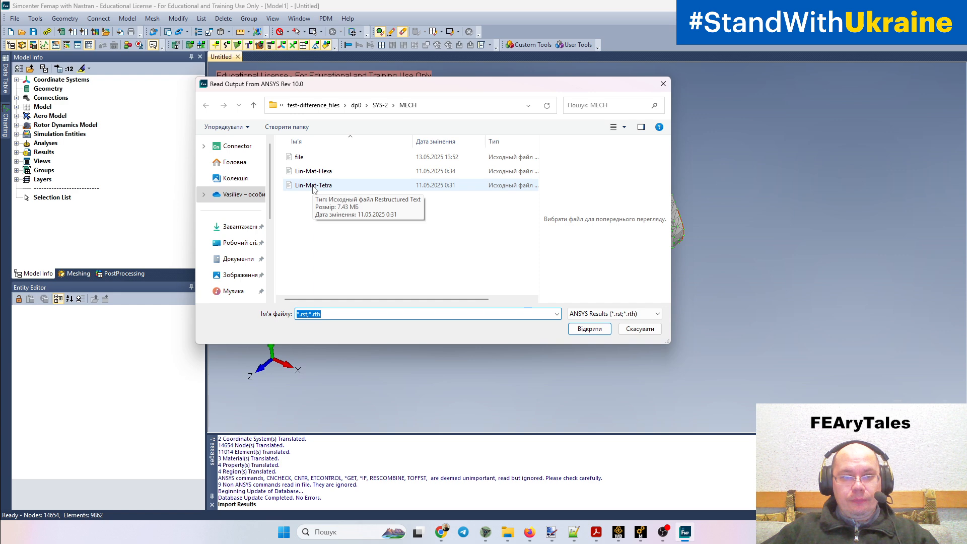
{"action": "left_click", "coordinate": [312, 187]}
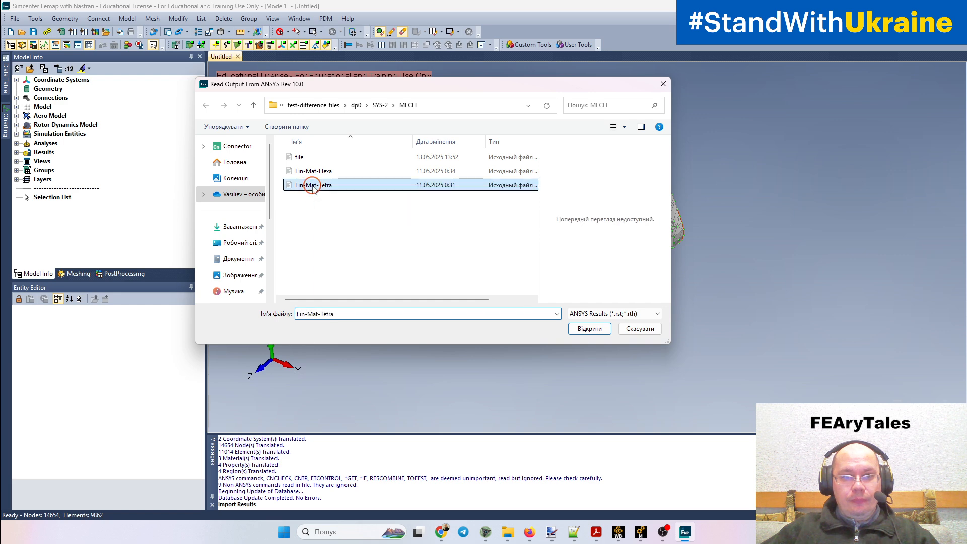
{"action": "left_click", "coordinate": [594, 331]}
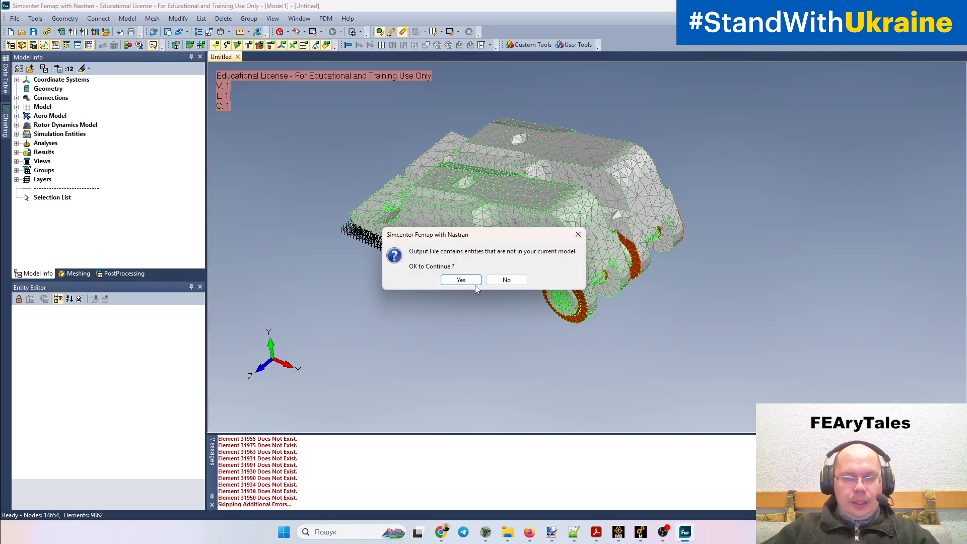
{"action": "left_click", "coordinate": [460, 280]}
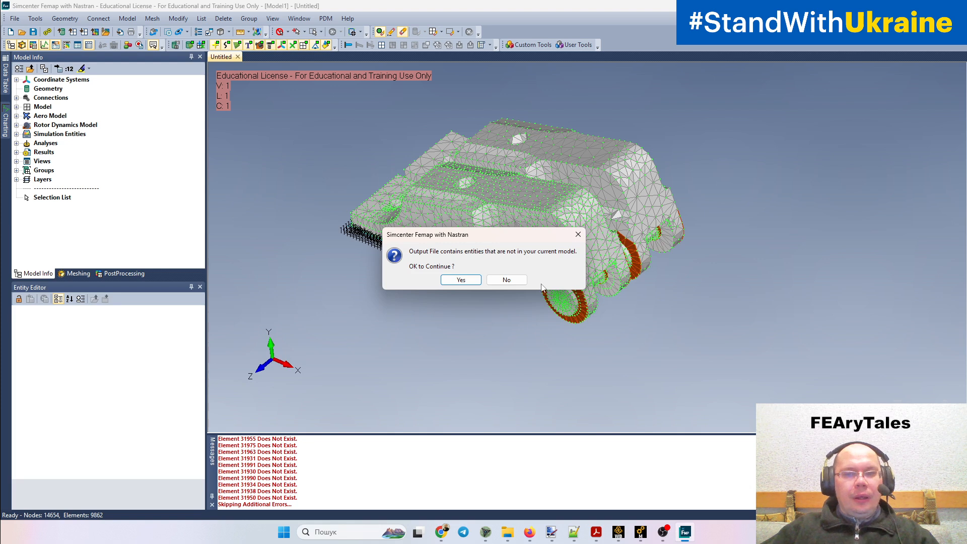
{"action": "left_click", "coordinate": [469, 281]}
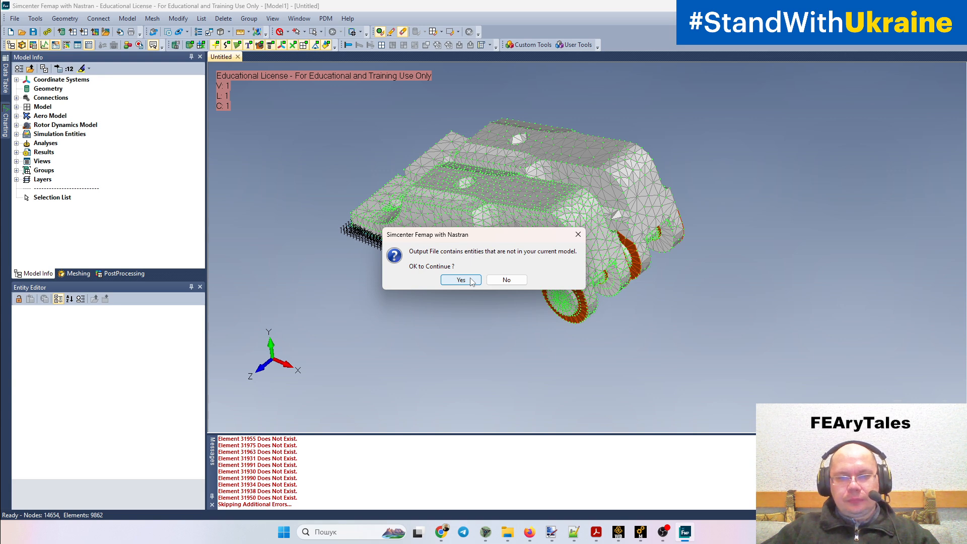
{"action": "left_click", "coordinate": [471, 281]}
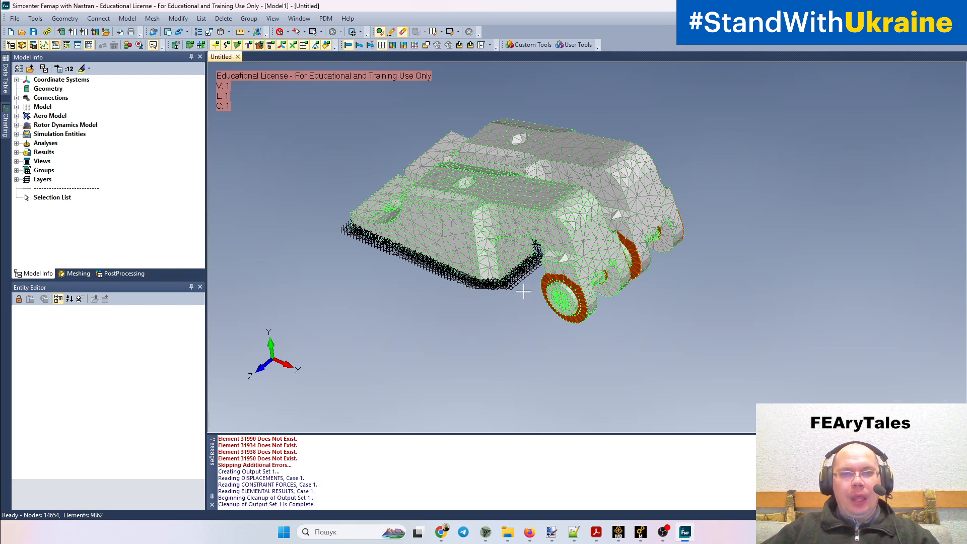
Step: Create a new model and import the Lin-Mat-Hexa.dat analysis model into it in ANSYS format
{"action": "left_click", "coordinate": [11, 33]}
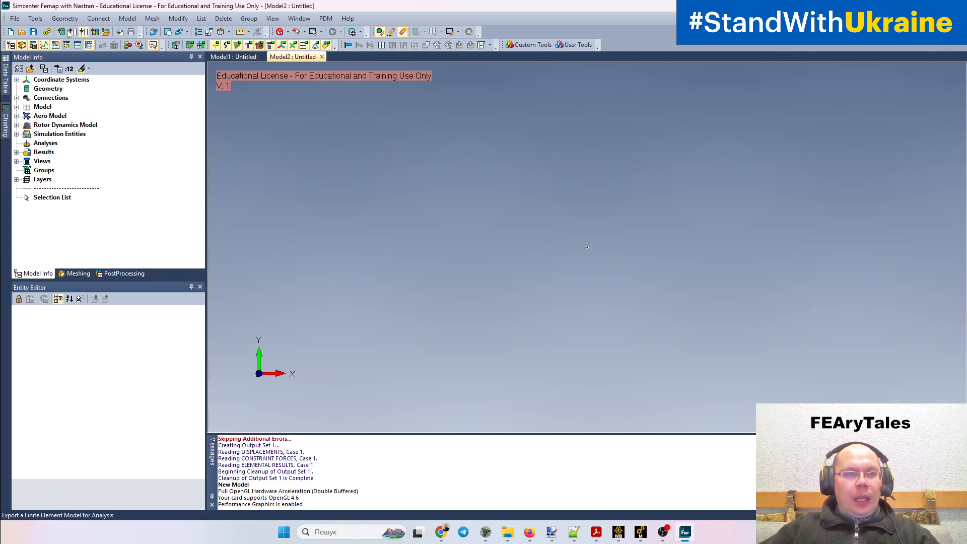
{"action": "left_click", "coordinate": [14, 19]}
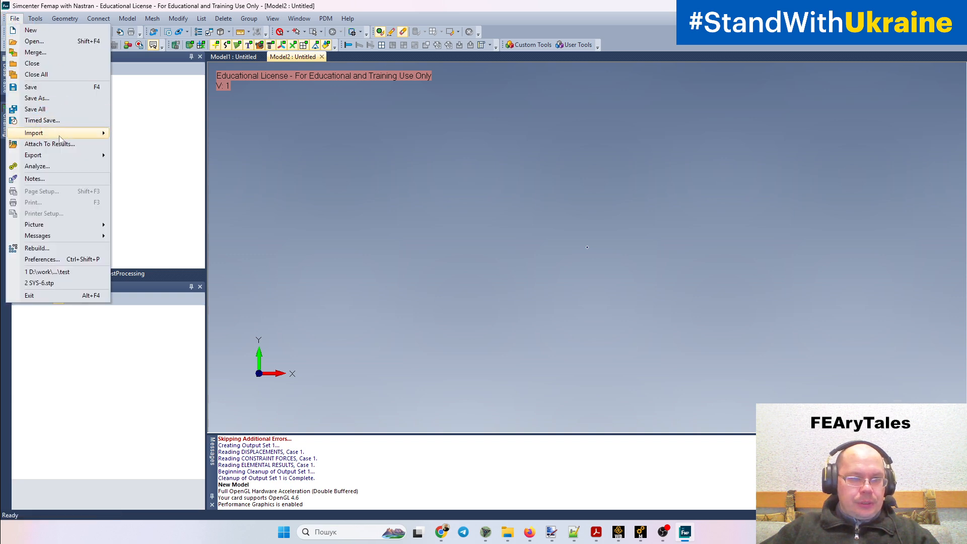
{"action": "left_click", "coordinate": [156, 146]}
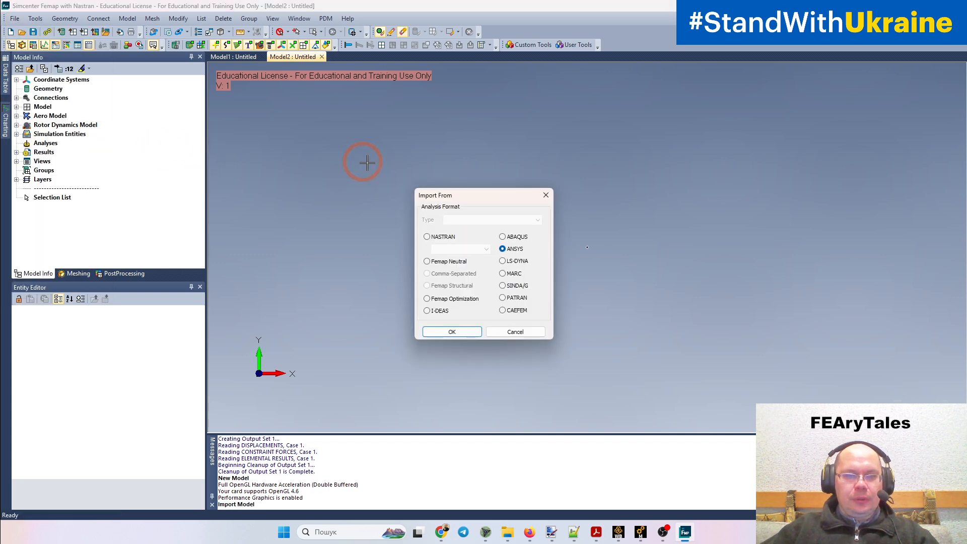
{"action": "left_click", "coordinate": [464, 332]}
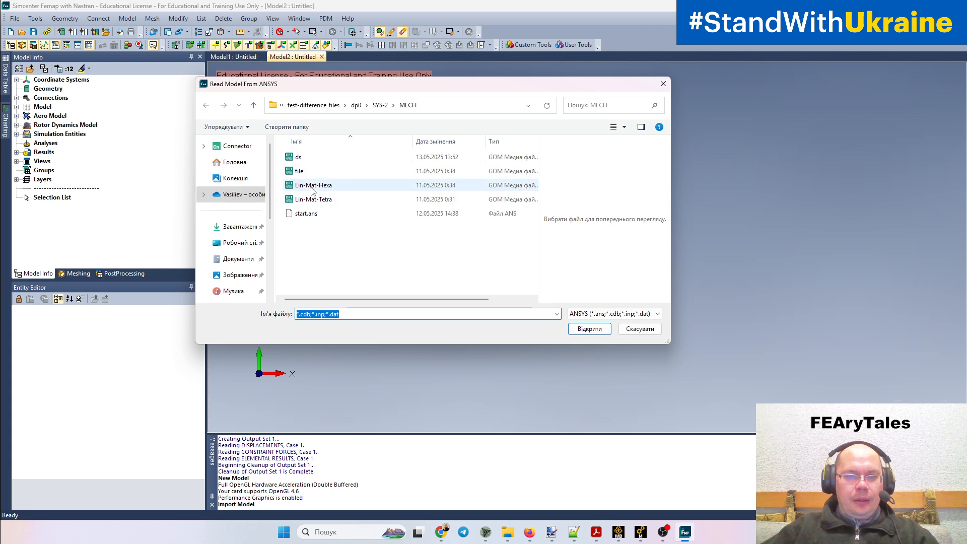
{"action": "left_click", "coordinate": [311, 187]}
{"action": "left_click", "coordinate": [585, 329]}
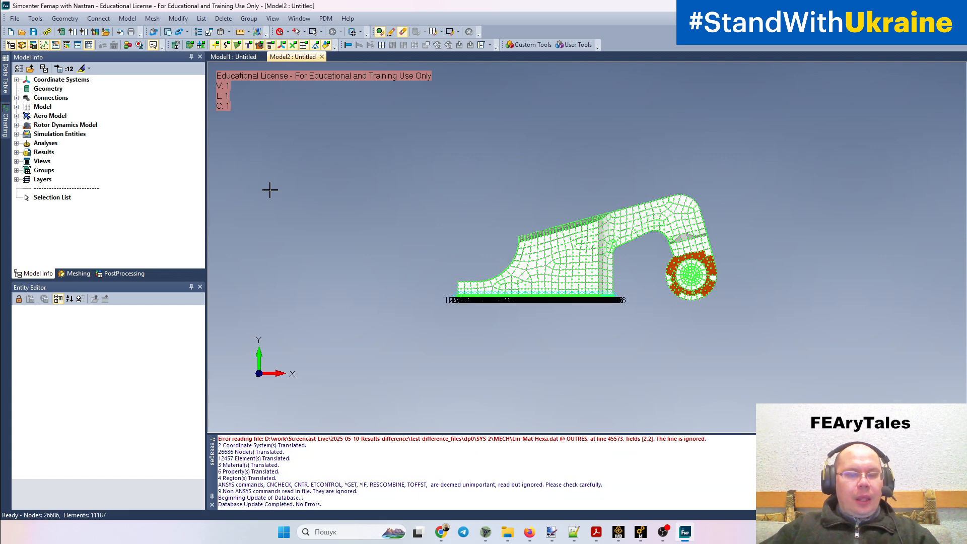
Step: Import the ANSYS analysis results from the Lin-Mat-Hexa results file into the hexahedral model, continuing despite entities missing from the model
{"action": "left_click", "coordinate": [15, 18]}
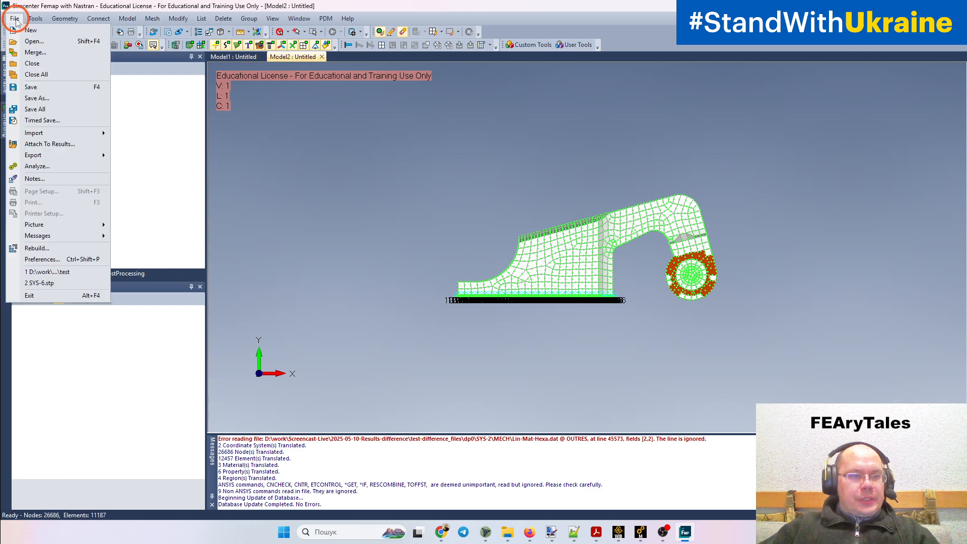
{"action": "mouse_move", "coordinate": [59, 133]}
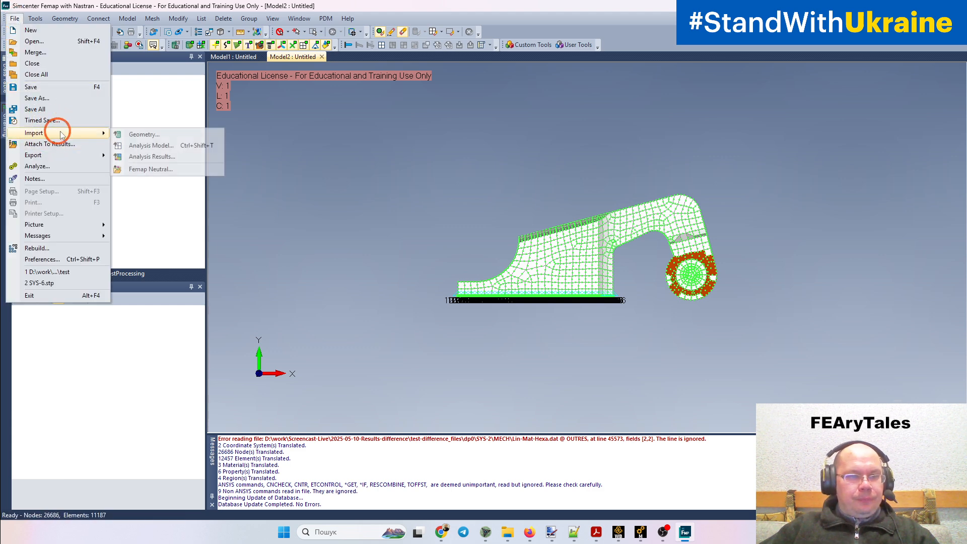
{"action": "left_click", "coordinate": [140, 157]}
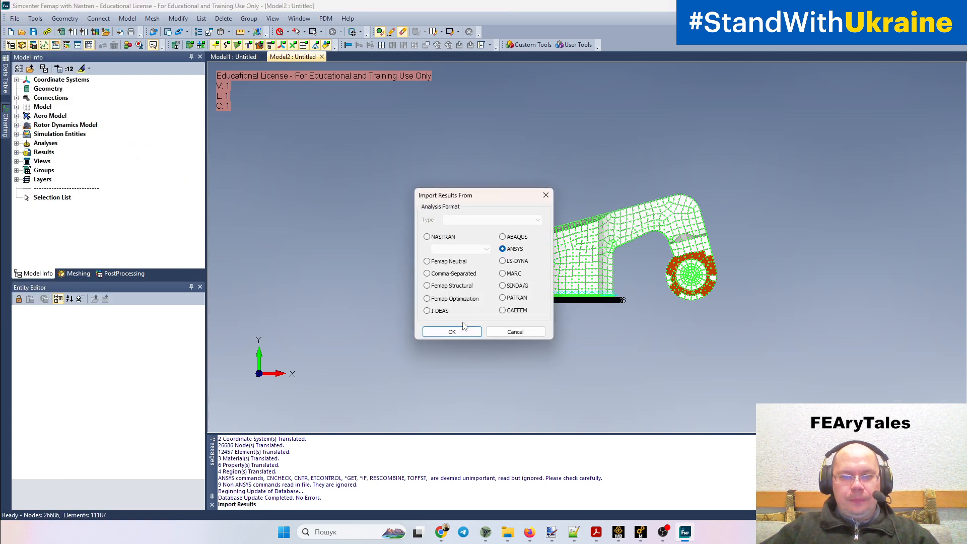
{"action": "left_click", "coordinate": [460, 330]}
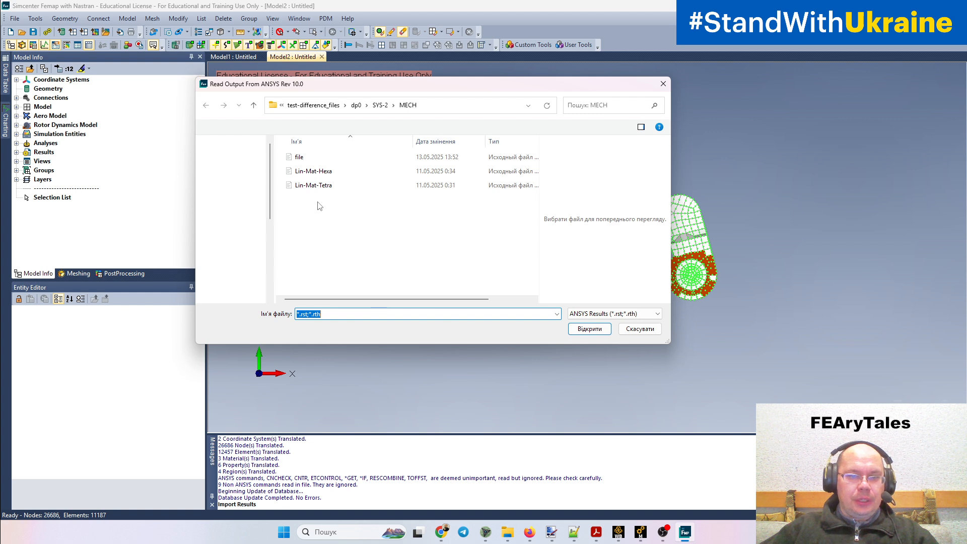
{"action": "left_click", "coordinate": [313, 171]}
{"action": "left_click", "coordinate": [582, 330]}
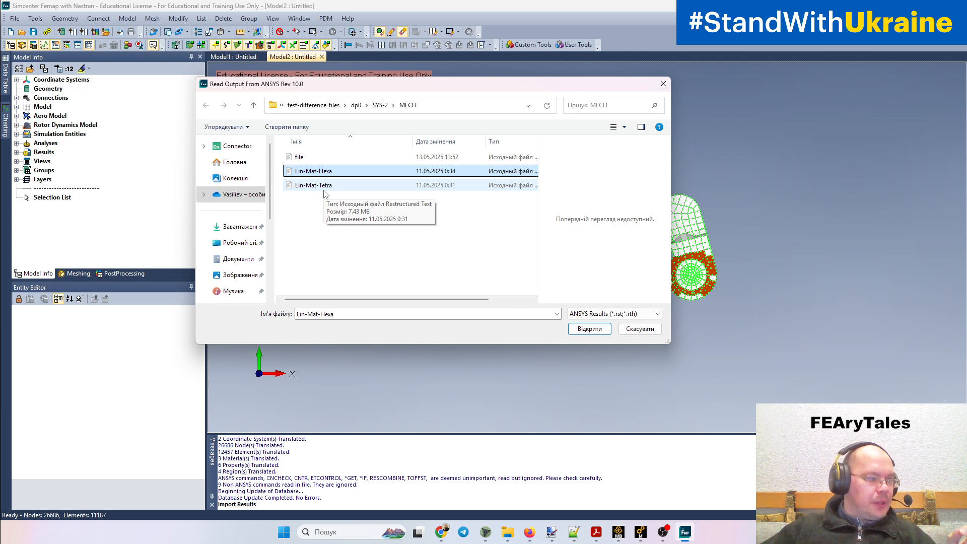
{"action": "left_click", "coordinate": [589, 329]}
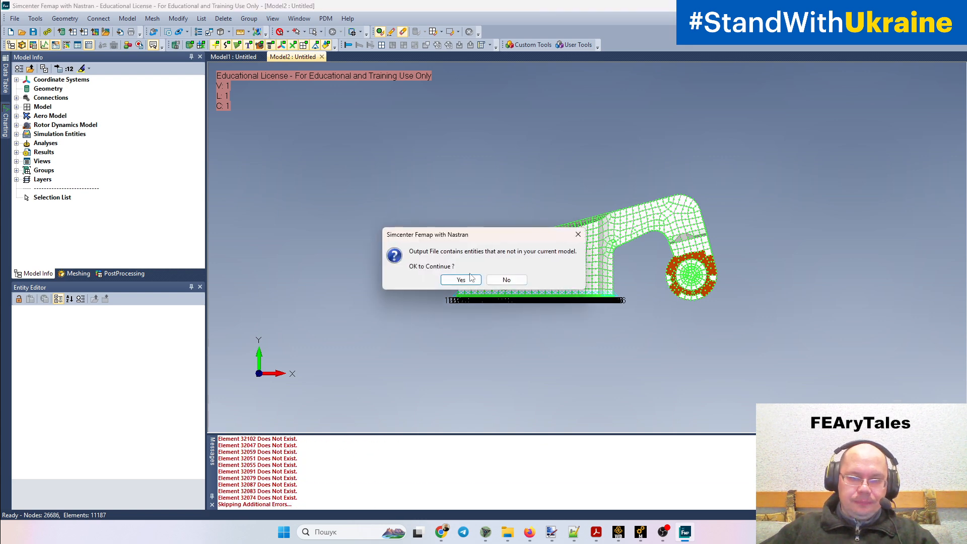
{"action": "left_click", "coordinate": [461, 280]}
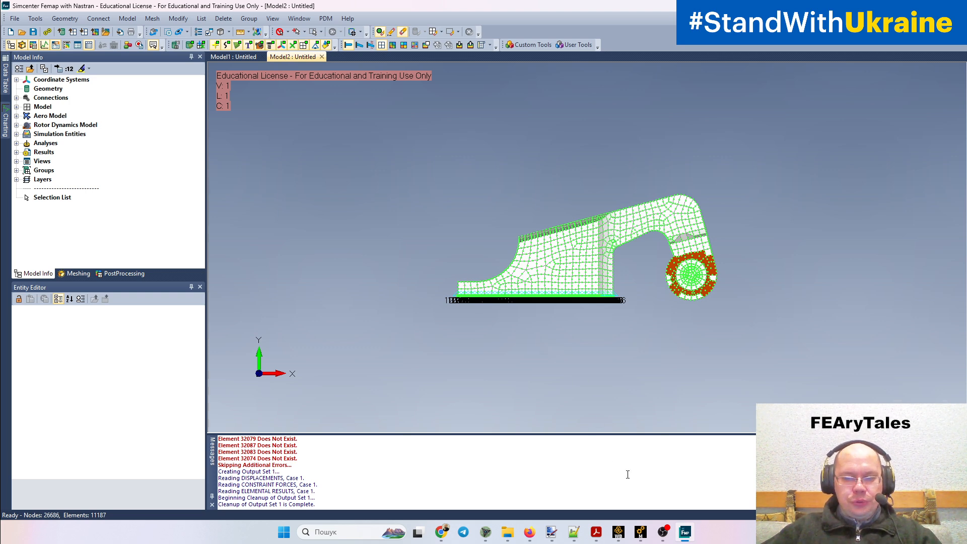
Step: Switch to the D: Elastic project in Ansys Mechanical and display the mesh of the bracket assembly
{"action": "mouse_move", "coordinate": [640, 529]}
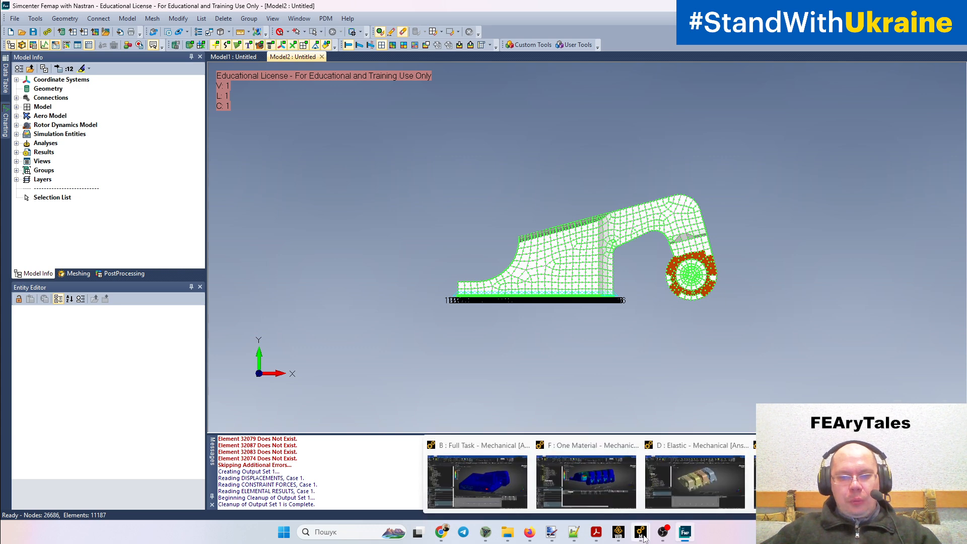
{"action": "left_click", "coordinate": [687, 481]}
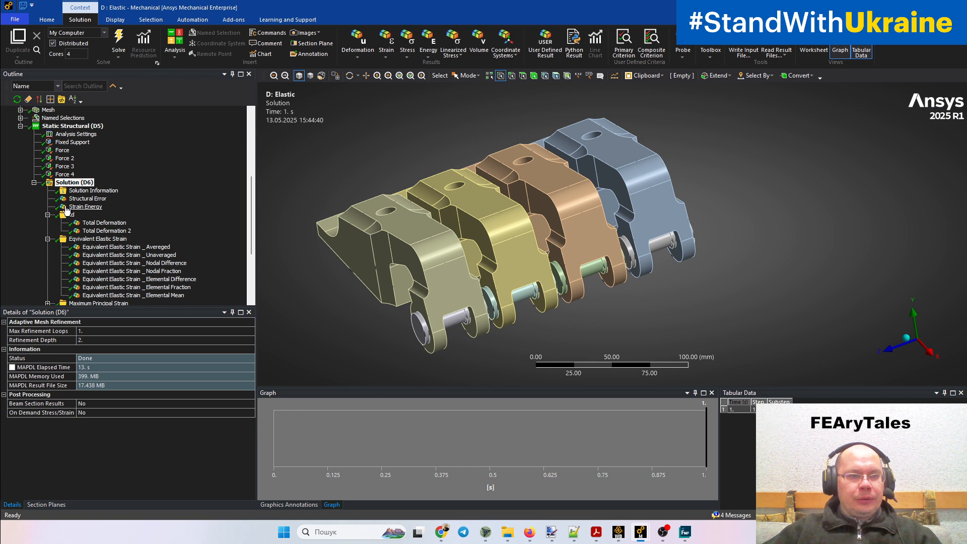
{"action": "scroll", "coordinate": [56, 207], "scroll_direction": "up", "scroll_amount": 2}
{"action": "left_click", "coordinate": [46, 159]}
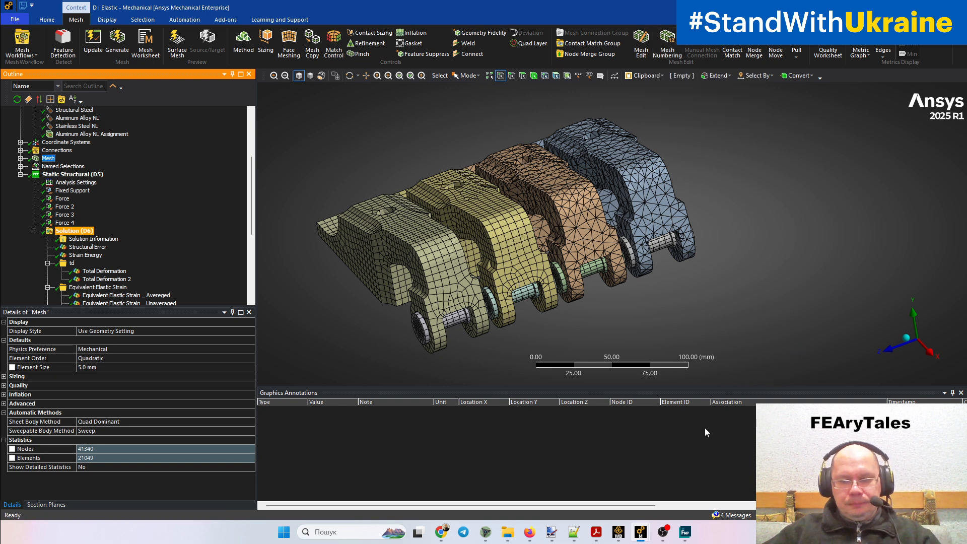
Step: Return to Simcenter Femap and examine the hexahedral mesh around the bracket lugs and pins from an oblique angle
{"action": "left_click", "coordinate": [681, 535]}
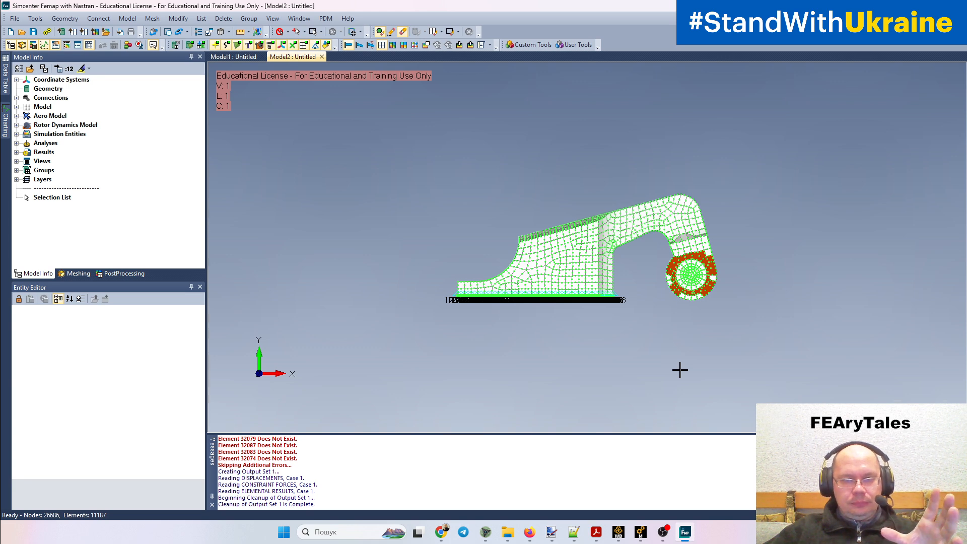
{"action": "middle_click_drag", "start_coordinate": [779, 296], "coordinate": [675, 319]}
{"action": "middle_click_drag", "start_coordinate": [813, 254], "coordinate": [712, 293], "text": "ctrl"}
{"action": "scroll", "coordinate": [713, 293], "scroll_direction": "down", "scroll_amount": 3}
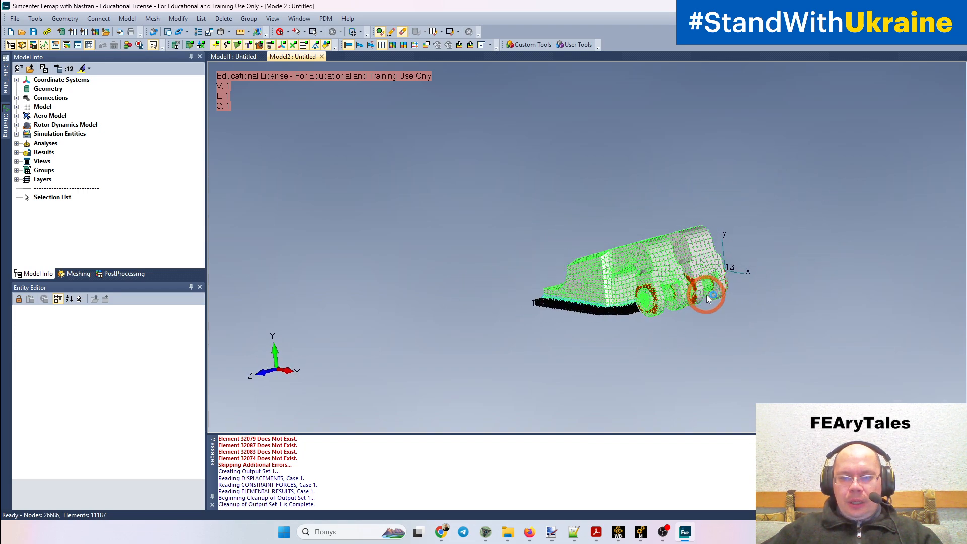
{"action": "scroll", "coordinate": [713, 293], "scroll_direction": "up", "scroll_amount": 5}
{"action": "scroll", "coordinate": [666, 262], "scroll_direction": "up", "scroll_amount": 10}
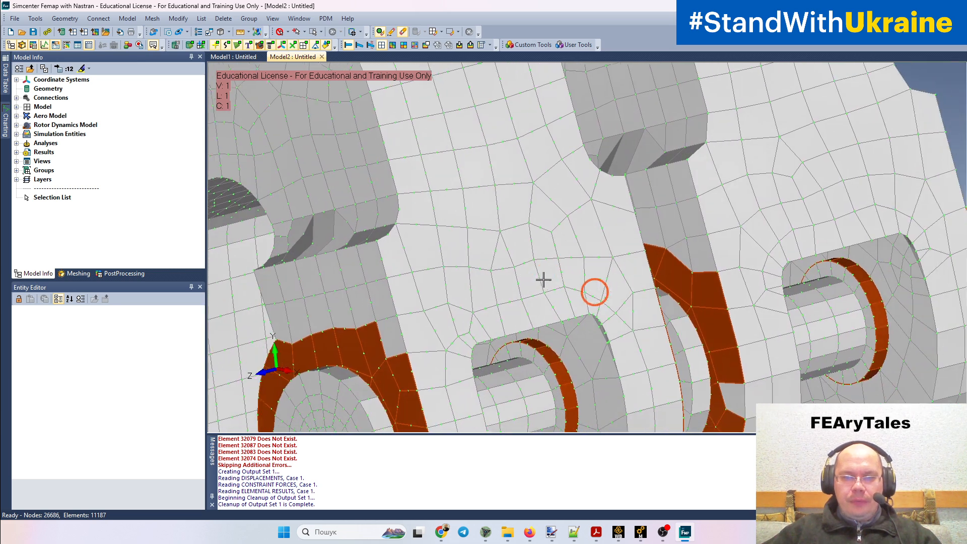
{"action": "middle_click_drag", "start_coordinate": [544, 279], "coordinate": [542, 279], "text": "ctrl"}
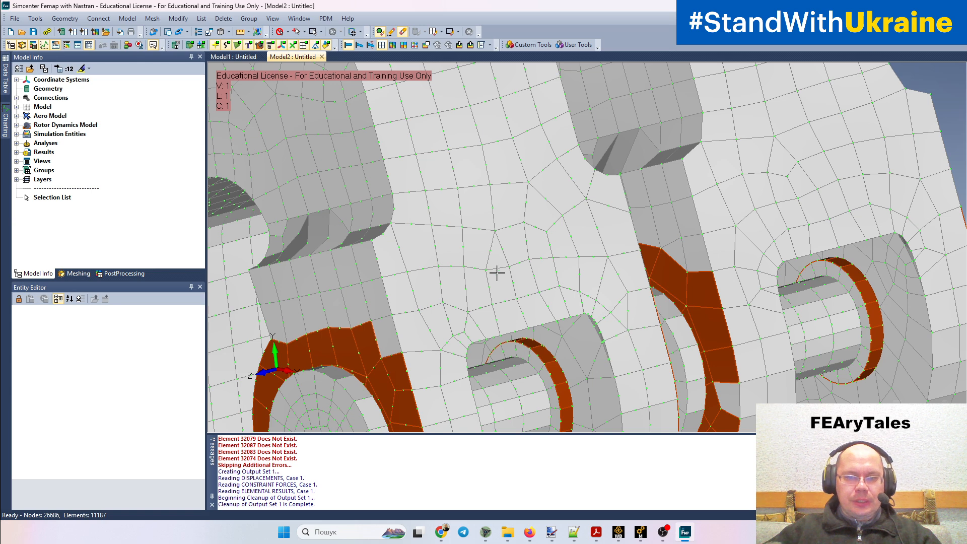
{"action": "middle_click_drag", "start_coordinate": [771, 236], "coordinate": [738, 243], "text": "ctrl"}
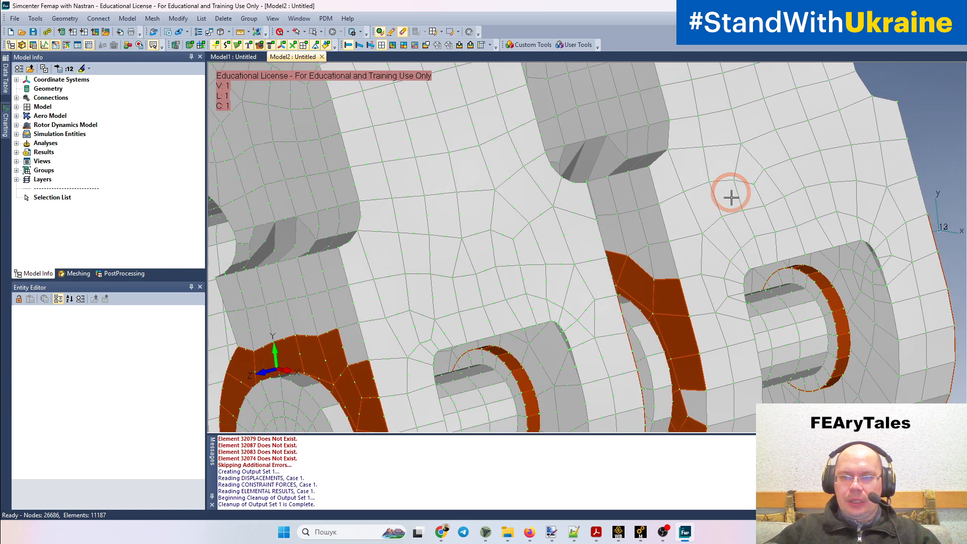
Step: Switch to the tetrahedral model, inspect its mesh around the pins, and hide the nodes, connection regions and constraints
{"action": "left_click", "coordinate": [233, 56]}
{"action": "mouse_move", "coordinate": [587, 242]}
{"action": "middle_mouse_down"}
{"action": "mouse_move", "coordinate": [565, 211]}
{"action": "mouse_move", "coordinate": [591, 235]}
{"action": "middle_mouse_up"}
{"action": "scroll", "coordinate": [592, 235], "scroll_direction": "up", "scroll_amount": 10}
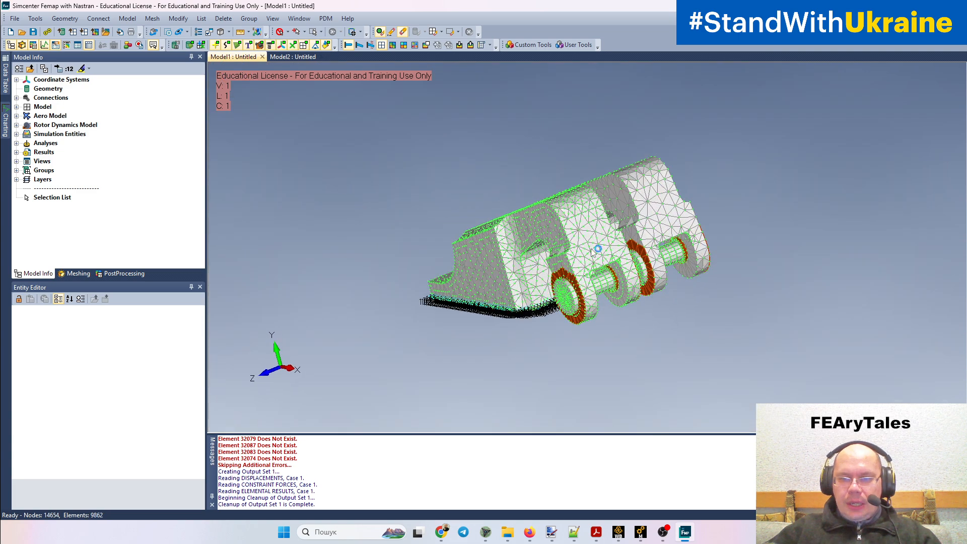
{"action": "scroll", "coordinate": [591, 253], "scroll_direction": "up", "scroll_amount": 6}
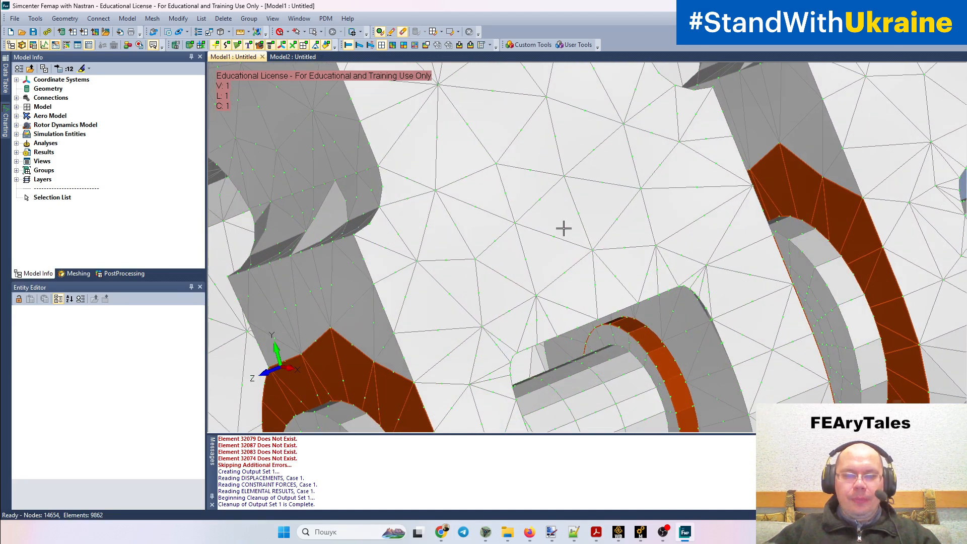
{"action": "scroll", "coordinate": [560, 230], "scroll_direction": "down", "scroll_amount": 5}
{"action": "scroll", "coordinate": [557, 235], "scroll_direction": "down", "scroll_amount": 1}
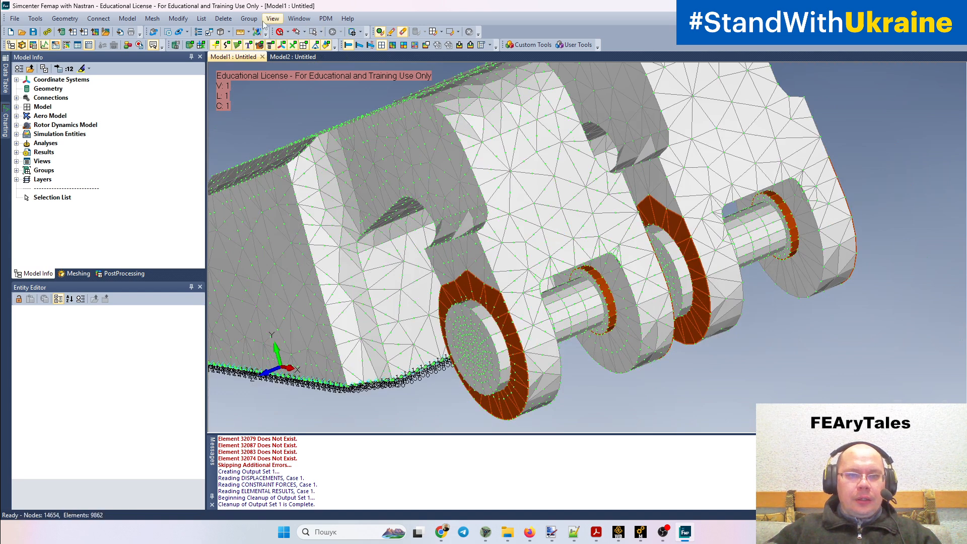
{"action": "left_click", "coordinate": [292, 45]}
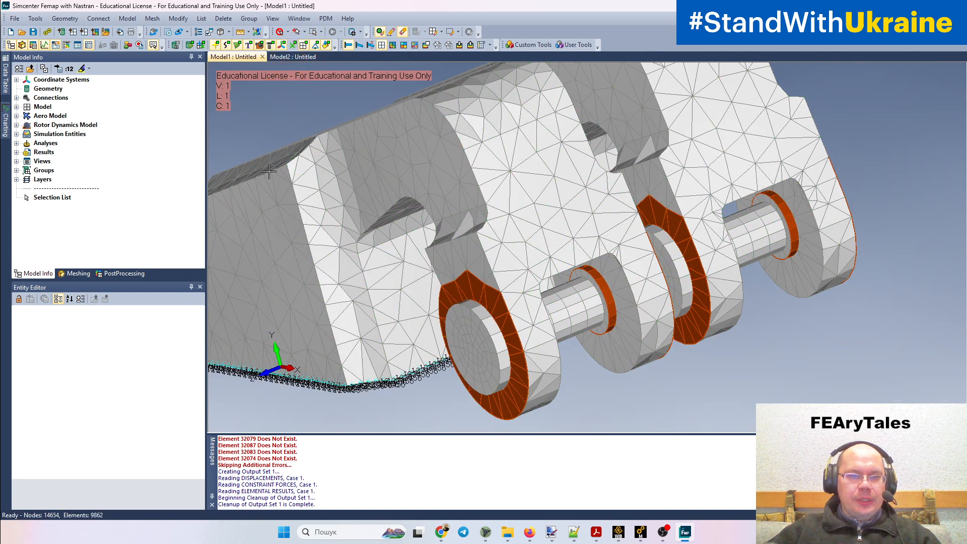
{"action": "left_click", "coordinate": [258, 45]}
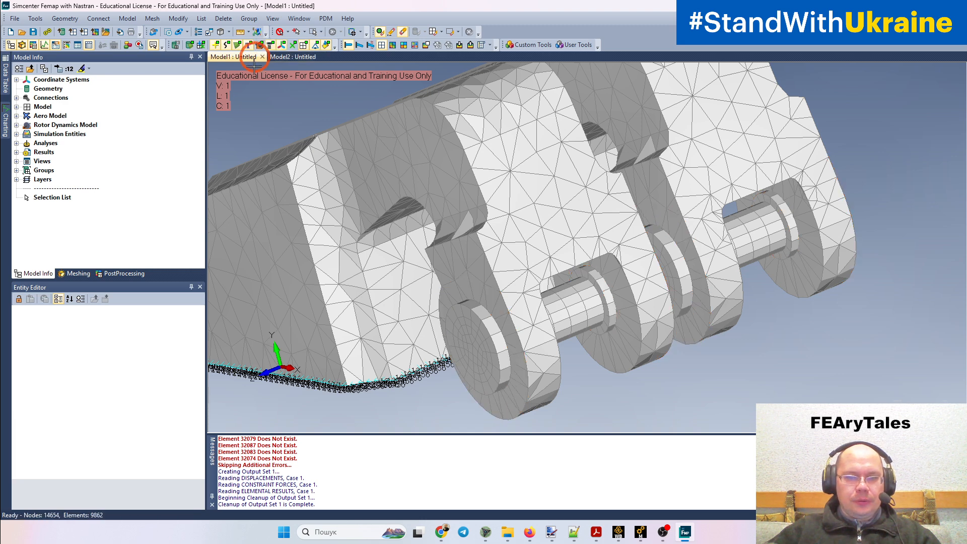
{"action": "left_click", "coordinate": [316, 45]}
{"action": "middle_click_drag", "start_coordinate": [416, 245], "coordinate": [463, 250]}
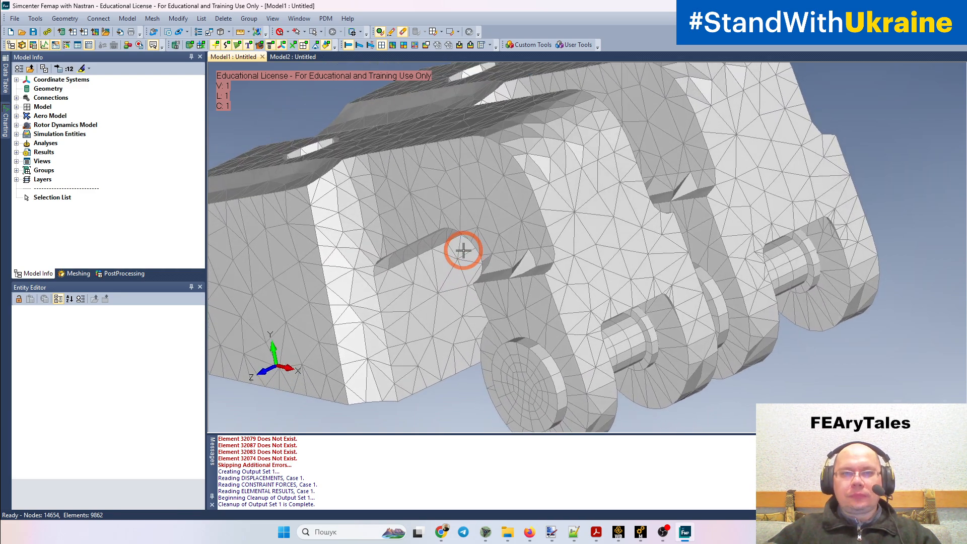
Step: Display the Solid Von Mises Stress elemental contour on the tetrahedral model and on the hexahedral model
{"action": "left_click", "coordinate": [392, 45]}
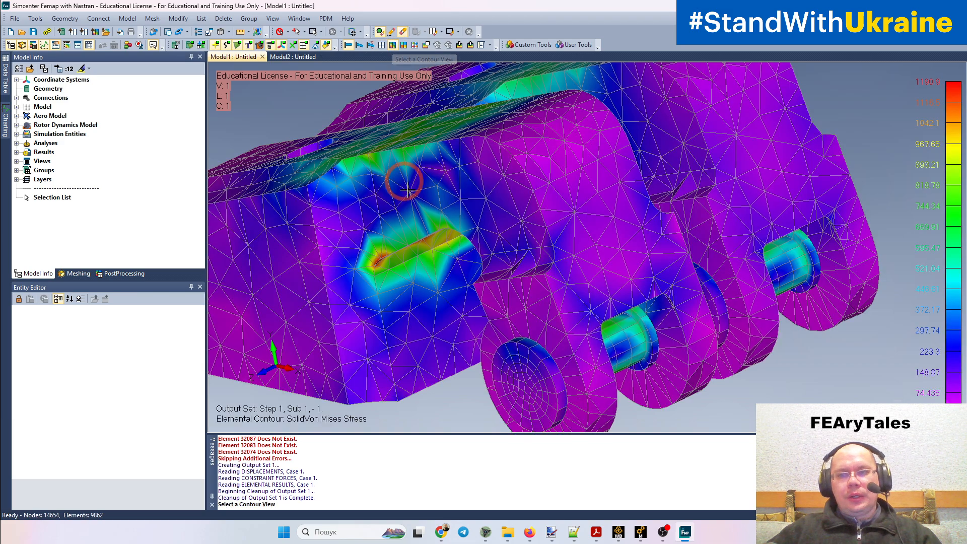
{"action": "middle_click_drag", "start_coordinate": [451, 235], "coordinate": [508, 251]}
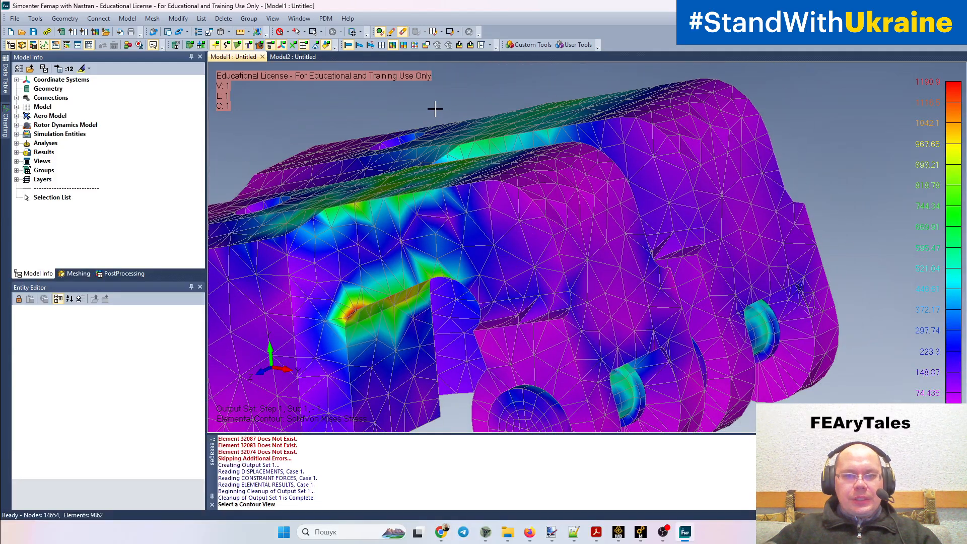
{"action": "left_click", "coordinate": [308, 57]}
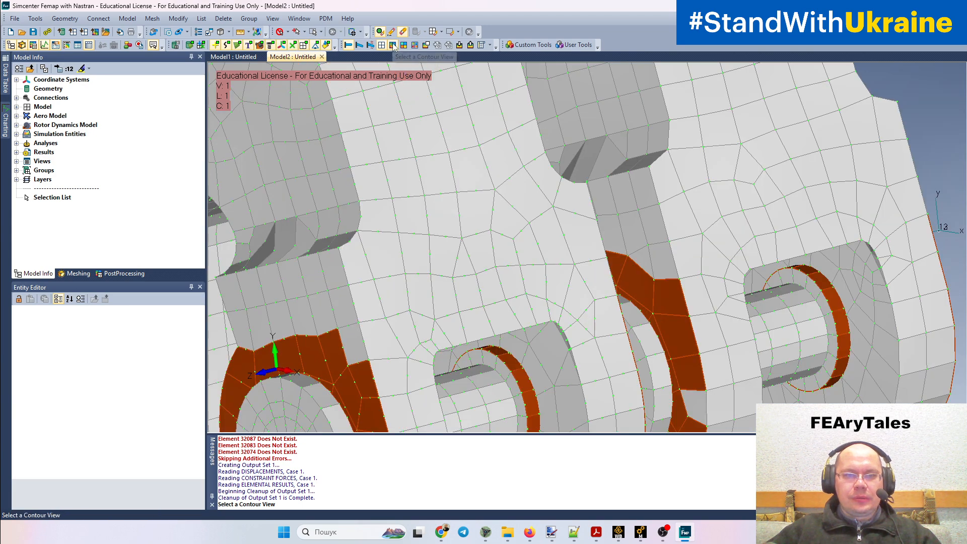
{"action": "left_click", "coordinate": [429, 129]}
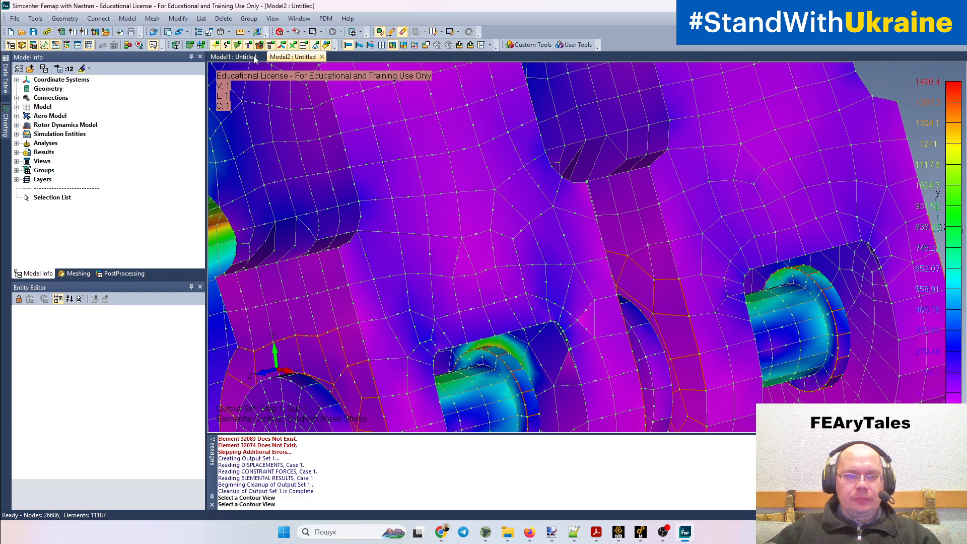
Step: Hide the nodes, connection regions and constraints of the hexahedral model and orient it to show the stress at the inner cutout corner
{"action": "left_click", "coordinate": [295, 46]}
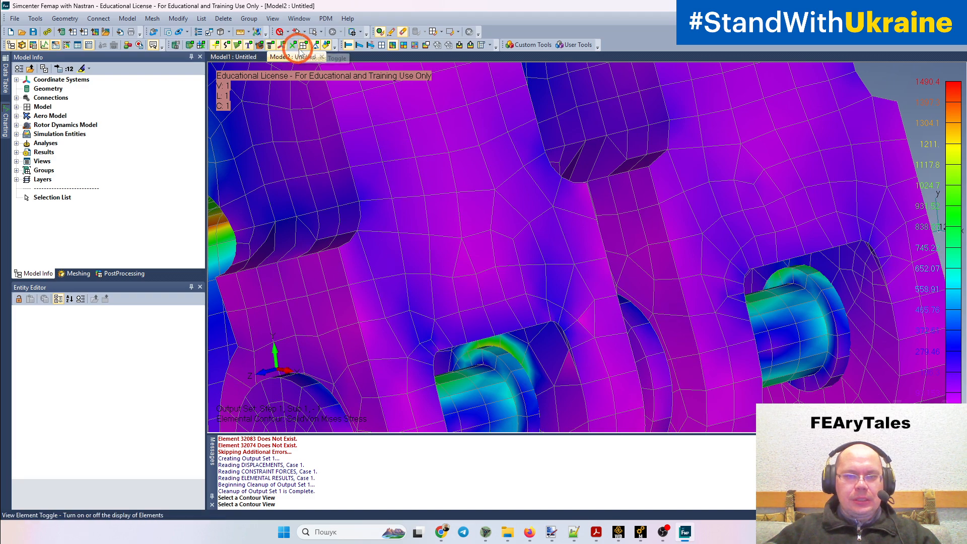
{"action": "scroll", "coordinate": [419, 153], "scroll_direction": "up", "scroll_amount": 3}
{"action": "scroll", "coordinate": [419, 153], "scroll_direction": "down", "scroll_amount": 3}
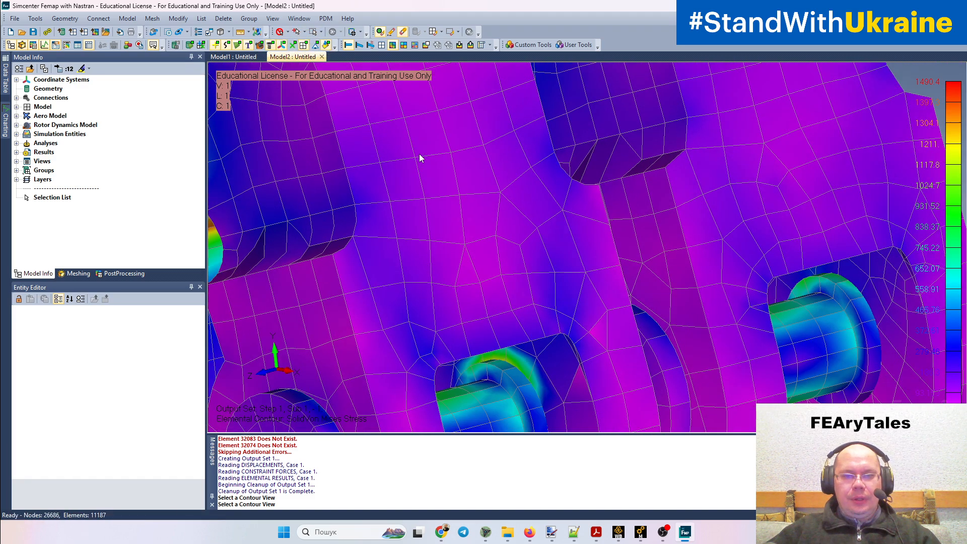
{"action": "scroll", "coordinate": [418, 153], "scroll_direction": "down", "scroll_amount": 7}
{"action": "middle_click_drag", "start_coordinate": [428, 174], "coordinate": [805, 253], "text": "ctrl"}
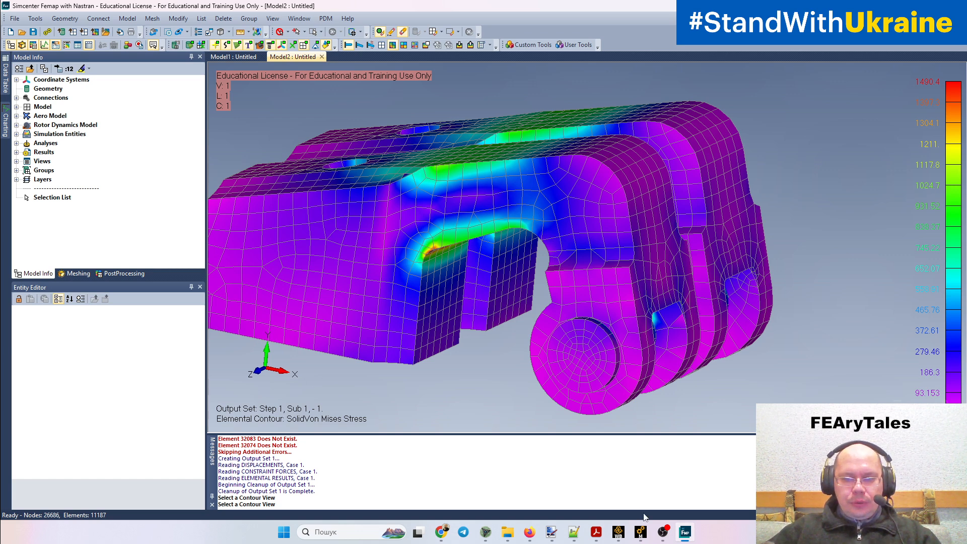
Step: Switch to the D: Elastic project in Ansys Mechanical and view the averaged equivalent stress result from the cutout side
{"action": "mouse_move", "coordinate": [639, 531]}
{"action": "left_click", "coordinate": [678, 488]}
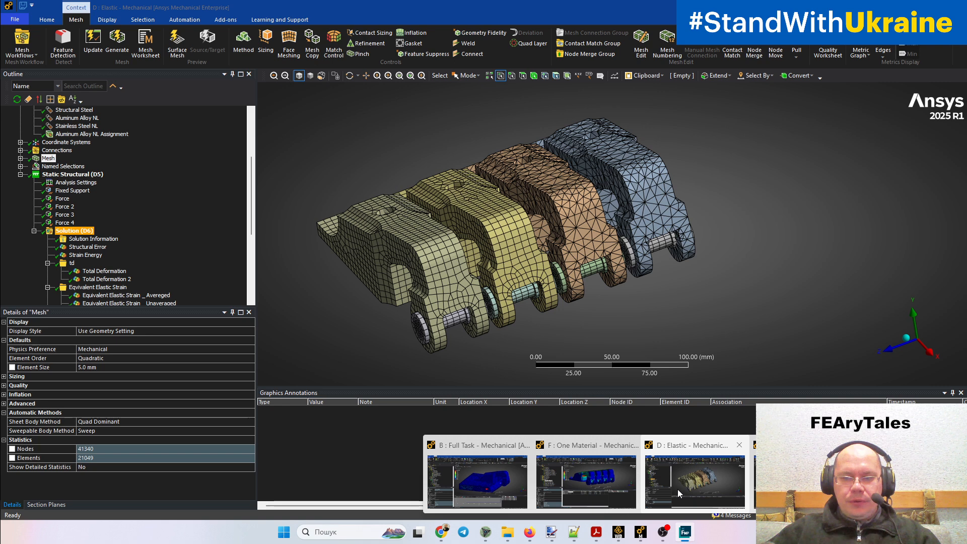
{"action": "scroll", "coordinate": [125, 270], "scroll_direction": "down", "scroll_amount": 6}
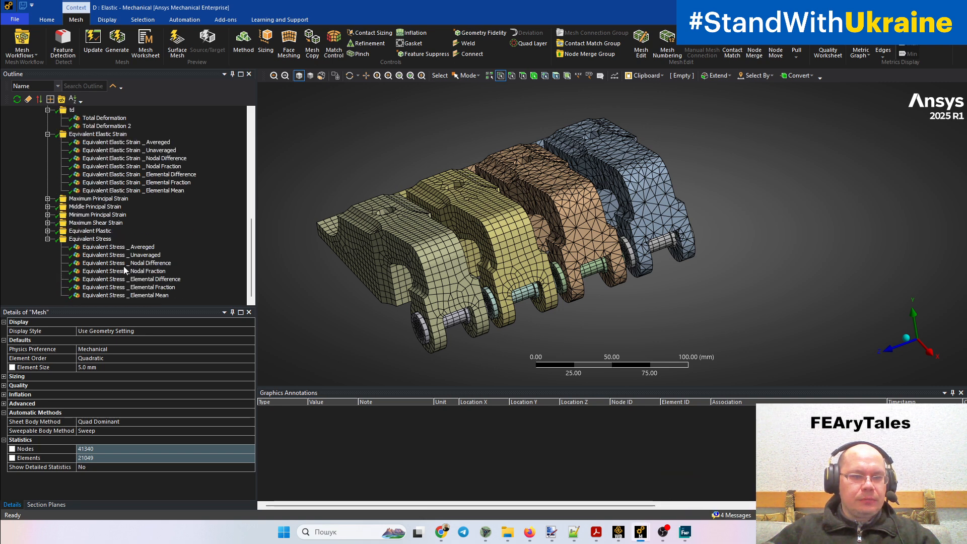
{"action": "left_click", "coordinate": [125, 247]}
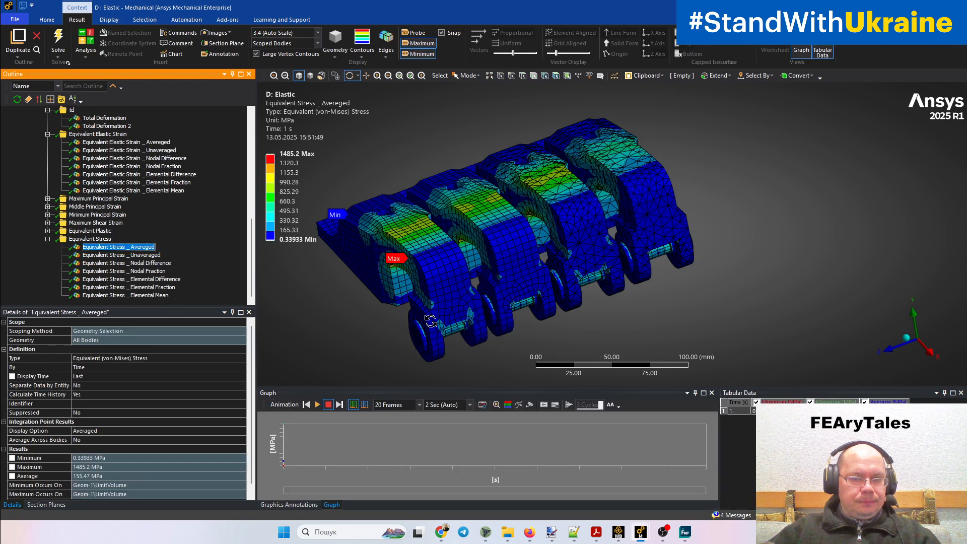
{"action": "left_click_drag", "start_coordinate": [430, 321], "coordinate": [560, 293]}
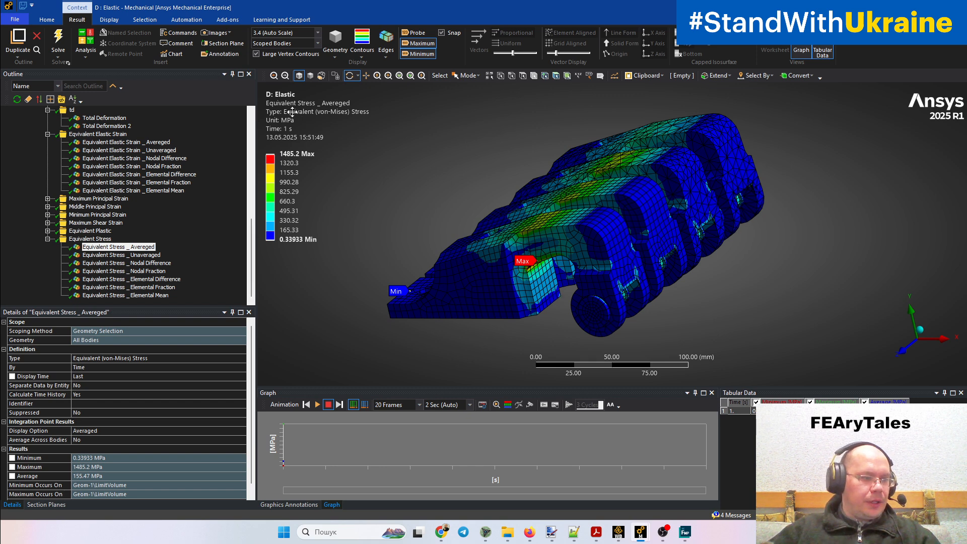
Step: Check the color scheme options of the equivalent stress legend and return to Simcenter Femap
{"action": "right_click", "coordinate": [270, 222]}
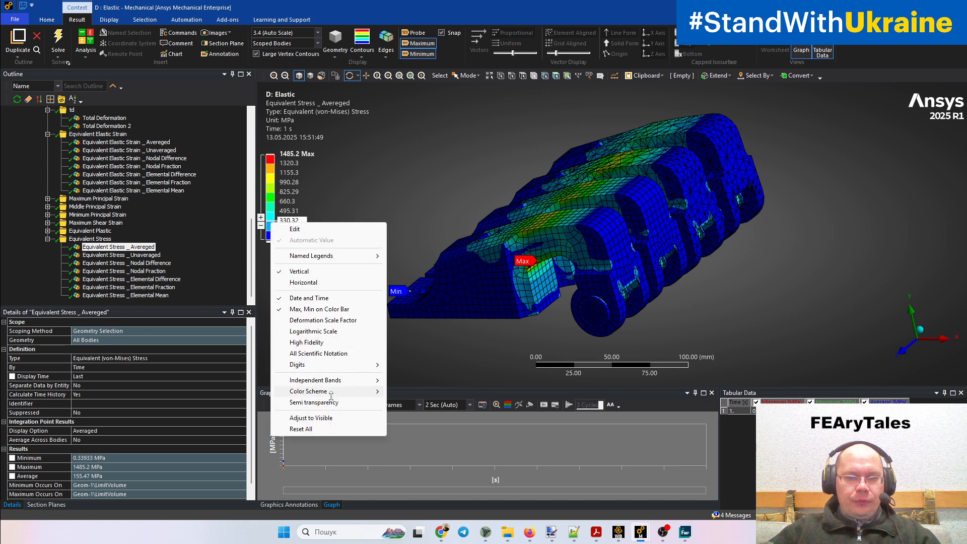
{"action": "mouse_move", "coordinate": [330, 396]}
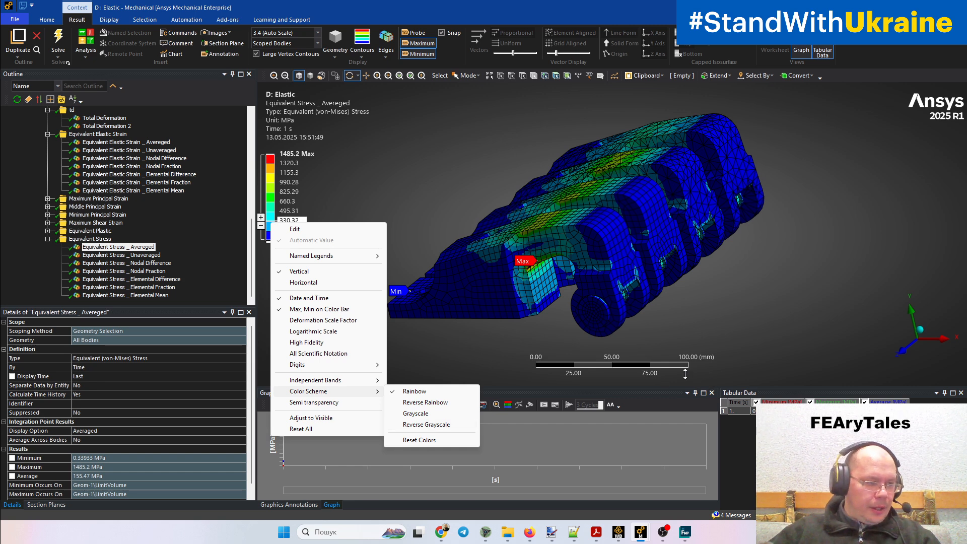
{"action": "left_click", "coordinate": [690, 535]}
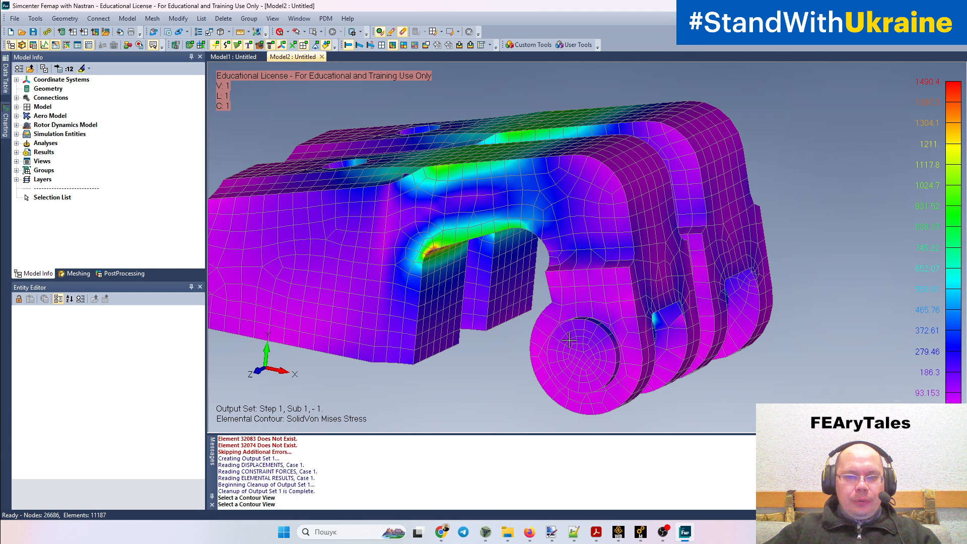
Step: Examine the peak von Mises stress in the contour legend of the hexahedral model, viewing the bracket from the cutout side
{"action": "middle_click_drag", "start_coordinate": [574, 321], "coordinate": [630, 305], "text": "ctrl"}
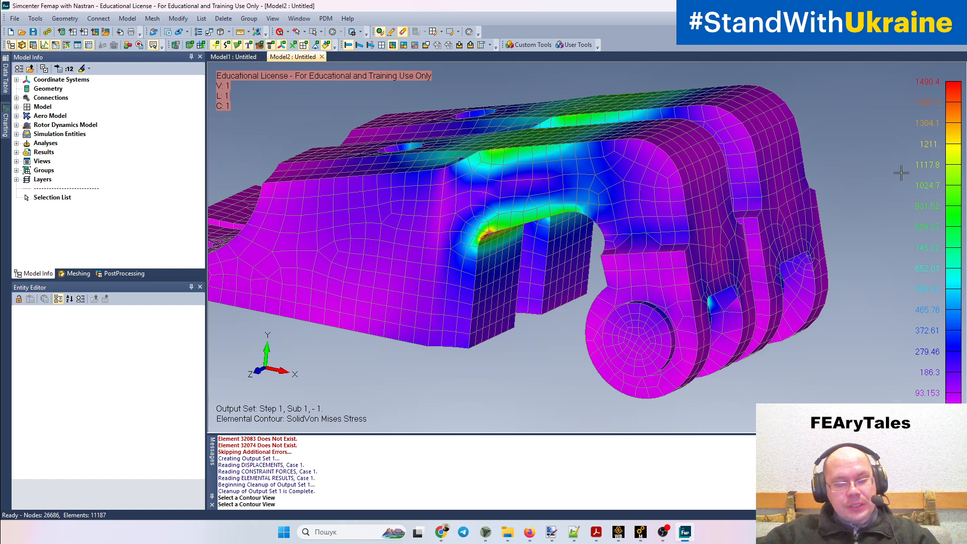
{"action": "middle_click_drag", "start_coordinate": [757, 218], "coordinate": [745, 190]}
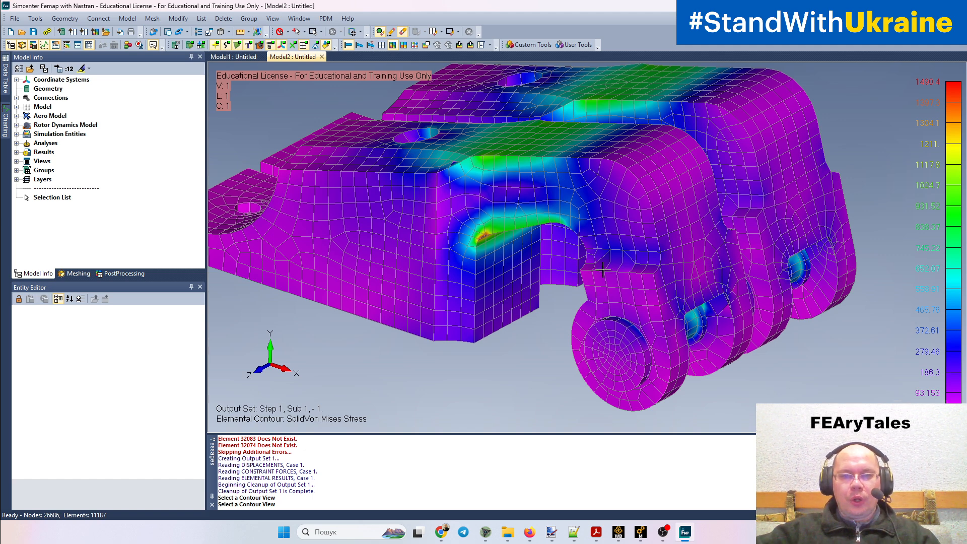
{"action": "middle_click_drag", "start_coordinate": [604, 271], "coordinate": [612, 296]}
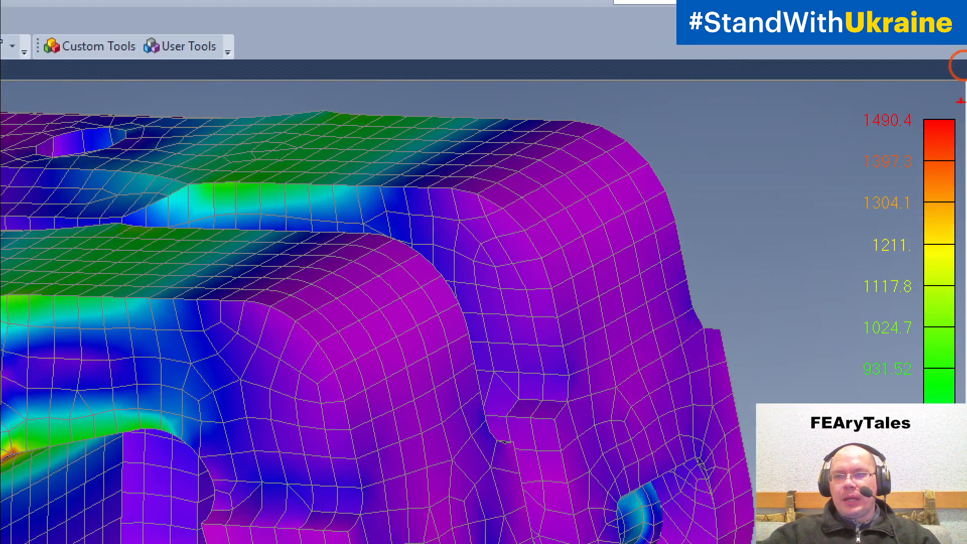
{"action": "mouse_move", "coordinate": [925, 89]}
{"action": "left_mouse_down"}
{"action": "mouse_move", "coordinate": [831, 91]}
{"action": "mouse_move", "coordinate": [881, 160]}
{"action": "mouse_move", "coordinate": [914, 108]}
{"action": "left_mouse_up"}
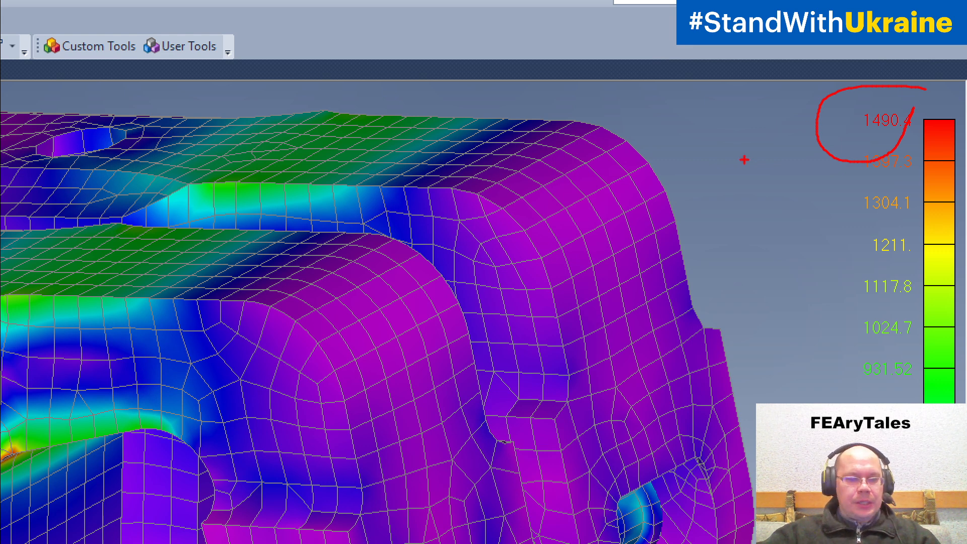
{"action": "key", "text": "Escape"}
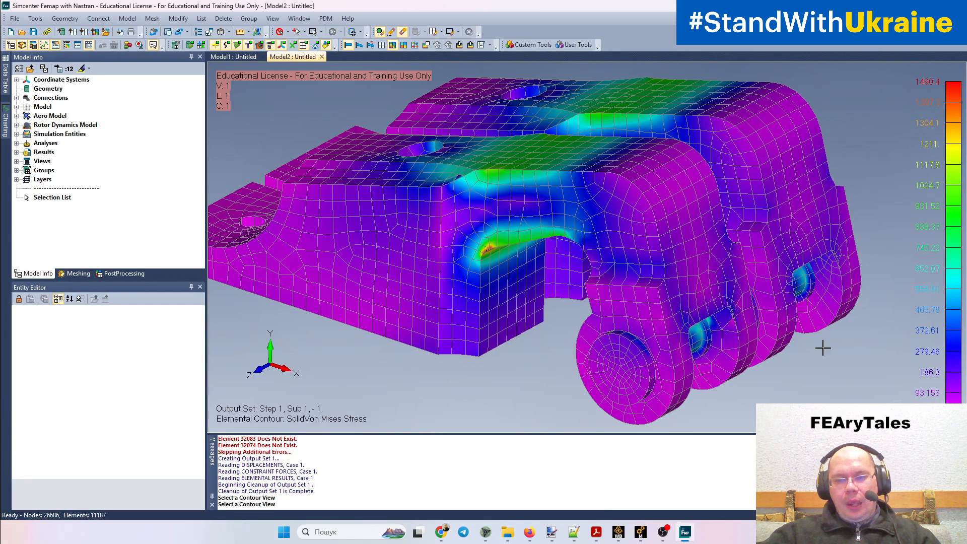
Step: Switch to Ansys Mechanical, check the maximum in the averaged equivalent stress legend, and return to Simcenter Femap
{"action": "left_click", "coordinate": [639, 535]}
{"action": "left_click", "coordinate": [686, 470]}
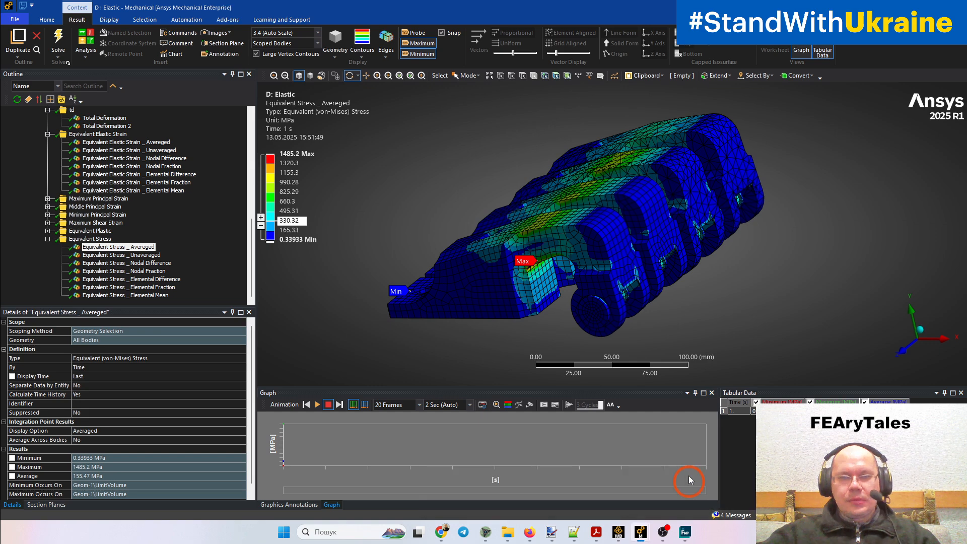
{"action": "key", "text": "ctrl+1"}
{"action": "left_click", "coordinate": [291, 149]}
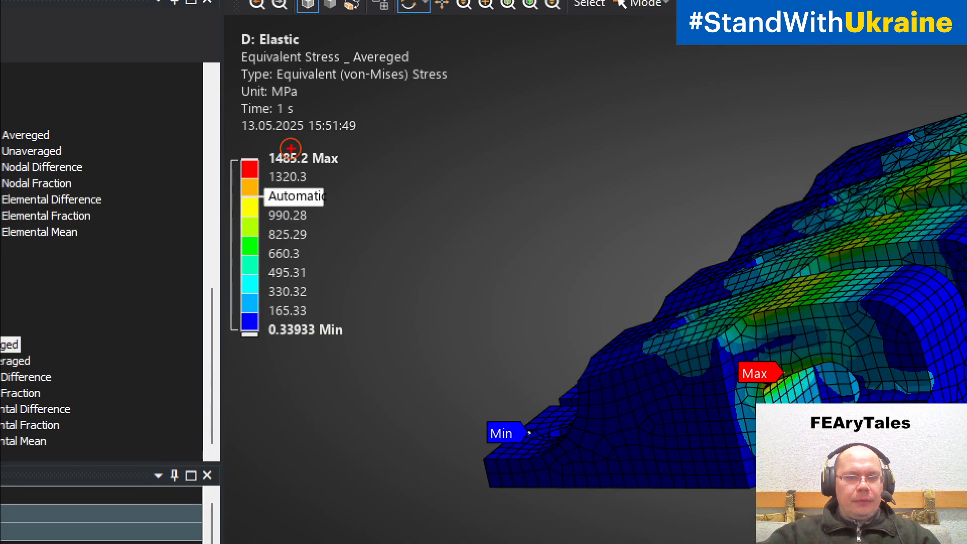
{"action": "mouse_move", "coordinate": [256, 124]}
{"action": "left_mouse_down"}
{"action": "mouse_move", "coordinate": [354, 174]}
{"action": "mouse_move", "coordinate": [255, 135]}
{"action": "left_mouse_up"}
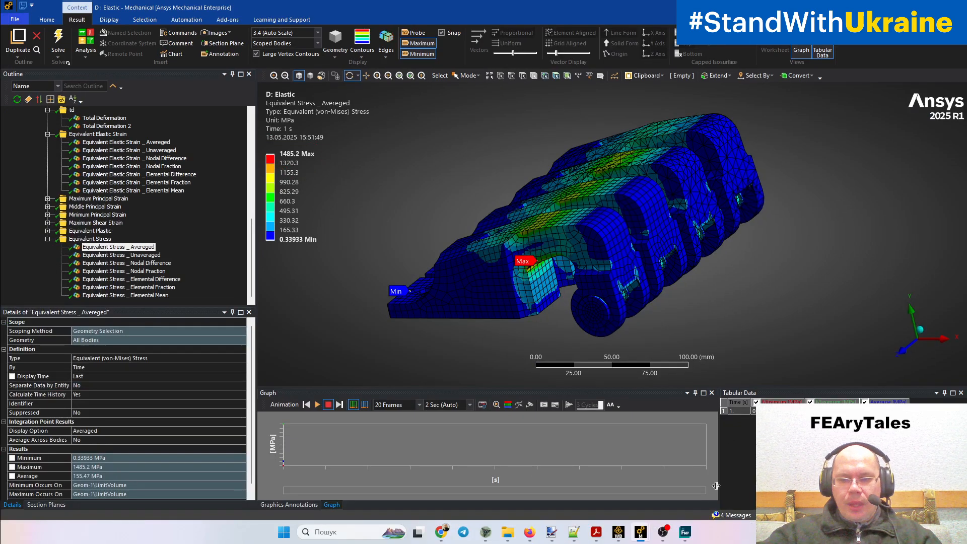
{"action": "left_click", "coordinate": [685, 532]}
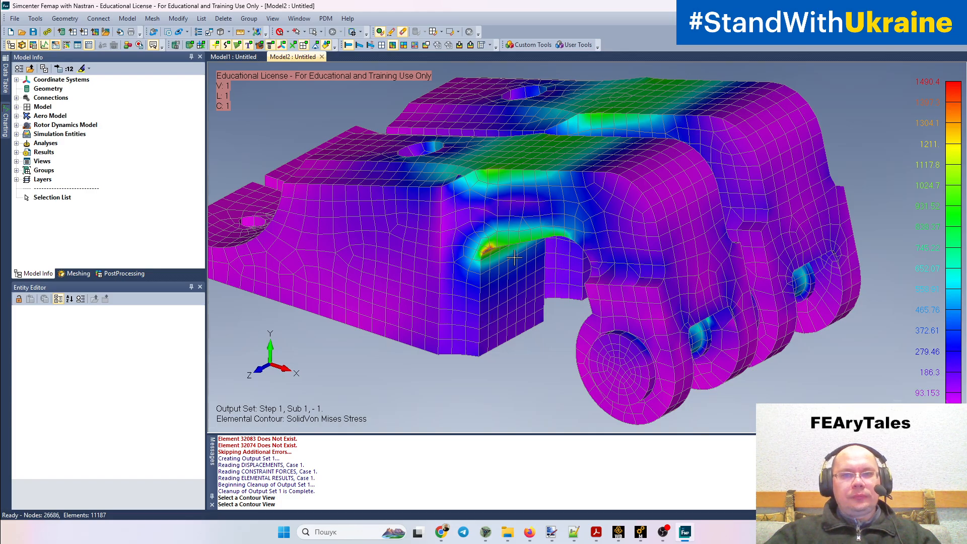
Step: Inspect the stress contour around the cutout on the hexahedral model and on the tetrahedral model from several angles
{"action": "middle_click_drag", "start_coordinate": [515, 257], "coordinate": [599, 290]}
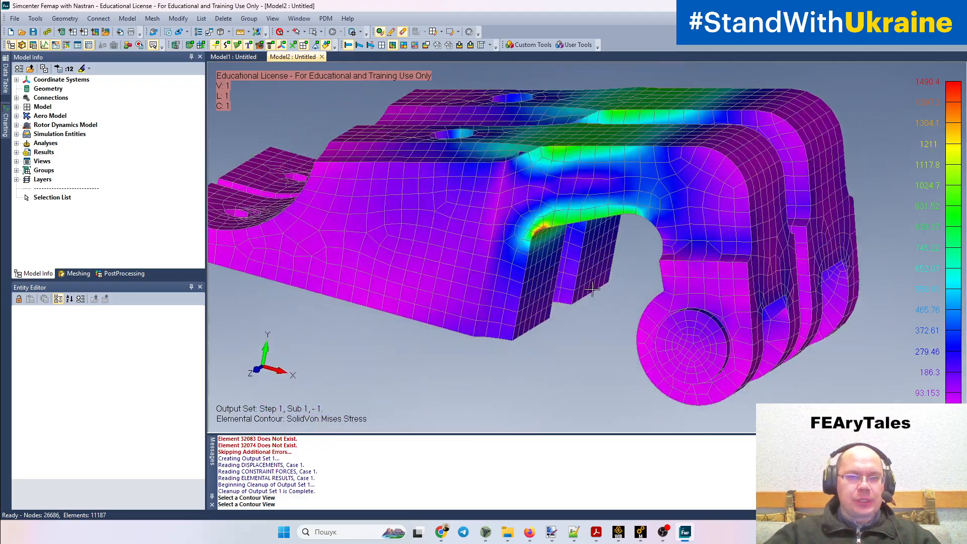
{"action": "left_click", "coordinate": [233, 57]}
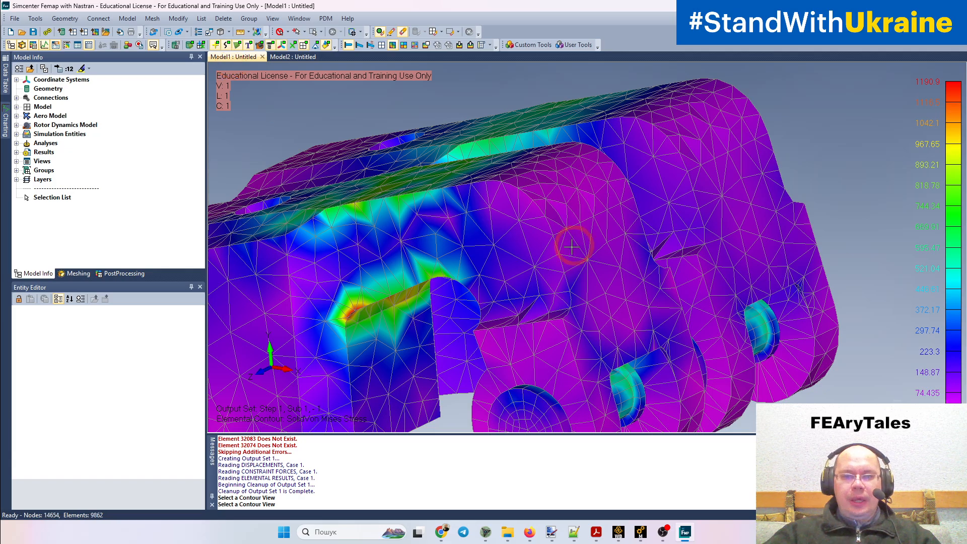
{"action": "middle_click_drag", "start_coordinate": [570, 255], "coordinate": [706, 261]}
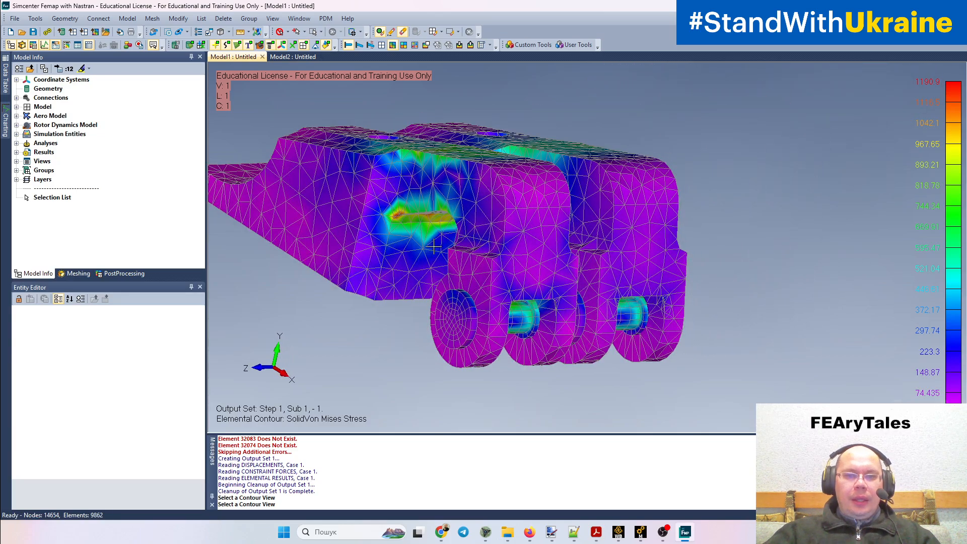
{"action": "middle_click_drag", "start_coordinate": [433, 247], "coordinate": [456, 157]}
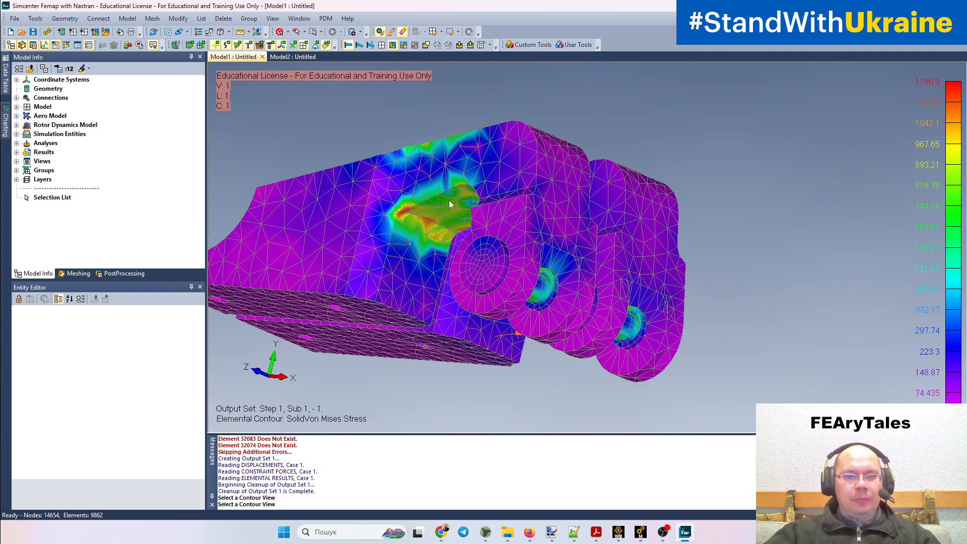
{"action": "middle_click_drag", "start_coordinate": [445, 200], "coordinate": [453, 241]}
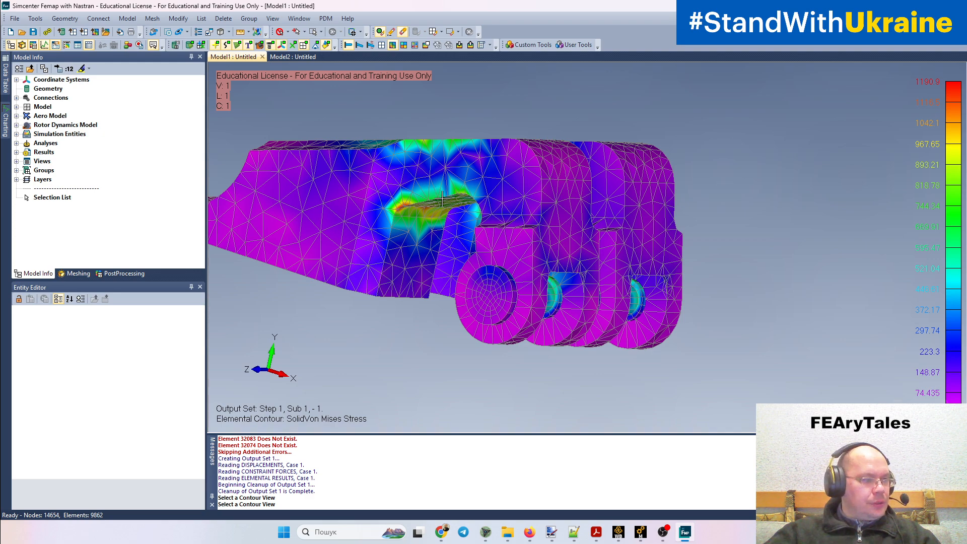
{"action": "middle_click_drag", "start_coordinate": [576, 220], "coordinate": [522, 229]}
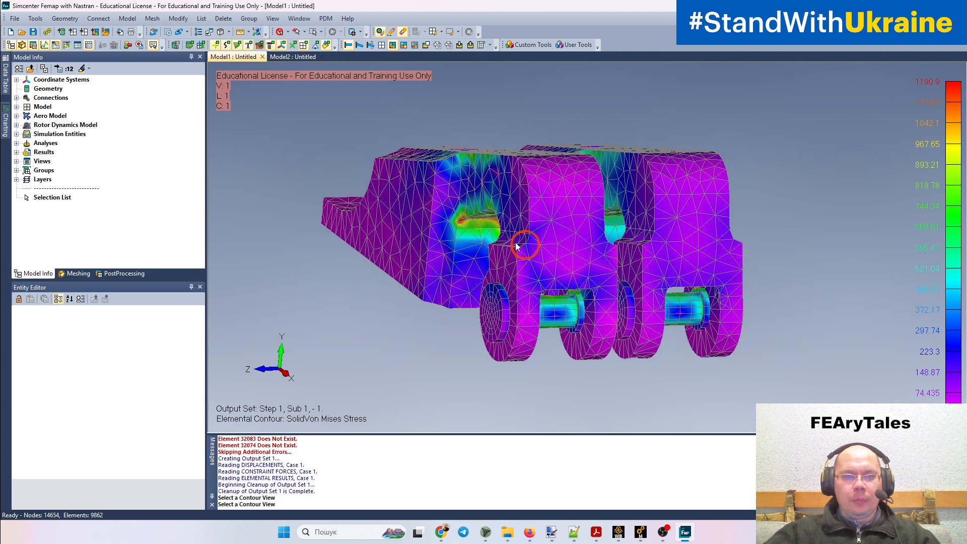
Step: Switch back to the hexahedral model and set its von Mises stress contour type to Nodal
{"action": "left_click", "coordinate": [294, 56]}
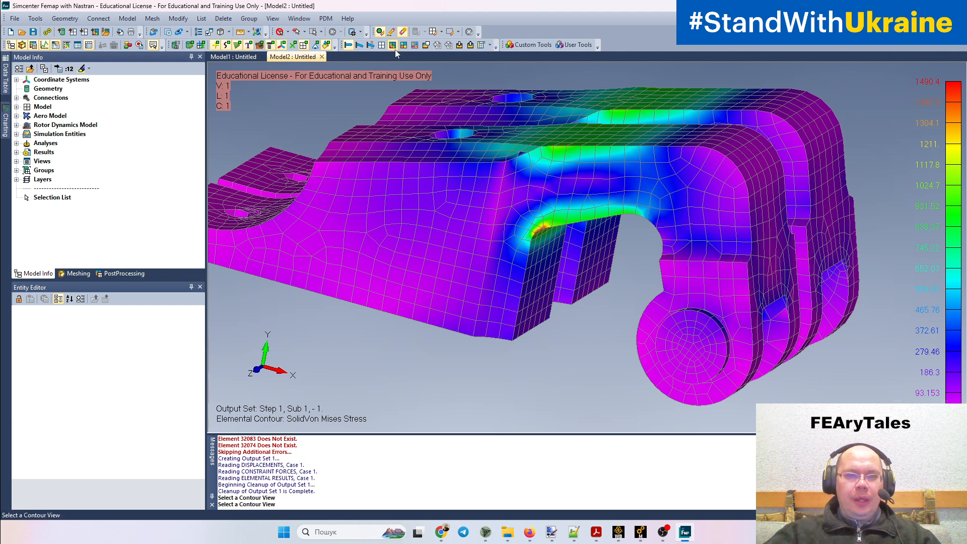
{"action": "left_click", "coordinate": [481, 46]}
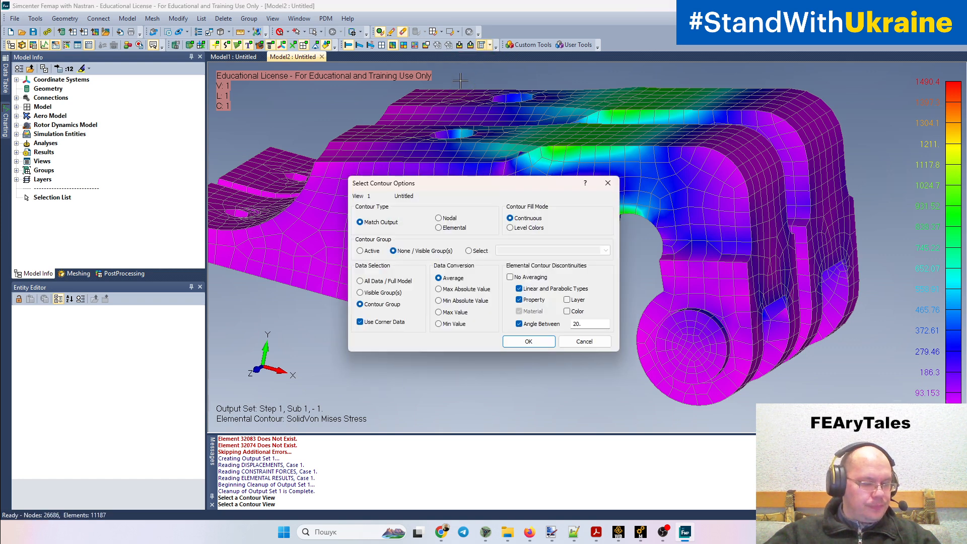
{"action": "left_click", "coordinate": [479, 183]}
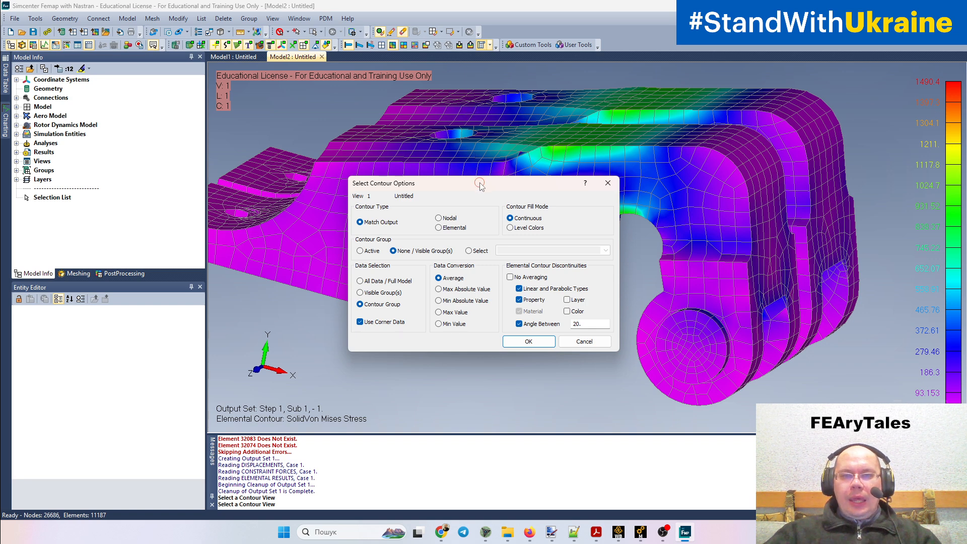
{"action": "left_click_drag", "start_coordinate": [479, 184], "coordinate": [577, 259]}
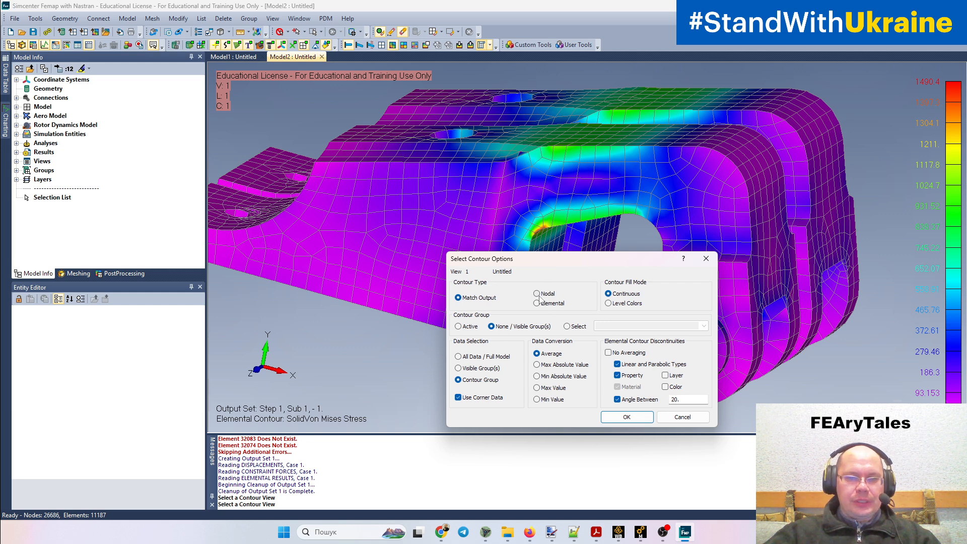
{"action": "left_click", "coordinate": [537, 294]}
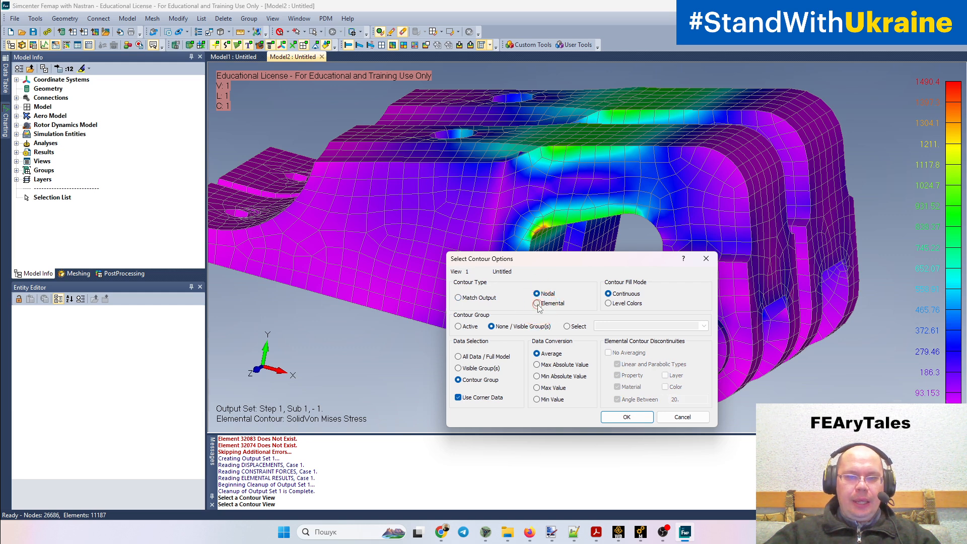
{"action": "left_click", "coordinate": [537, 304]}
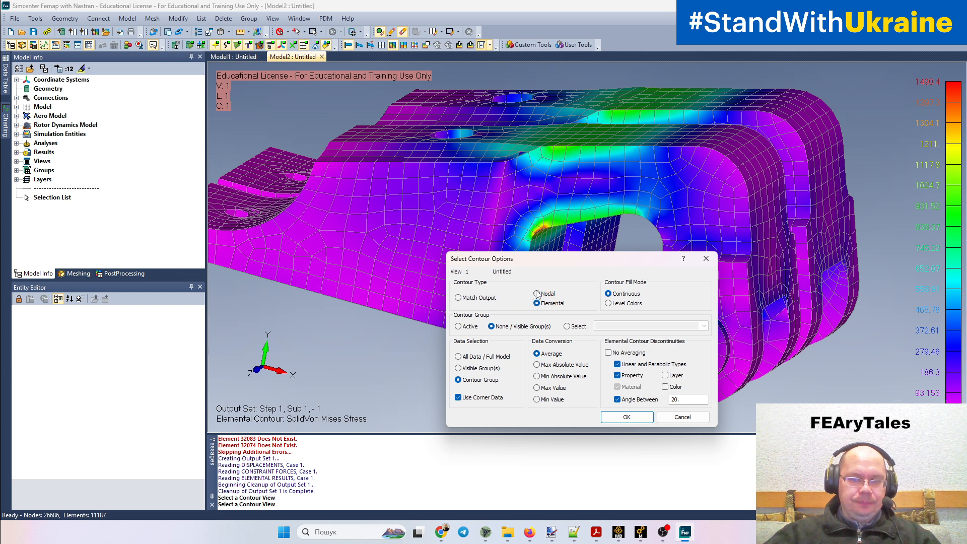
{"action": "left_click", "coordinate": [538, 294]}
{"action": "left_click", "coordinate": [624, 416]}
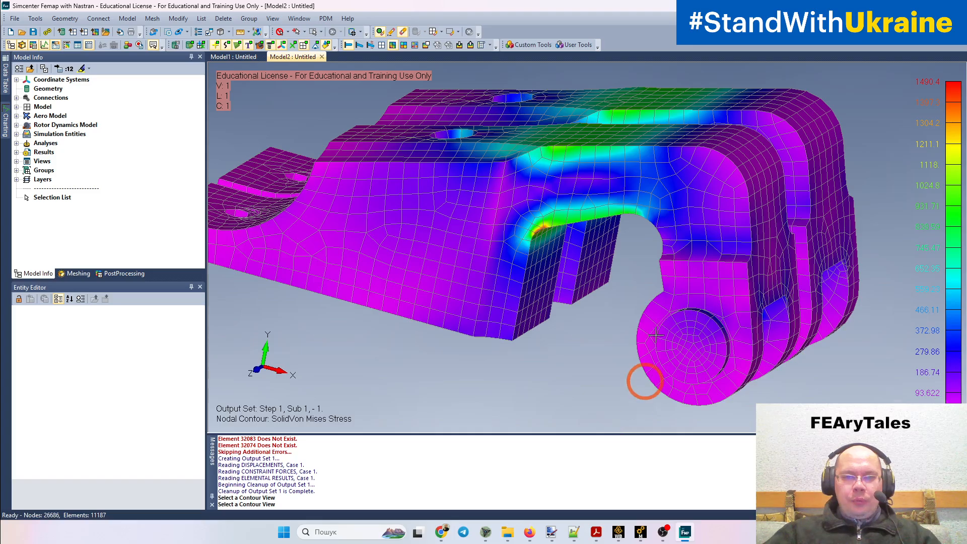
Step: Set the hexahedral model's contour type to Elemental with the stressed cutout in view
{"action": "middle_click_drag", "start_coordinate": [707, 289], "coordinate": [651, 251]}
{"action": "left_click", "coordinate": [481, 45]}
{"action": "left_click", "coordinate": [511, 184]}
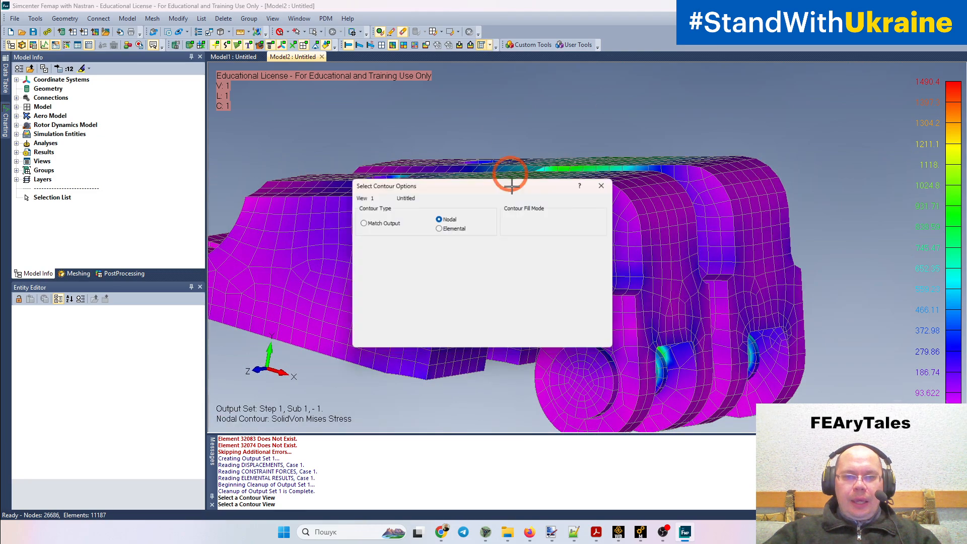
{"action": "left_click", "coordinate": [439, 227]}
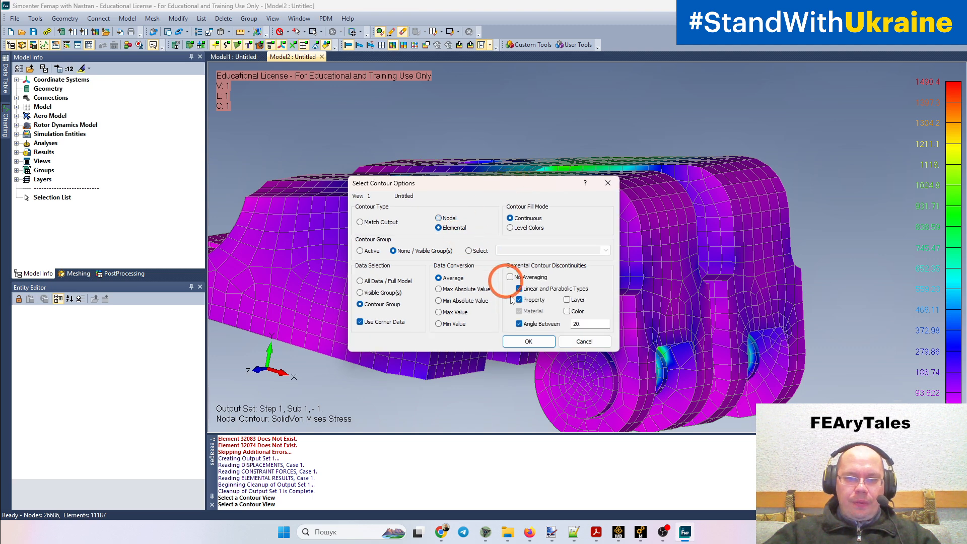
{"action": "left_click", "coordinate": [519, 347]}
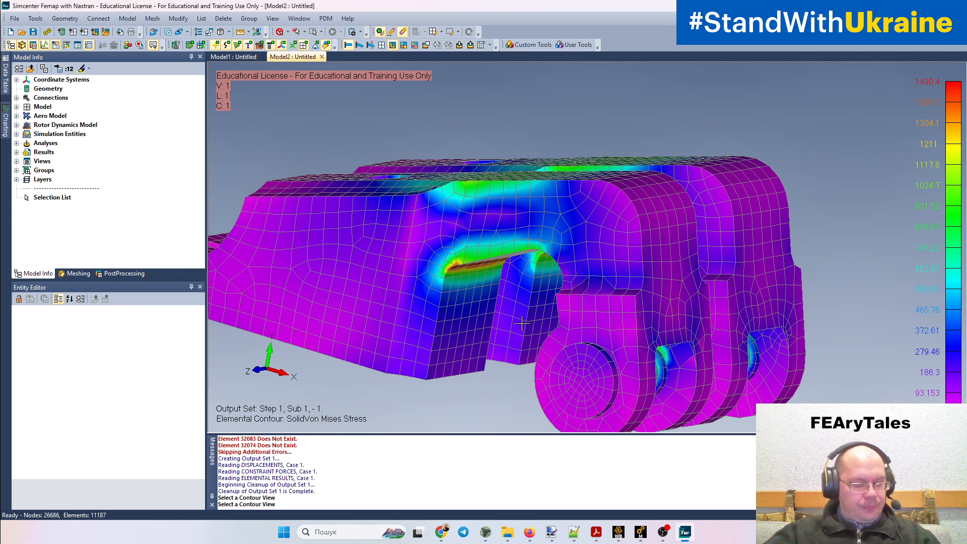
Step: Review the nodal and elemental contour options, keep Elemental, and set the data conversion to Max Absolute Value
{"action": "middle_click_drag", "start_coordinate": [592, 264], "coordinate": [615, 236]}
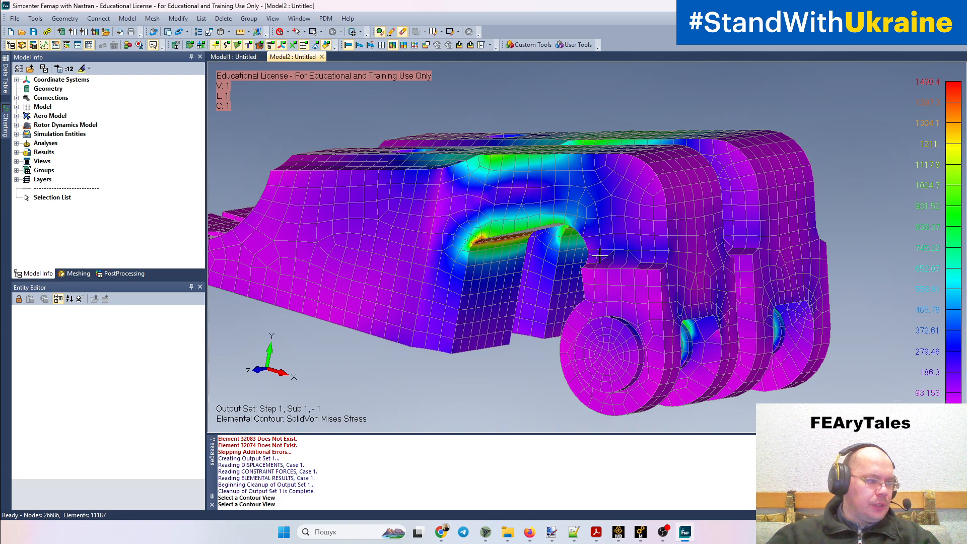
{"action": "middle_click_drag", "start_coordinate": [619, 208], "coordinate": [613, 256]}
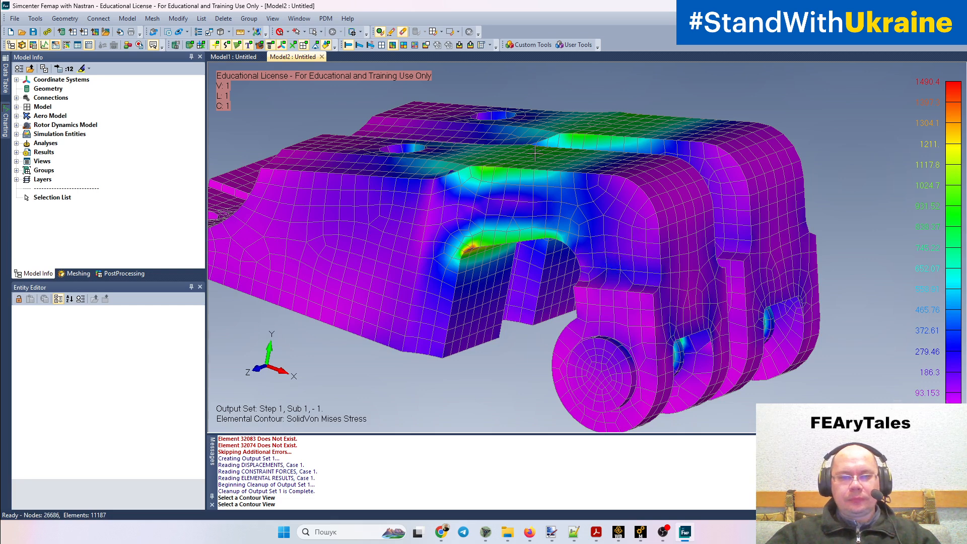
{"action": "left_click", "coordinate": [481, 44]}
{"action": "left_click", "coordinate": [507, 225]}
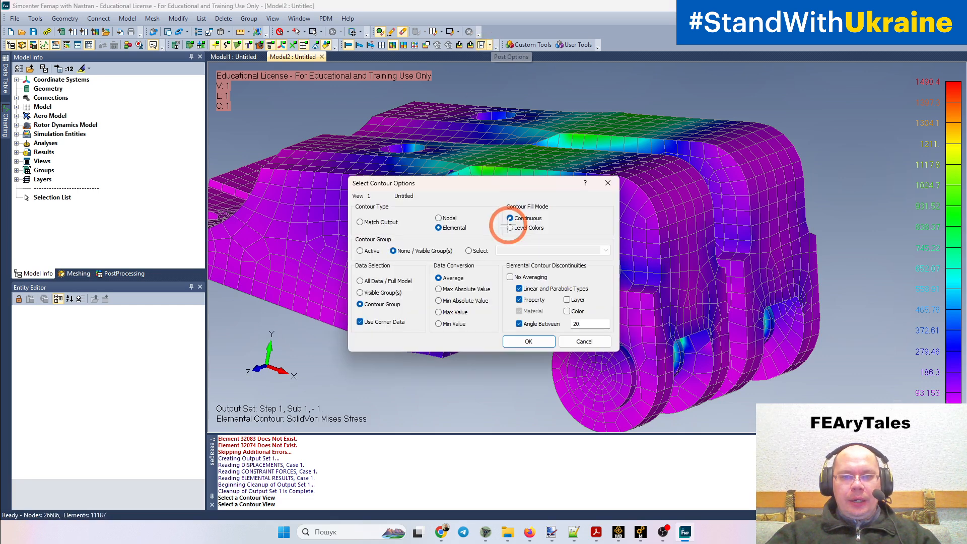
{"action": "left_click", "coordinate": [440, 217]}
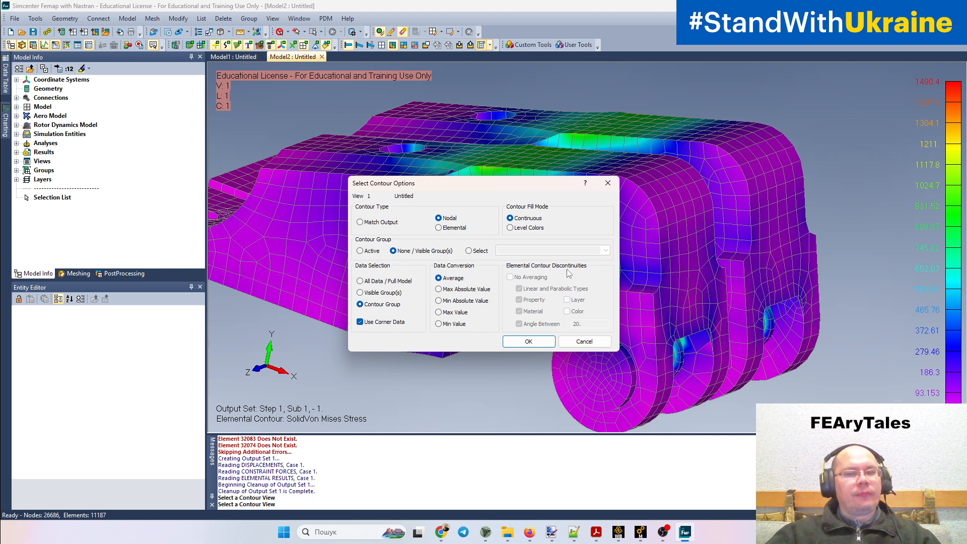
{"action": "left_click", "coordinate": [454, 228]}
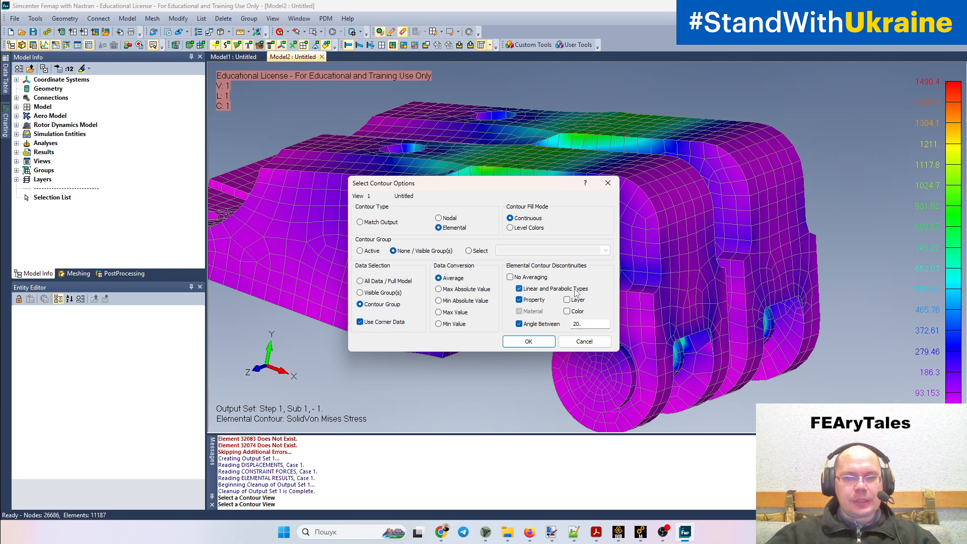
{"action": "left_click_drag", "start_coordinate": [516, 187], "coordinate": [717, 257]}
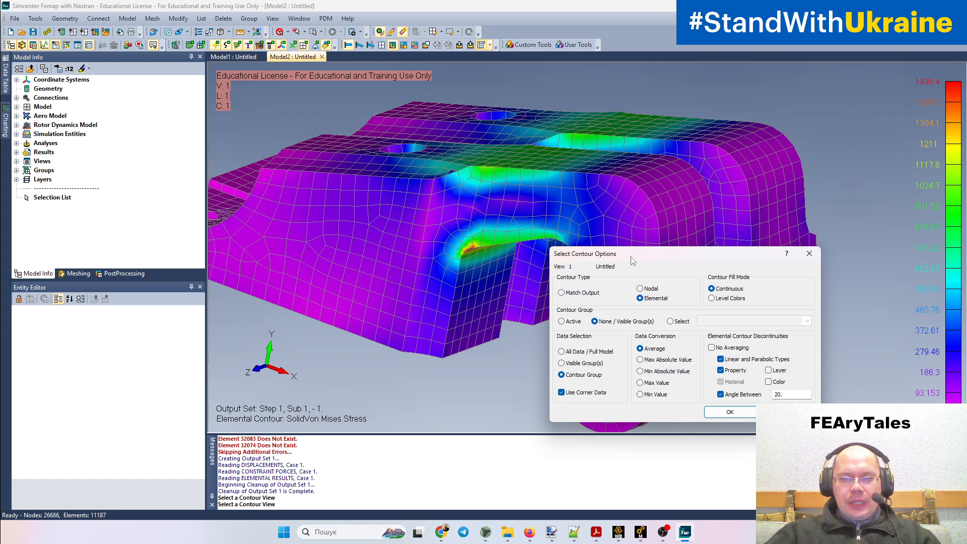
{"action": "left_click_drag", "start_coordinate": [632, 259], "coordinate": [577, 196]}
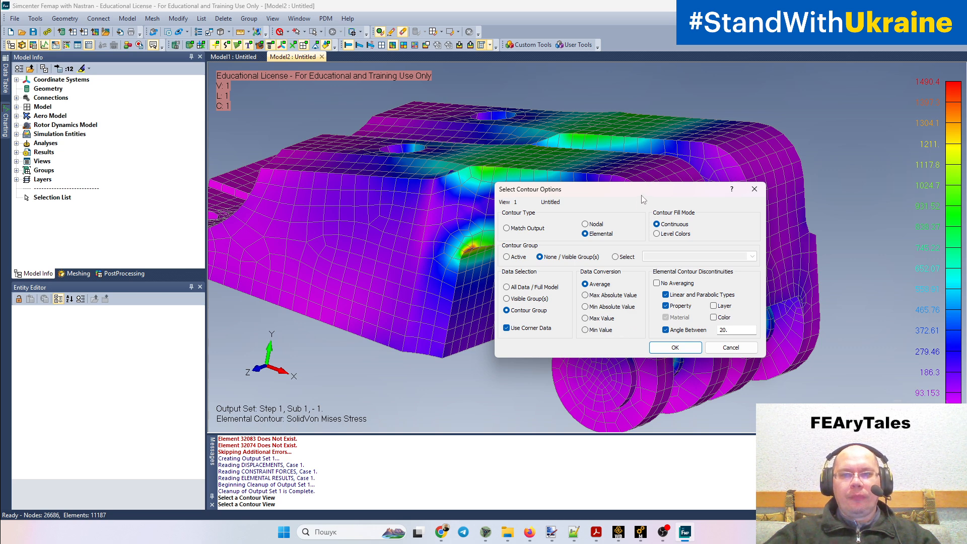
{"action": "left_click_drag", "start_coordinate": [642, 195], "coordinate": [745, 193]}
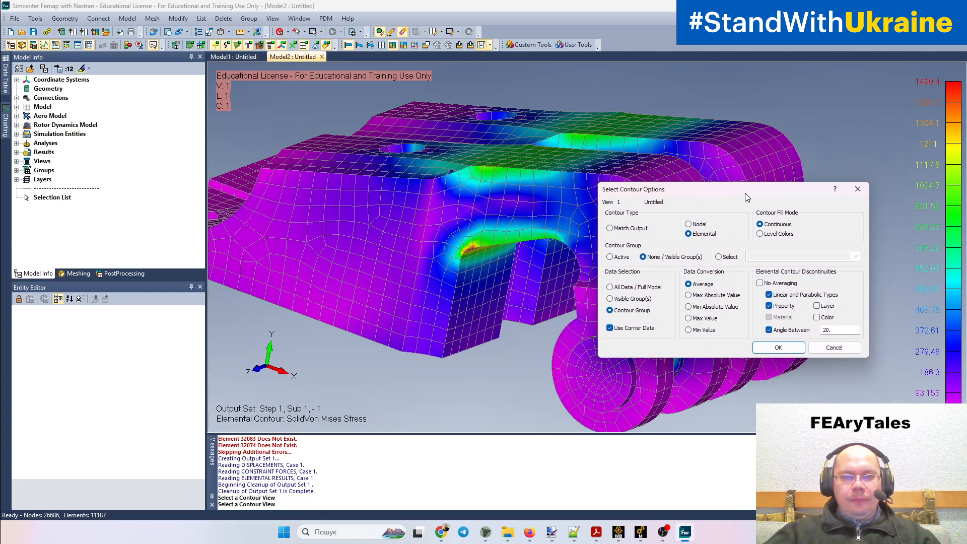
{"action": "left_click", "coordinate": [690, 296]}
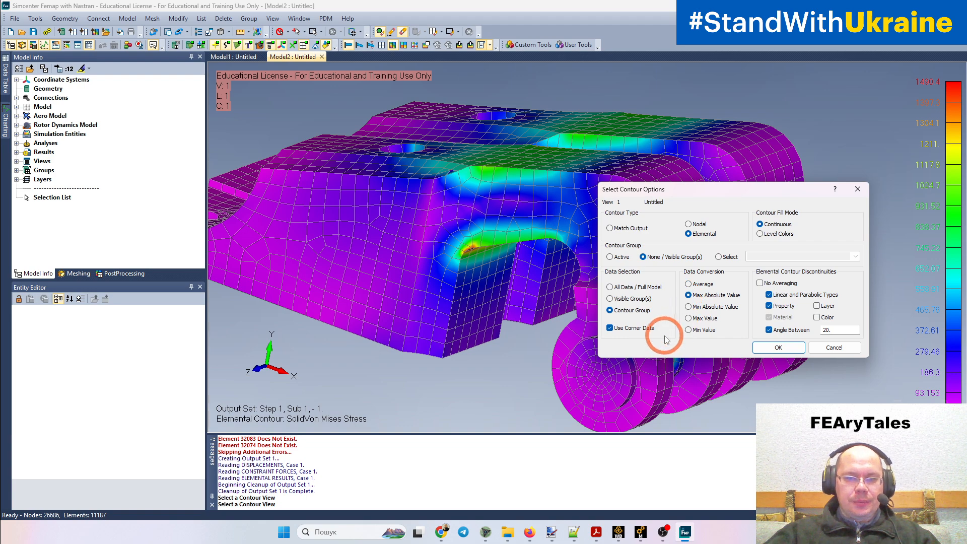
{"action": "left_click", "coordinate": [778, 347]}
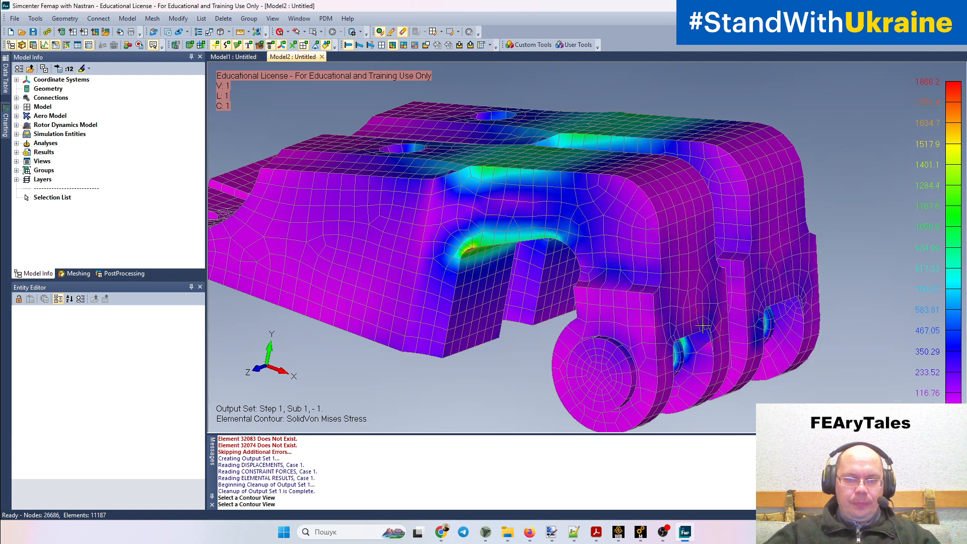
Step: Inspect the hexahedral model's maximum-absolute stress contour around the cutout and upper surfaces, and check the legend maximum
{"action": "mouse_move", "coordinate": [707, 322]}
{"action": "middle_mouse_down"}
{"action": "mouse_move", "coordinate": [723, 322]}
{"action": "mouse_move", "coordinate": [701, 326]}
{"action": "mouse_move", "coordinate": [710, 306]}
{"action": "middle_mouse_up"}
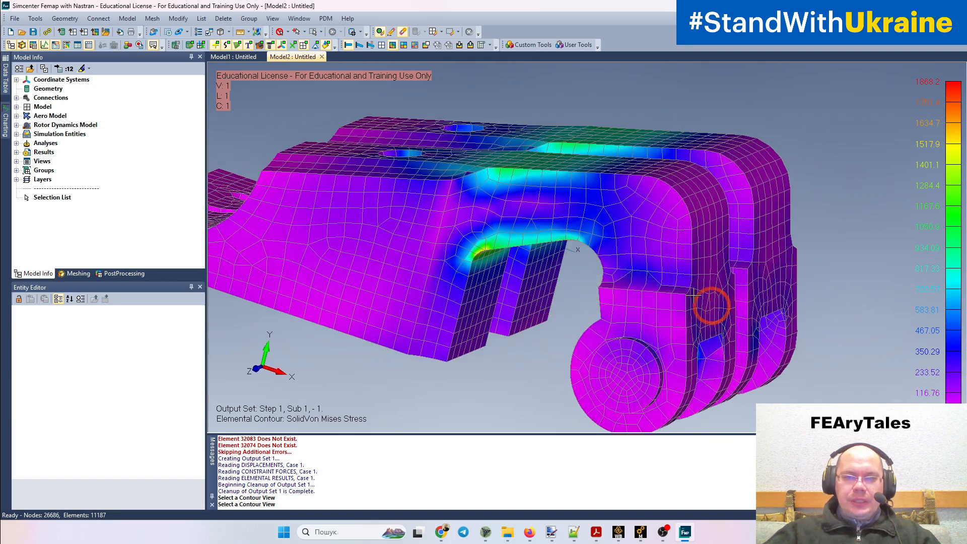
{"action": "middle_click_drag", "start_coordinate": [558, 294], "coordinate": [554, 243]}
{"action": "middle_click_drag", "start_coordinate": [502, 255], "coordinate": [579, 264]}
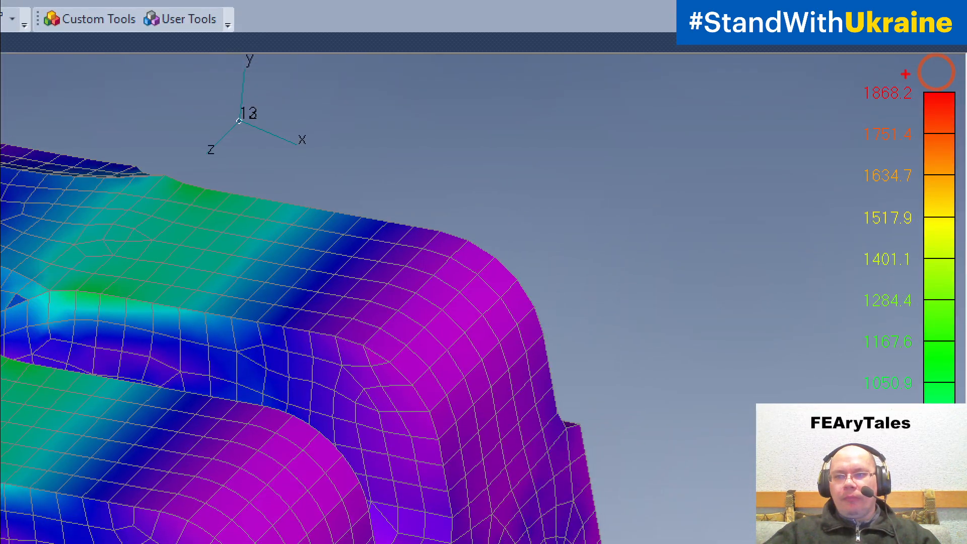
{"action": "mouse_move", "coordinate": [905, 74]}
{"action": "left_mouse_down"}
{"action": "mouse_move", "coordinate": [825, 116]}
{"action": "mouse_move", "coordinate": [906, 73]}
{"action": "left_mouse_up"}
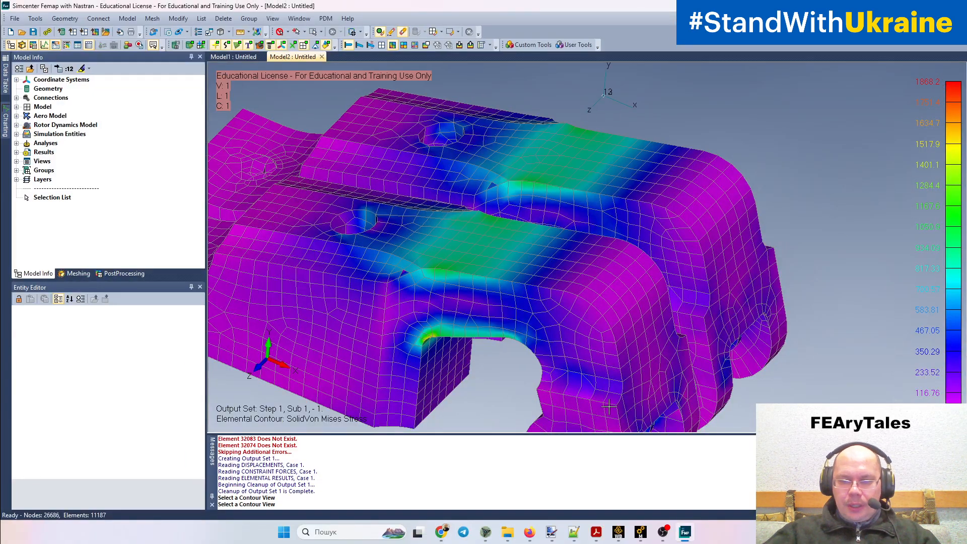
Step: Switch to the Elastic analysis in Ansys Mechanical, display the unaveraged equivalent stress result, and check its legend maximum
{"action": "left_click", "coordinate": [638, 532]}
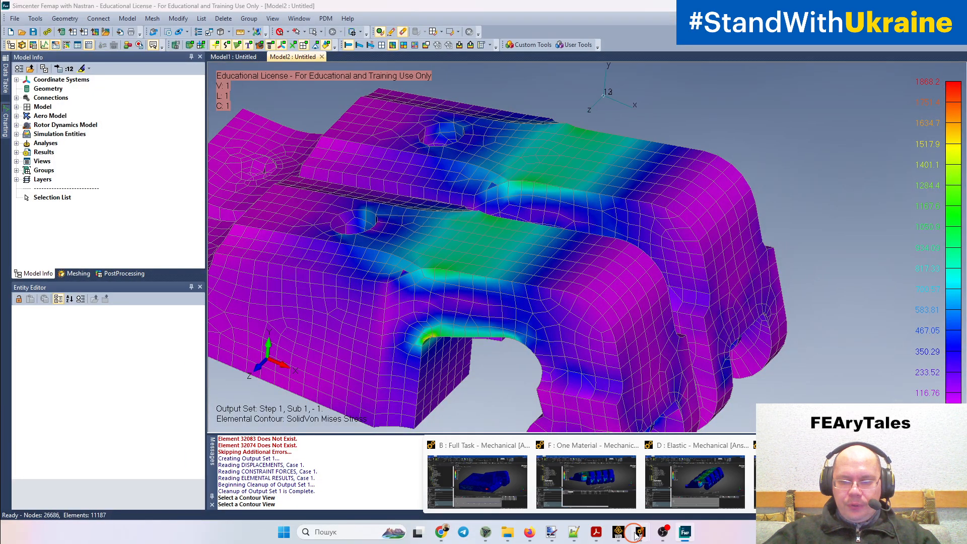
{"action": "left_click", "coordinate": [672, 480]}
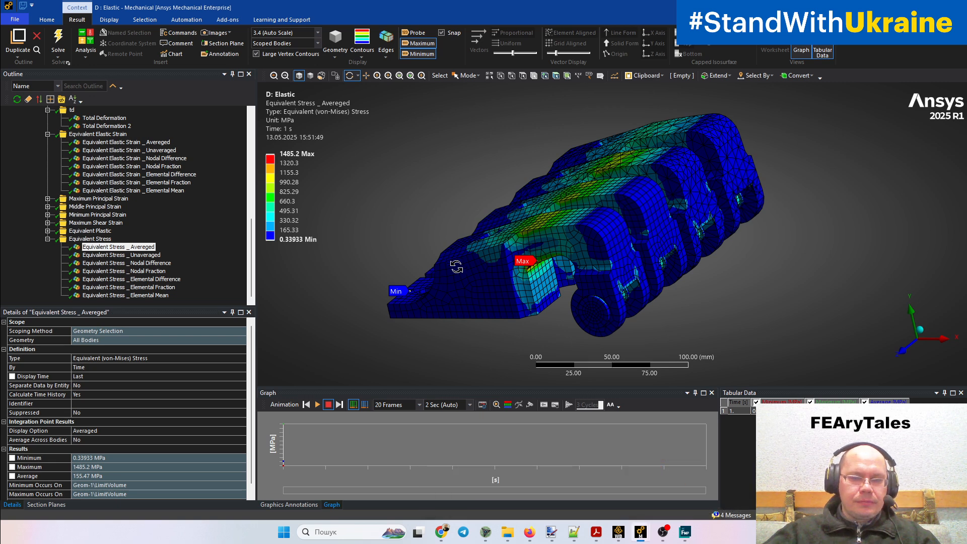
{"action": "left_click_drag", "start_coordinate": [456, 266], "coordinate": [363, 280]}
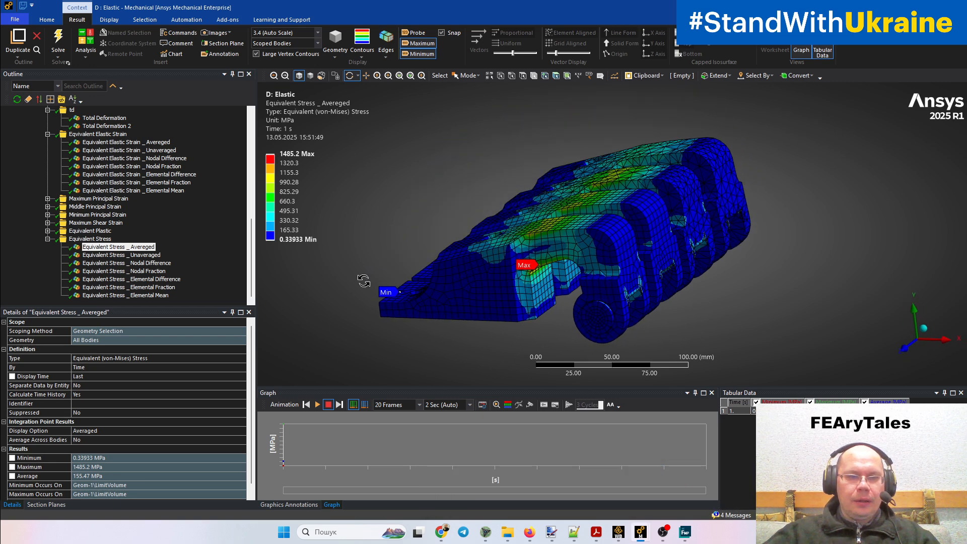
{"action": "left_click", "coordinate": [141, 255]}
{"action": "left_click_drag", "start_coordinate": [492, 285], "coordinate": [513, 292]}
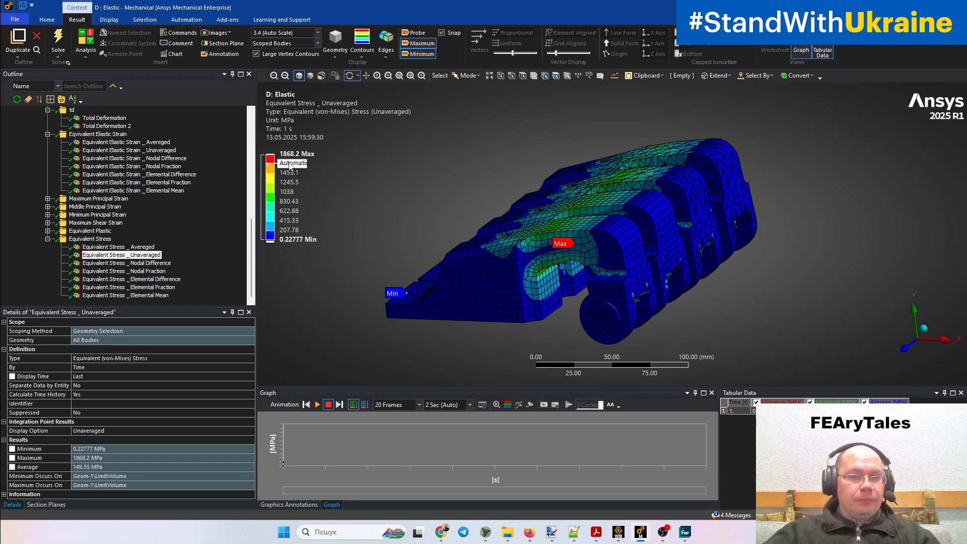
{"action": "key", "text": "ctrl+1"}
{"action": "mouse_move", "coordinate": [278, 162]}
{"action": "left_mouse_down"}
{"action": "mouse_move", "coordinate": [313, 159]}
{"action": "mouse_move", "coordinate": [302, 116]}
{"action": "mouse_move", "coordinate": [271, 172]}
{"action": "left_mouse_up"}
{"action": "key", "text": "e"}
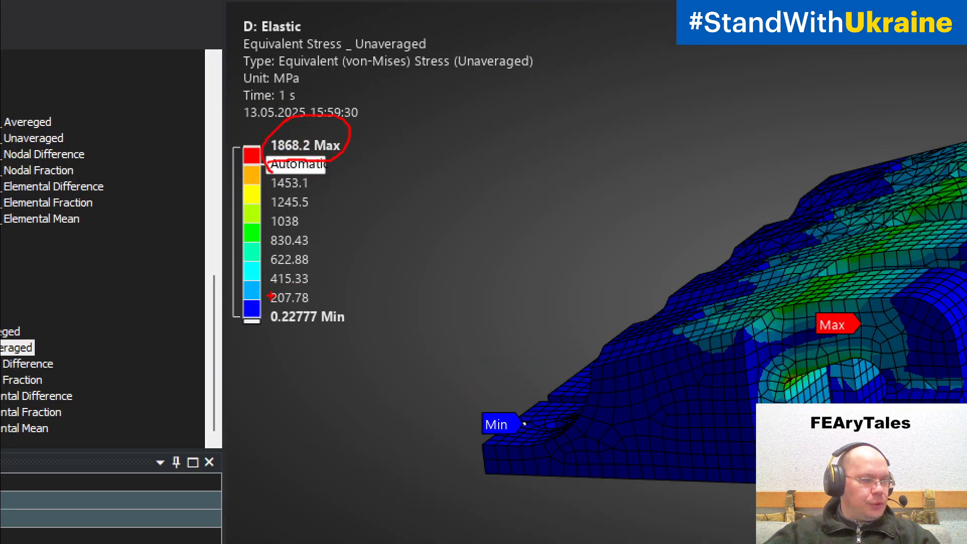
{"action": "key", "text": "Escape"}
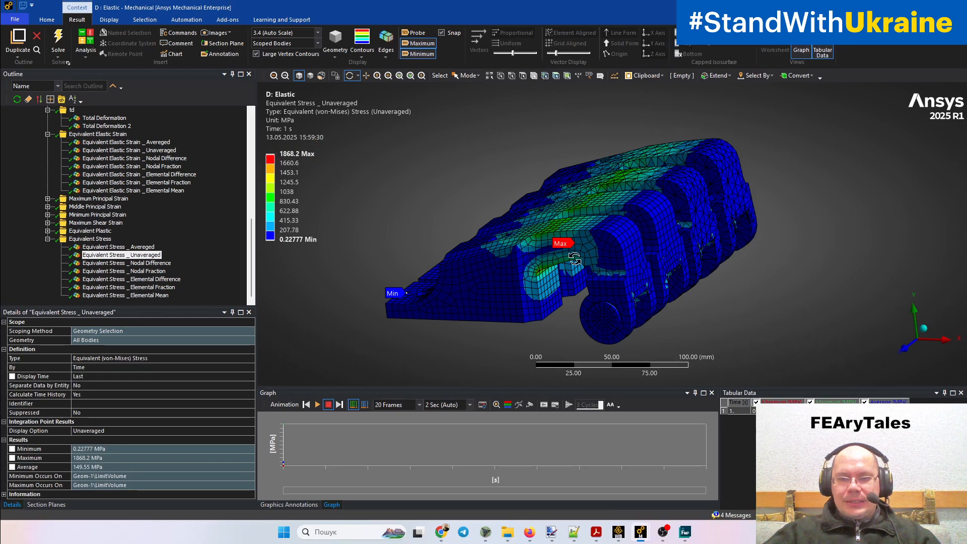
Step: Examine the unaveraged equivalent stress up close around the cutouts of the hexahedral and tetrahedral brackets
{"action": "scroll", "coordinate": [574, 259], "scroll_direction": "up", "scroll_amount": 8}
{"action": "scroll", "coordinate": [573, 291], "scroll_direction": "up", "scroll_amount": 10}
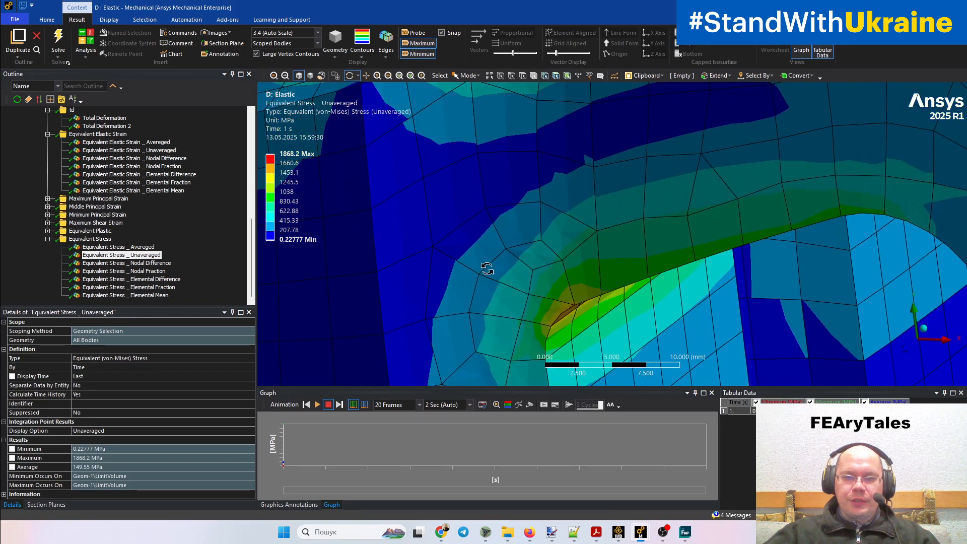
{"action": "left_click_drag", "start_coordinate": [630, 207], "coordinate": [609, 229]}
{"action": "scroll", "coordinate": [609, 229], "scroll_direction": "up", "scroll_amount": 4}
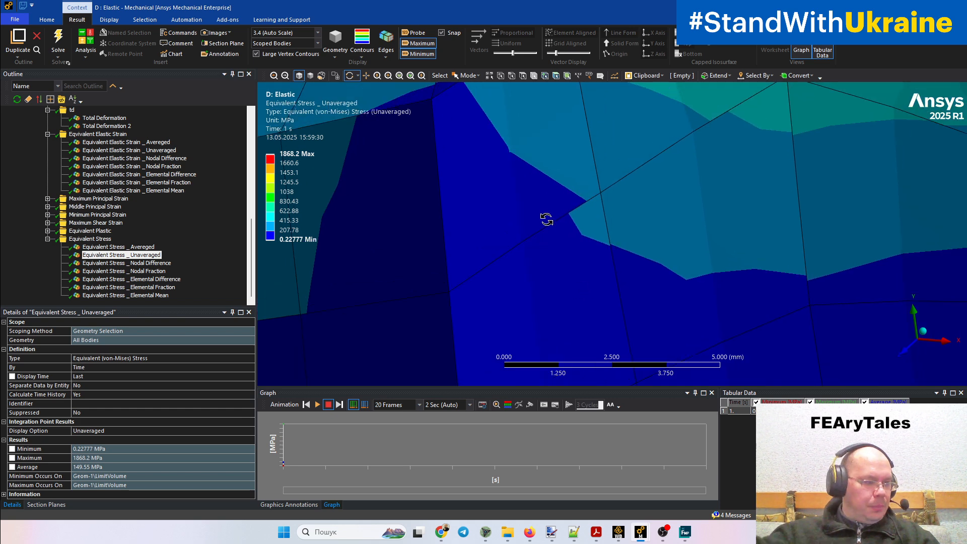
{"action": "scroll", "coordinate": [569, 217], "scroll_direction": "down", "scroll_amount": 8}
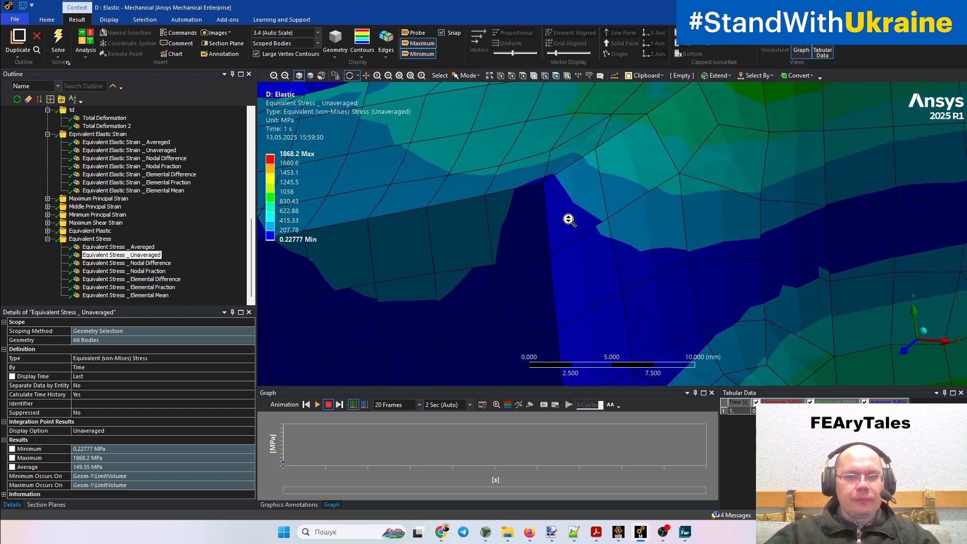
{"action": "middle_click_drag", "start_coordinate": [736, 215], "coordinate": [432, 265], "text": "ctrl"}
{"action": "middle_click_drag", "start_coordinate": [706, 259], "coordinate": [294, 253], "text": "ctrl"}
{"action": "middle_click_drag", "start_coordinate": [614, 257], "coordinate": [505, 333], "text": "ctrl"}
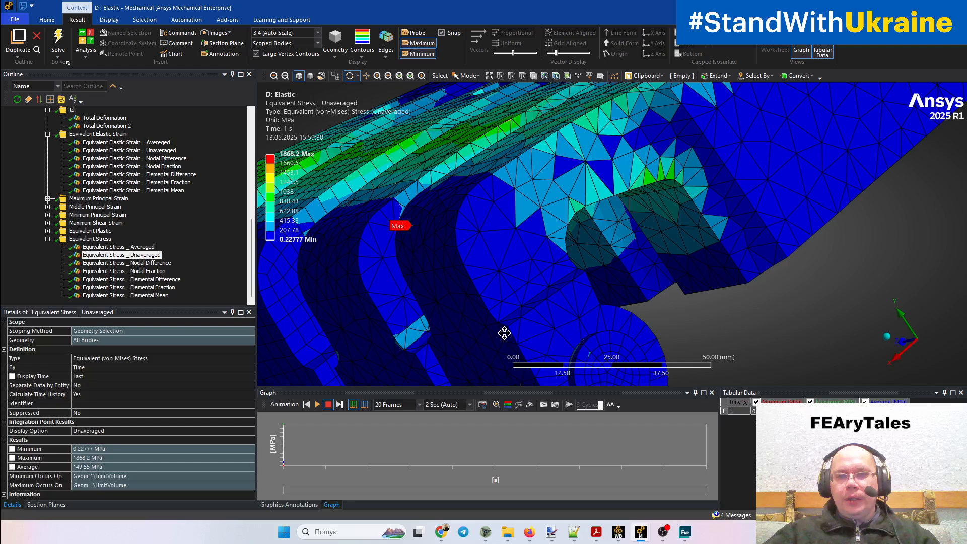
{"action": "scroll", "coordinate": [526, 223], "scroll_direction": "up", "scroll_amount": 5}
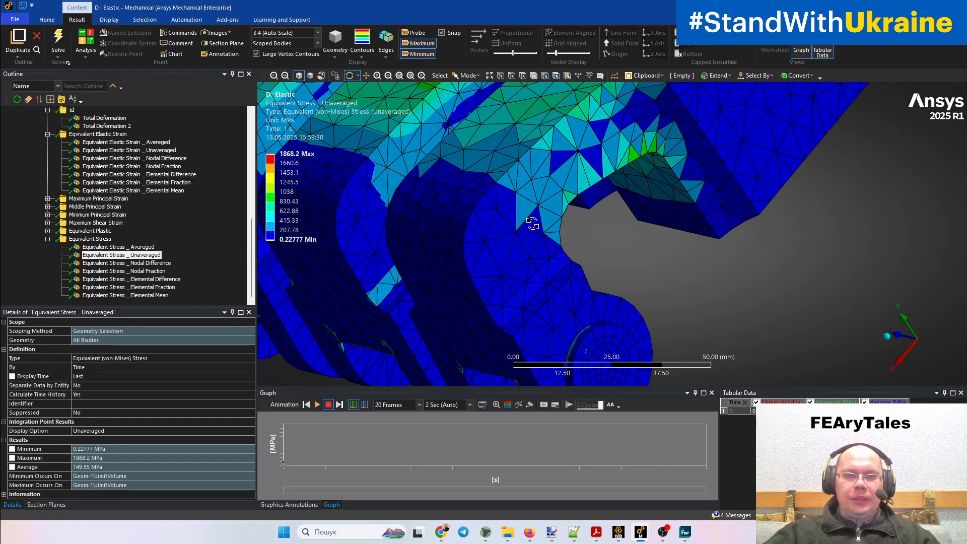
{"action": "middle_click_drag", "start_coordinate": [532, 228], "coordinate": [552, 287], "text": "ctrl"}
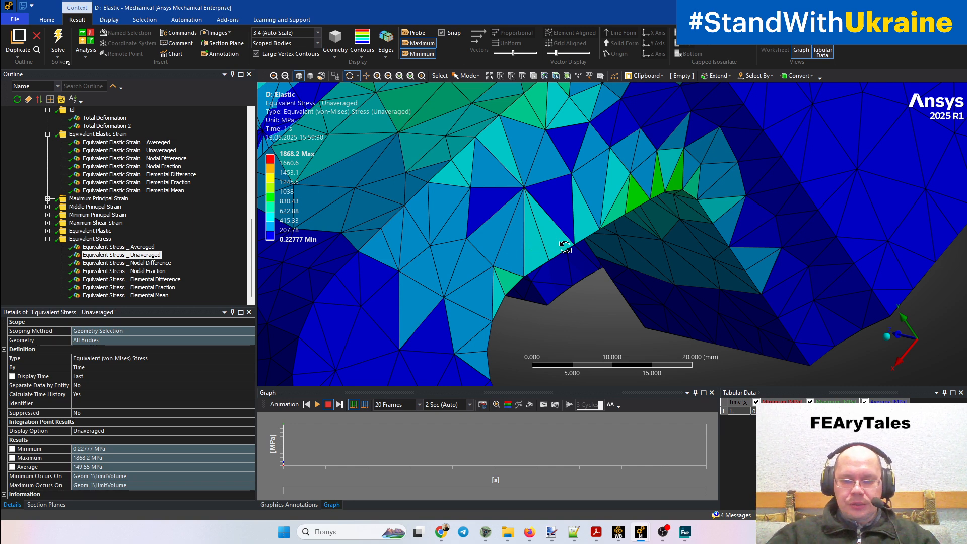
Step: Switch back to Simcenter Femap and inspect the stress contour around the hexahedral model's cutout for comparison
{"action": "left_click", "coordinate": [684, 531]}
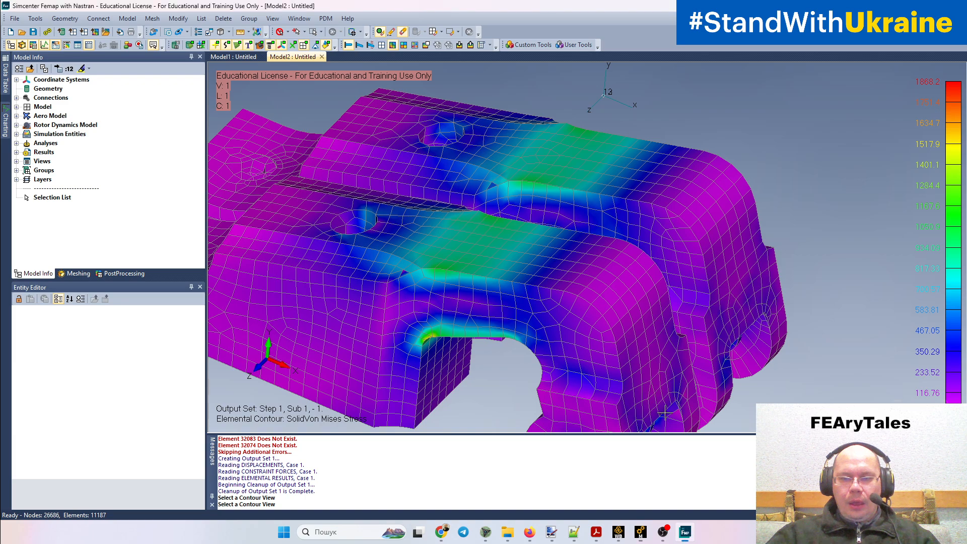
{"action": "scroll", "coordinate": [620, 284], "scroll_direction": "up", "scroll_amount": 3}
{"action": "middle_click_drag", "start_coordinate": [620, 284], "coordinate": [695, 265]}
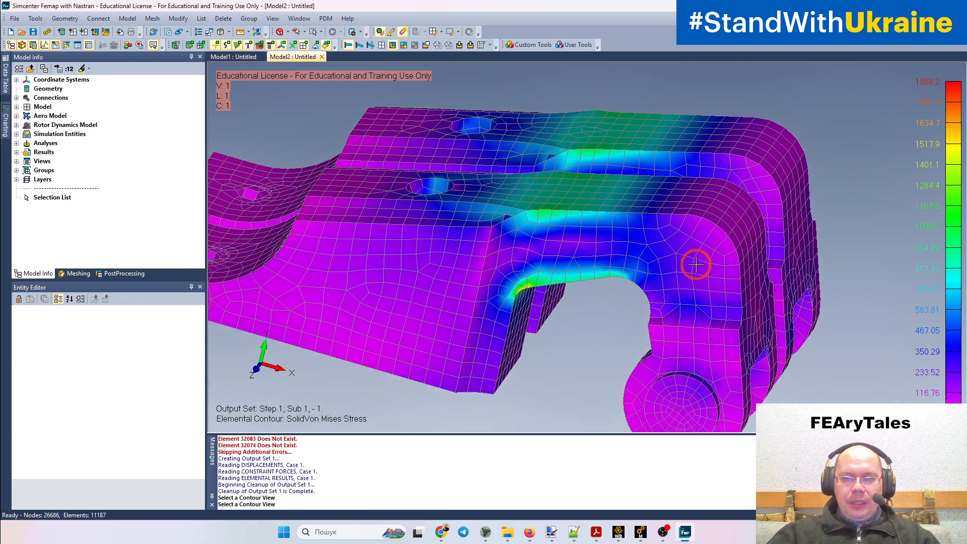
{"action": "scroll", "coordinate": [626, 297], "scroll_direction": "down", "scroll_amount": 2}
{"action": "middle_click_drag", "start_coordinate": [563, 324], "coordinate": [560, 306]}
{"action": "scroll", "coordinate": [559, 306], "scroll_direction": "up", "scroll_amount": 5}
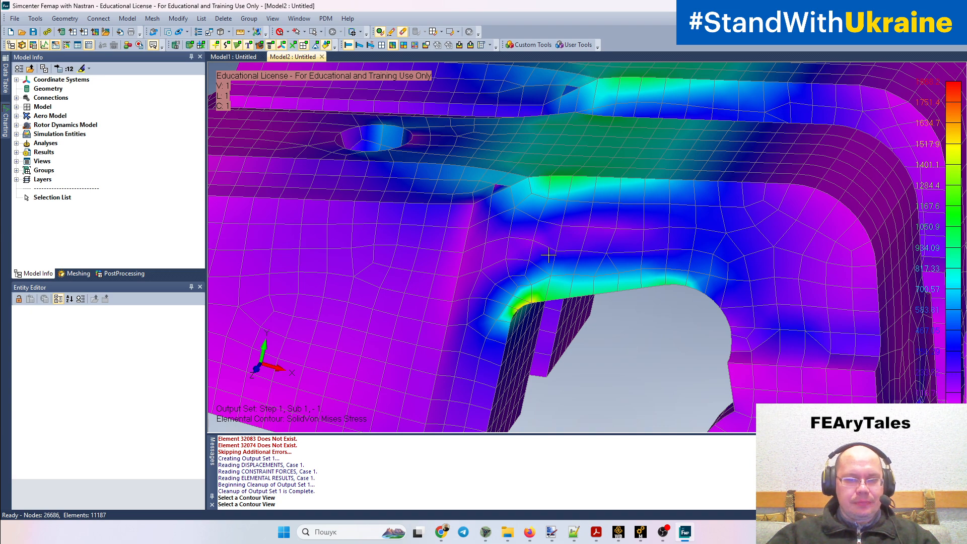
{"action": "middle_click_drag", "start_coordinate": [548, 255], "coordinate": [617, 241]}
Step: Switch to the tetrahedral model, set its contour data conversion to Max Absolute Value, and view the cutout up close
{"action": "left_click", "coordinate": [234, 57]}
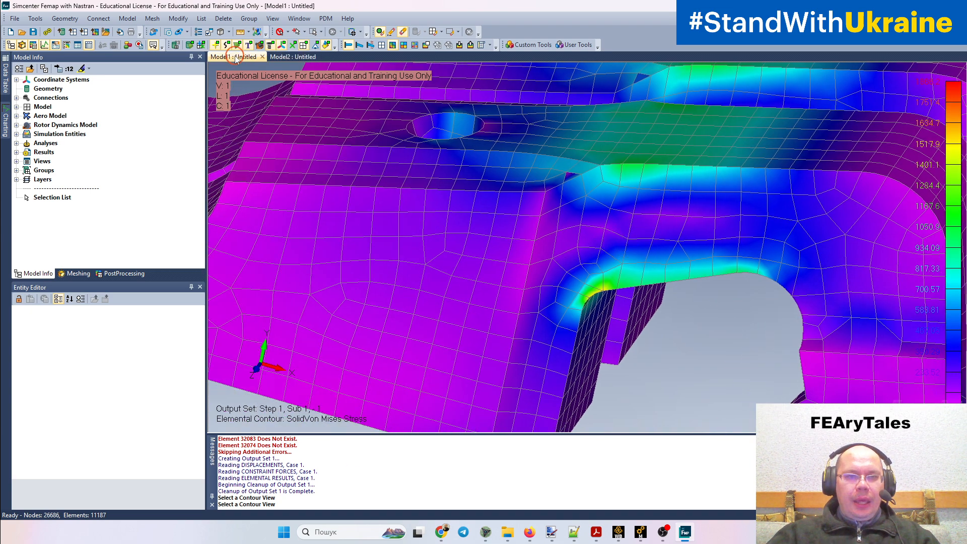
{"action": "left_click", "coordinate": [482, 45]}
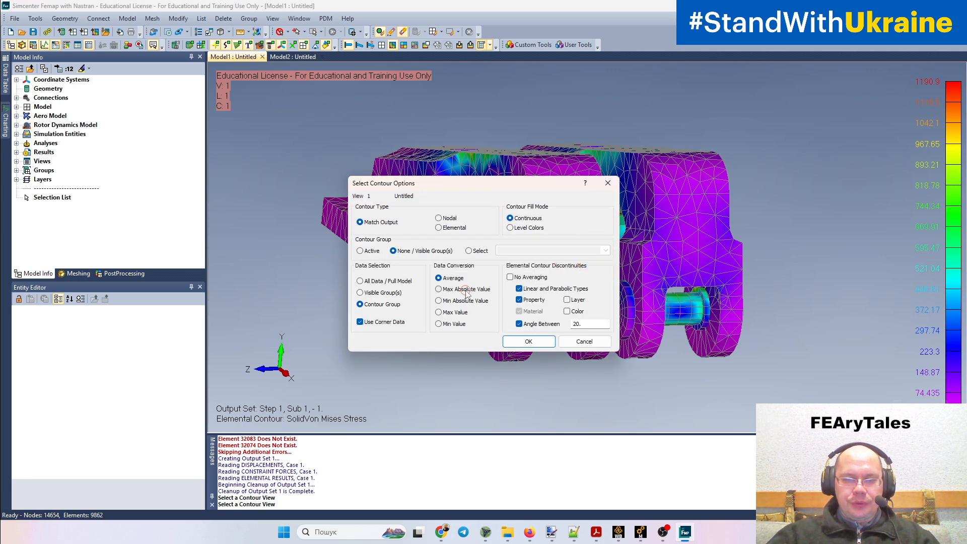
{"action": "left_click", "coordinate": [466, 290]}
{"action": "left_click", "coordinate": [519, 340]}
{"action": "middle_click_drag", "start_coordinate": [799, 280], "coordinate": [529, 257]}
{"action": "scroll", "coordinate": [542, 263], "scroll_direction": "up", "scroll_amount": 10}
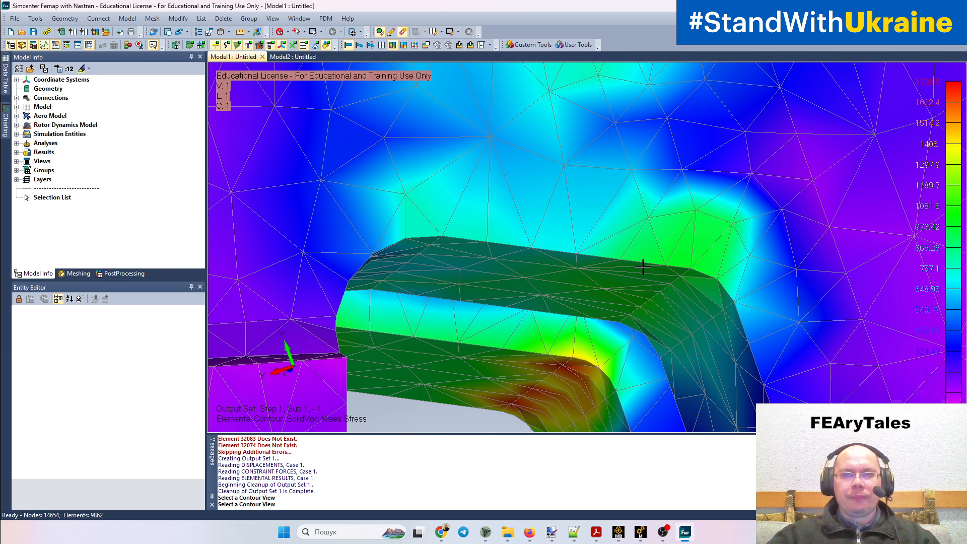
Step: Set the tetrahedral model's contour data conversion to Min Absolute Value with the cutout in view
{"action": "left_click", "coordinate": [481, 45]}
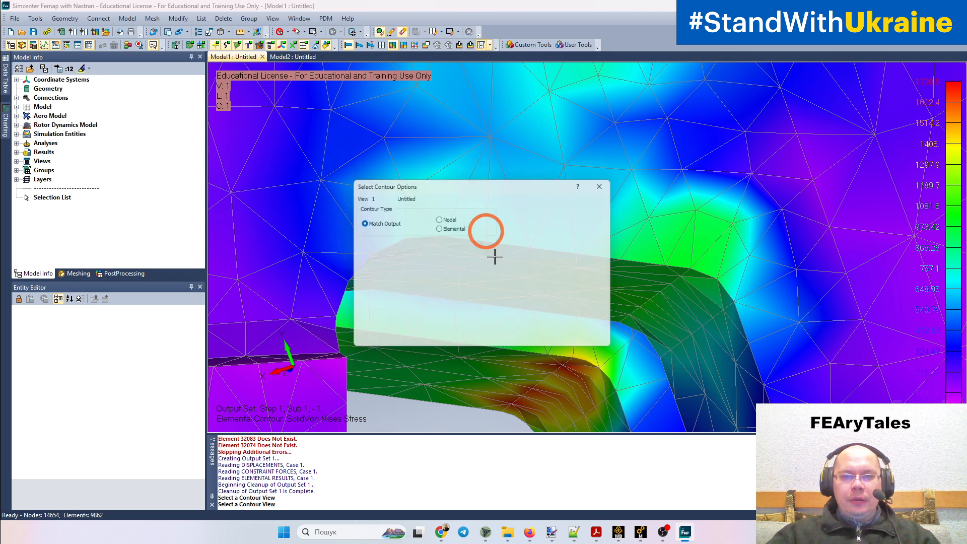
{"action": "left_click", "coordinate": [455, 300]}
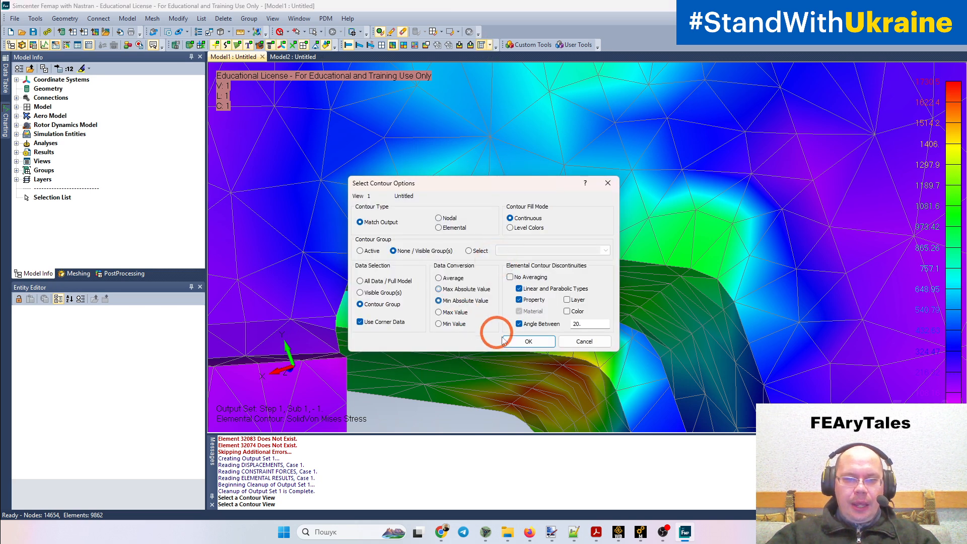
{"action": "left_click", "coordinate": [526, 341]}
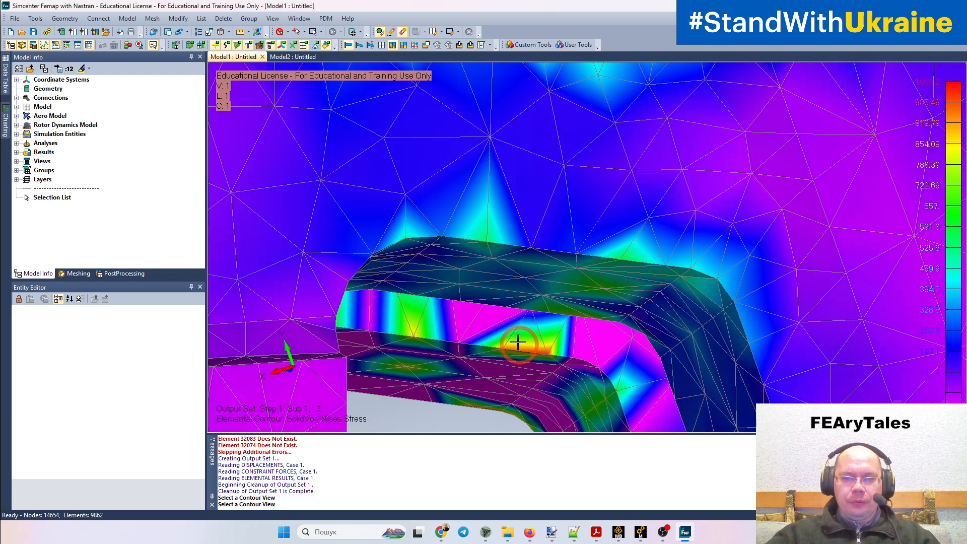
{"action": "scroll", "coordinate": [519, 330], "scroll_direction": "up", "scroll_amount": 4}
{"action": "scroll", "coordinate": [519, 326], "scroll_direction": "down", "scroll_amount": 3}
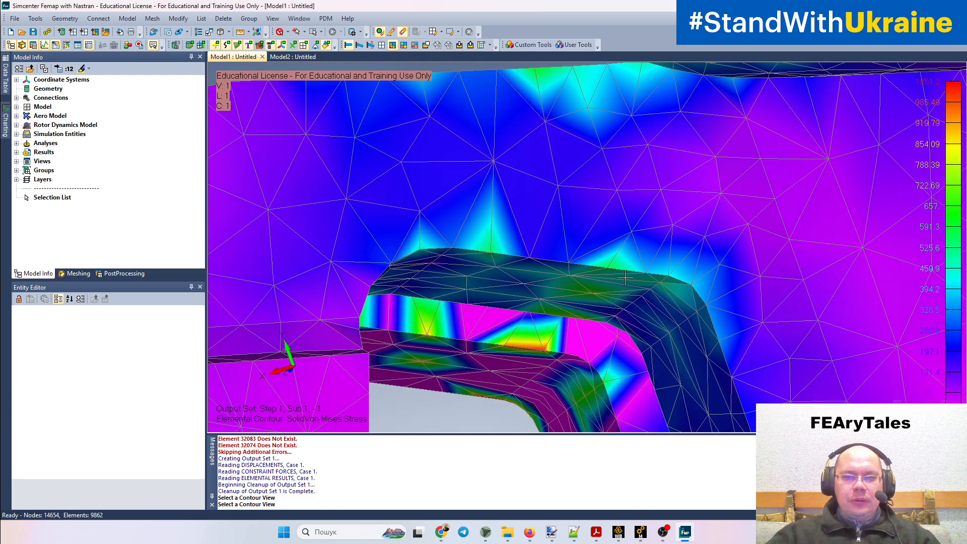
Step: Examine the minimum-absolute stress contour along the edges and inner faces of the tetrahedral model's cutout
{"action": "middle_click_drag", "start_coordinate": [622, 271], "coordinate": [600, 305]}
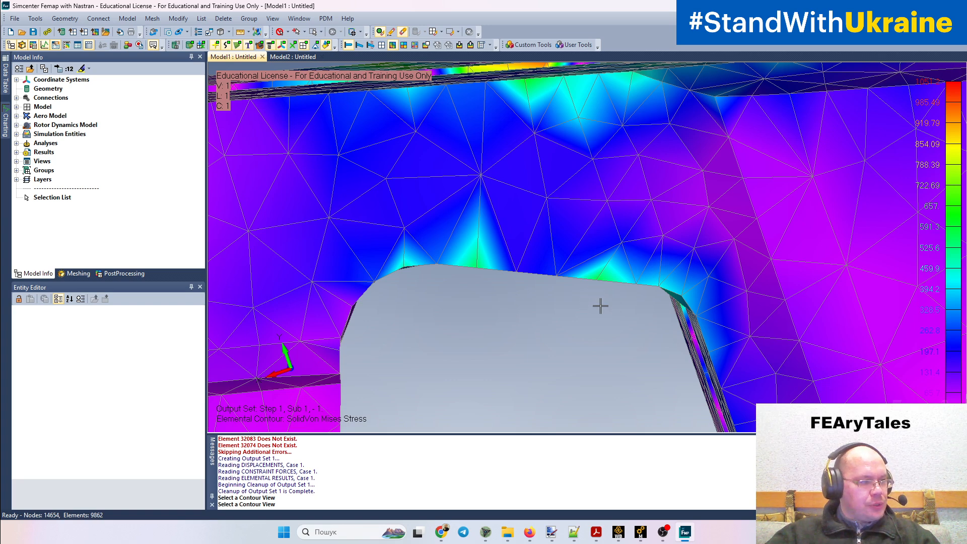
{"action": "middle_click_drag", "start_coordinate": [600, 306], "coordinate": [623, 291]}
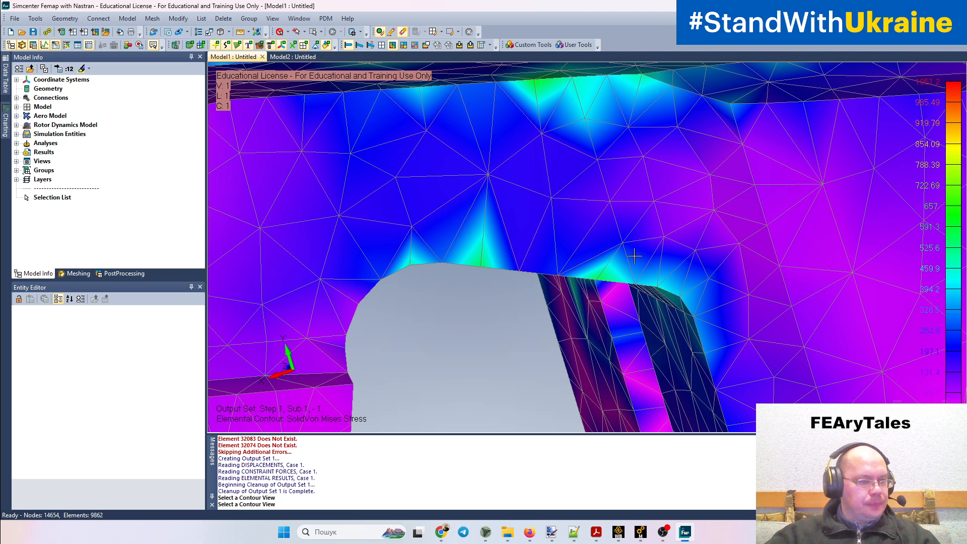
{"action": "middle_click_drag", "start_coordinate": [641, 252], "coordinate": [649, 239]}
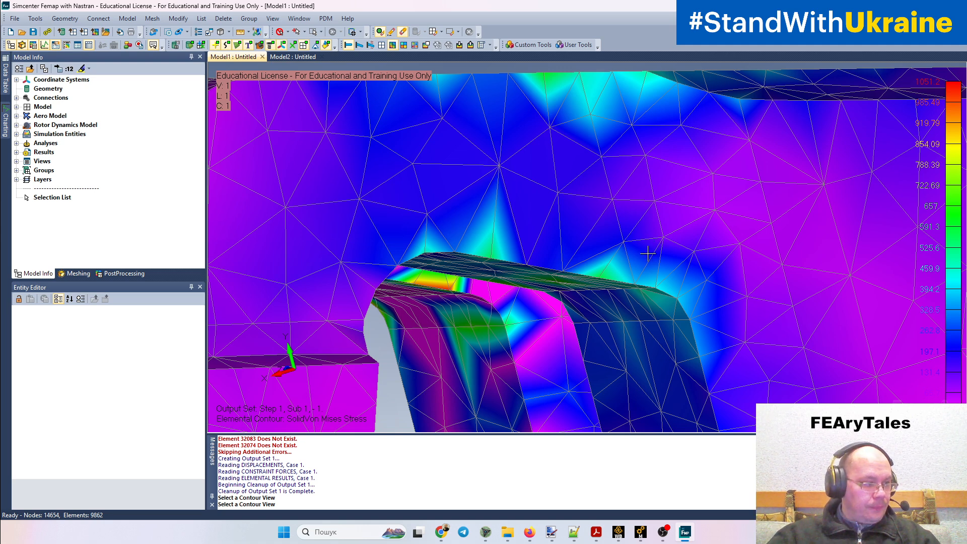
{"action": "scroll", "coordinate": [631, 265], "scroll_direction": "up", "scroll_amount": 6}
{"action": "scroll", "coordinate": [629, 265], "scroll_direction": "down", "scroll_amount": 3}
{"action": "scroll", "coordinate": [629, 266], "scroll_direction": "down", "scroll_amount": 5}
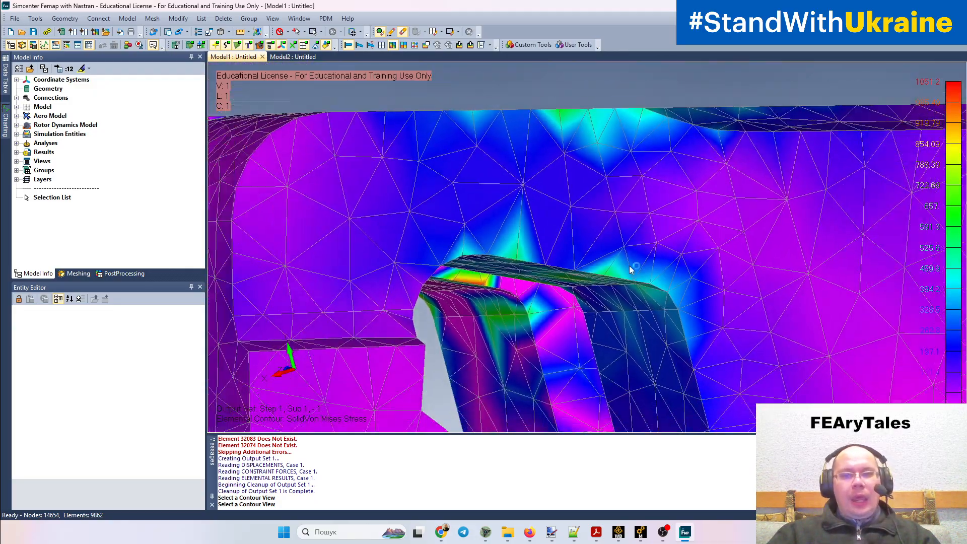
Step: Examine the minimum-absolute stress pattern on the tetrahedral model's upper surfaces and compare it with the legend range
{"action": "middle_click_drag", "start_coordinate": [627, 270], "coordinate": [639, 313]}
{"action": "middle_click_drag", "start_coordinate": [570, 271], "coordinate": [645, 332], "text": "ctrl"}
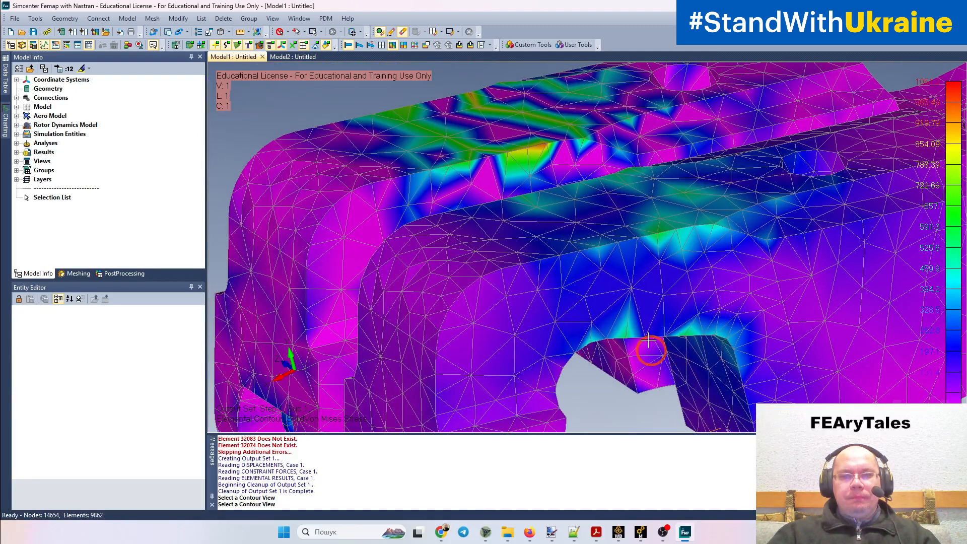
{"action": "middle_click_drag", "start_coordinate": [605, 303], "coordinate": [615, 348]}
{"action": "middle_click_drag", "start_coordinate": [587, 267], "coordinate": [607, 339], "text": "ctrl"}
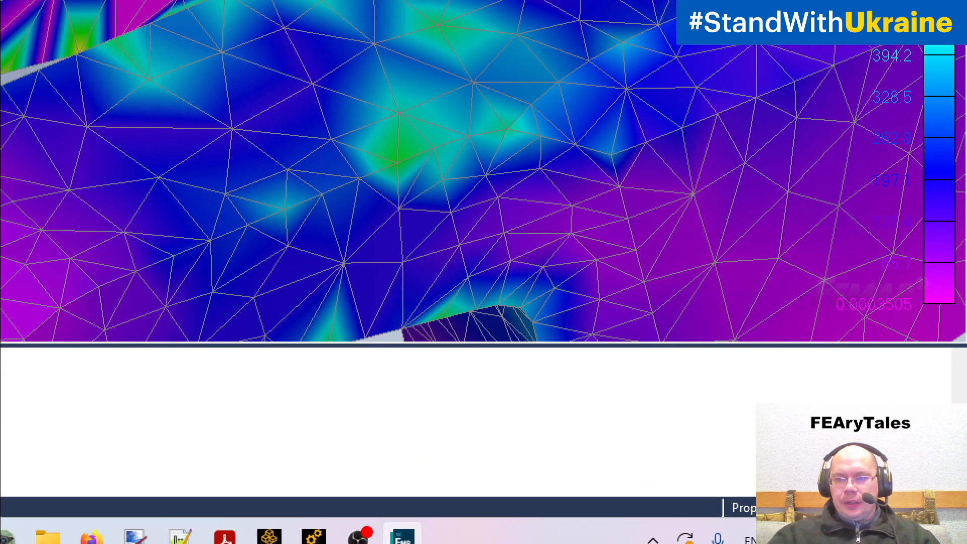
{"action": "mouse_move", "coordinate": [906, 271]}
{"action": "left_mouse_down"}
{"action": "mouse_move", "coordinate": [820, 355]}
{"action": "mouse_move", "coordinate": [940, 274]}
{"action": "left_mouse_up"}
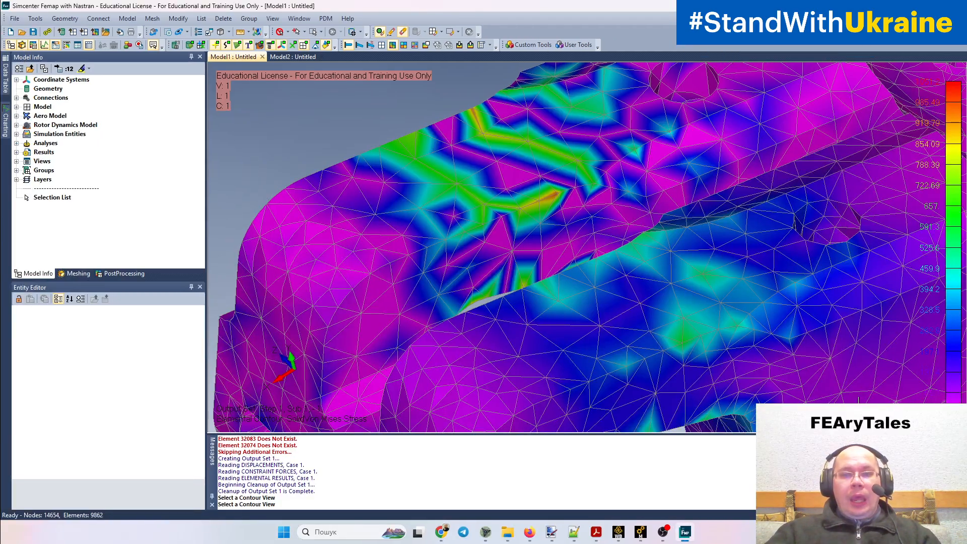
{"action": "middle_click_drag", "start_coordinate": [609, 335], "coordinate": [666, 338]}
{"action": "middle_click_drag", "start_coordinate": [666, 325], "coordinate": [607, 322]}
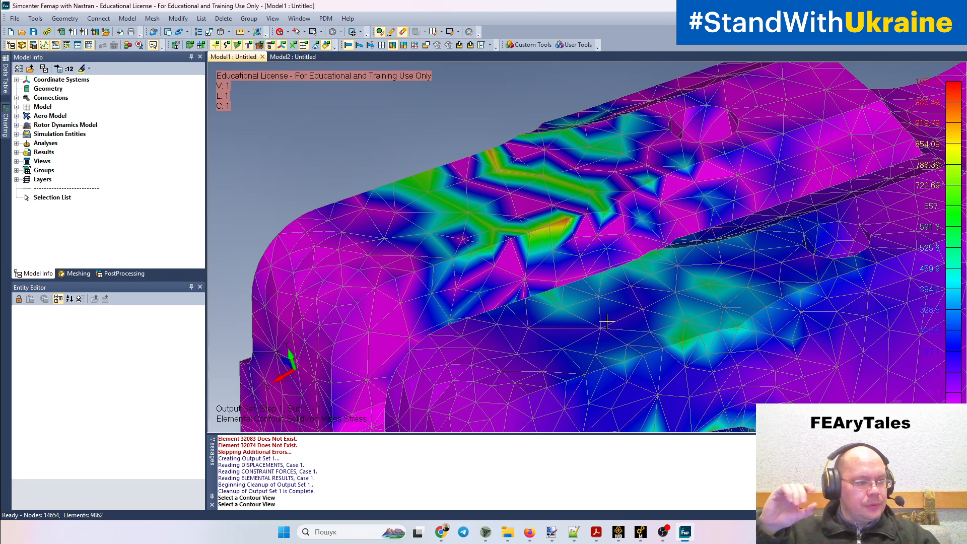
{"action": "middle_click_drag", "start_coordinate": [698, 326], "coordinate": [651, 289]}
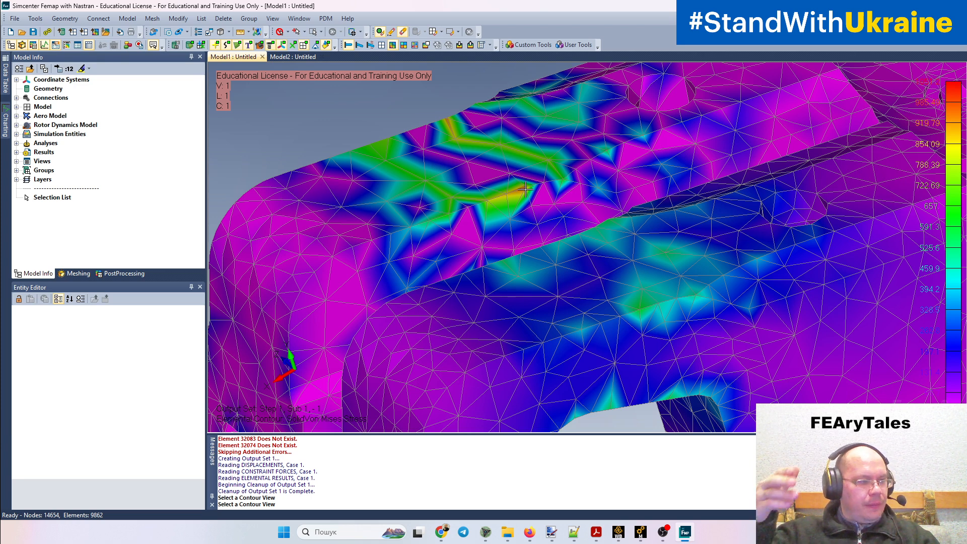
{"action": "scroll", "coordinate": [525, 189], "scroll_direction": "down", "scroll_amount": 3}
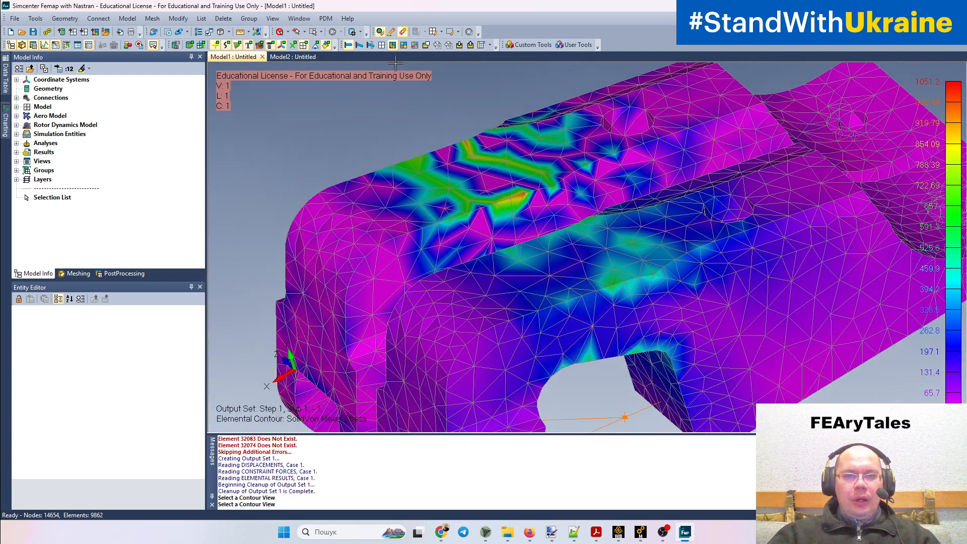
Step: Switch to the hexahedral model, set its contour data conversion to Min Absolute Value, and view the cutout with the legend range
{"action": "left_click", "coordinate": [301, 57]}
{"action": "middle_click_drag", "start_coordinate": [608, 303], "coordinate": [561, 239]}
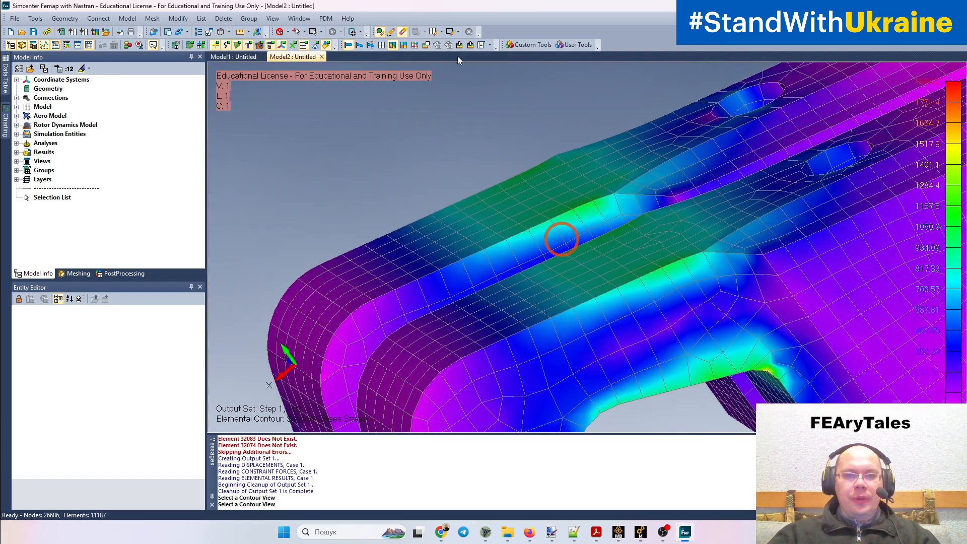
{"action": "left_click", "coordinate": [486, 46]}
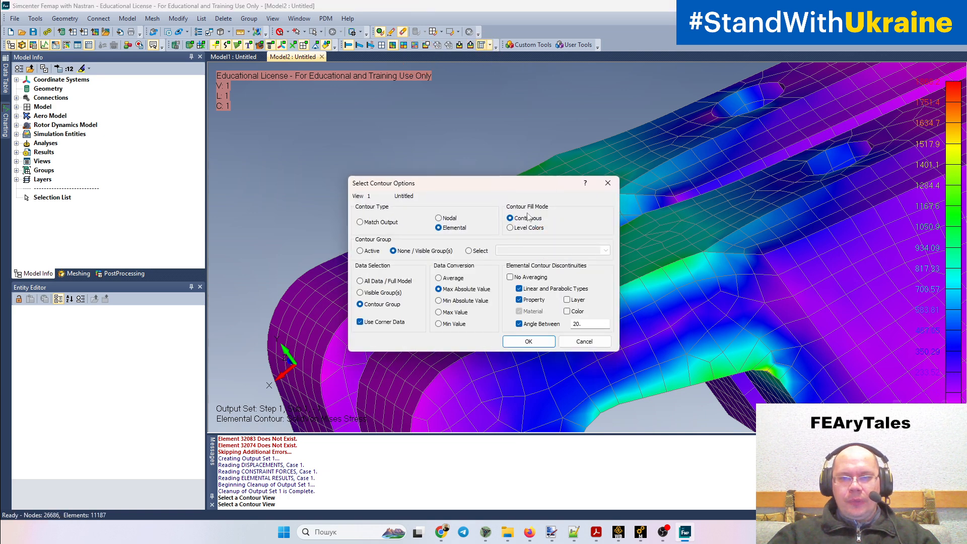
{"action": "left_click", "coordinate": [440, 301]}
{"action": "left_click", "coordinate": [527, 339]}
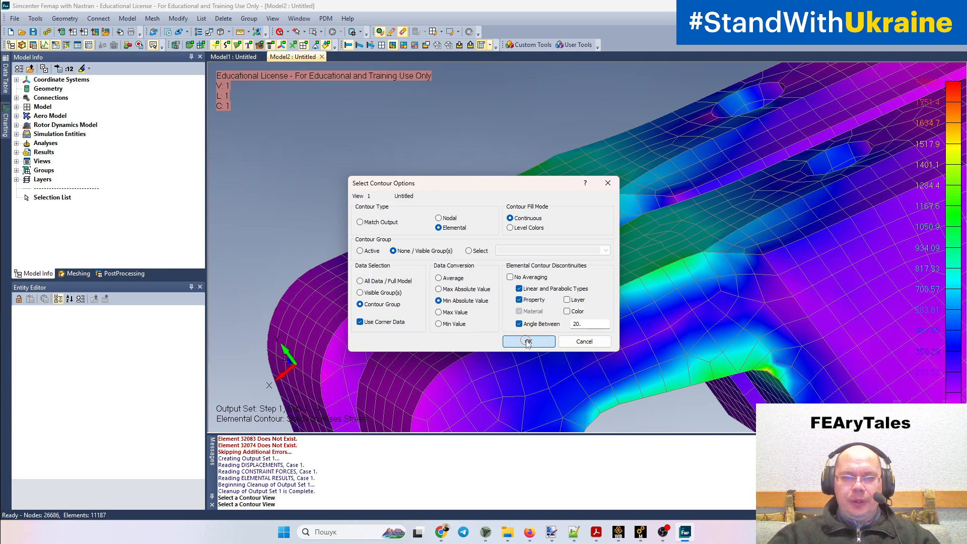
{"action": "middle_click_drag", "start_coordinate": [608, 300], "coordinate": [794, 215]}
{"action": "scroll", "coordinate": [655, 252], "scroll_direction": "down", "scroll_amount": 3}
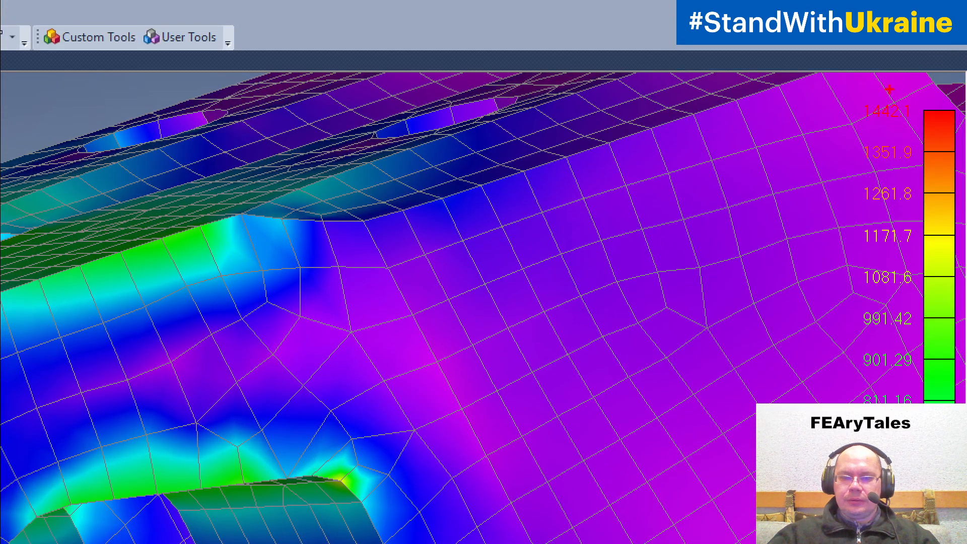
{"action": "mouse_move", "coordinate": [844, 110]}
{"action": "left_mouse_down"}
{"action": "mouse_move", "coordinate": [906, 98]}
{"action": "mouse_move", "coordinate": [862, 100]}
{"action": "left_mouse_up"}
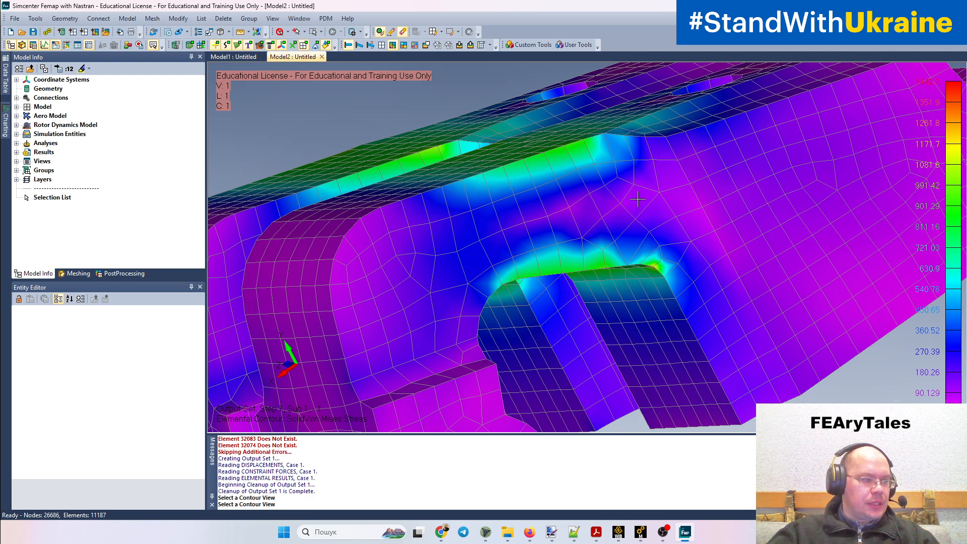
Step: Turn on No Averaging for the hexahedral model's elemental contour discontinuities
{"action": "left_click", "coordinate": [482, 46]}
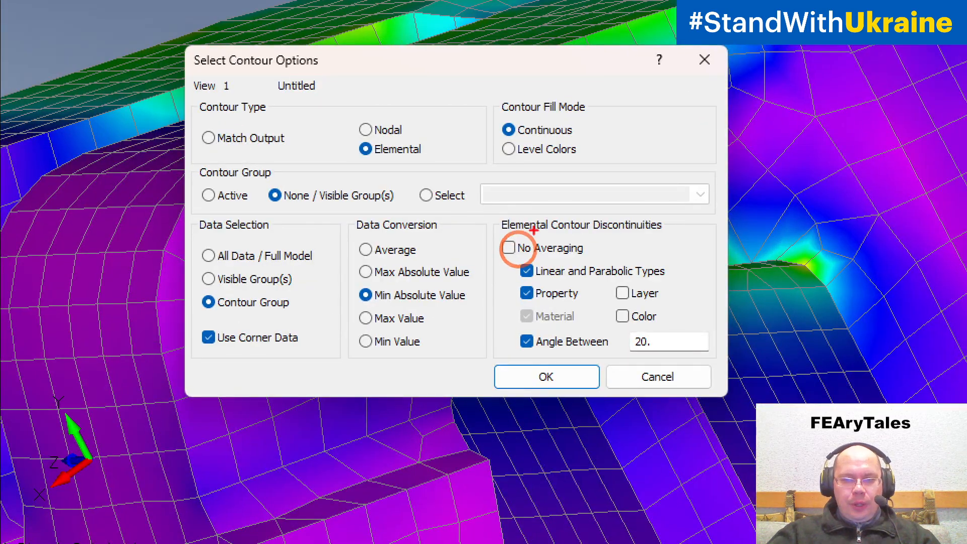
{"action": "mouse_move", "coordinate": [500, 222]}
{"action": "left_mouse_down"}
{"action": "mouse_move", "coordinate": [517, 328]}
{"action": "mouse_move", "coordinate": [554, 361]}
{"action": "mouse_move", "coordinate": [721, 245]}
{"action": "mouse_move", "coordinate": [534, 204]}
{"action": "mouse_move", "coordinate": [484, 211]}
{"action": "mouse_move", "coordinate": [521, 277]}
{"action": "mouse_move", "coordinate": [523, 224]}
{"action": "mouse_move", "coordinate": [527, 269]}
{"action": "left_mouse_up"}
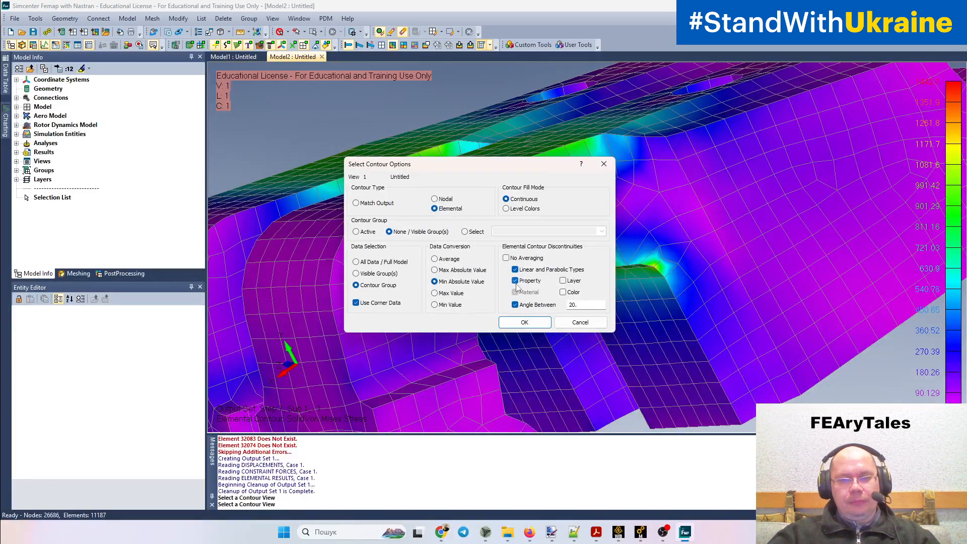
{"action": "left_click", "coordinate": [506, 258]}
{"action": "left_click", "coordinate": [521, 322]}
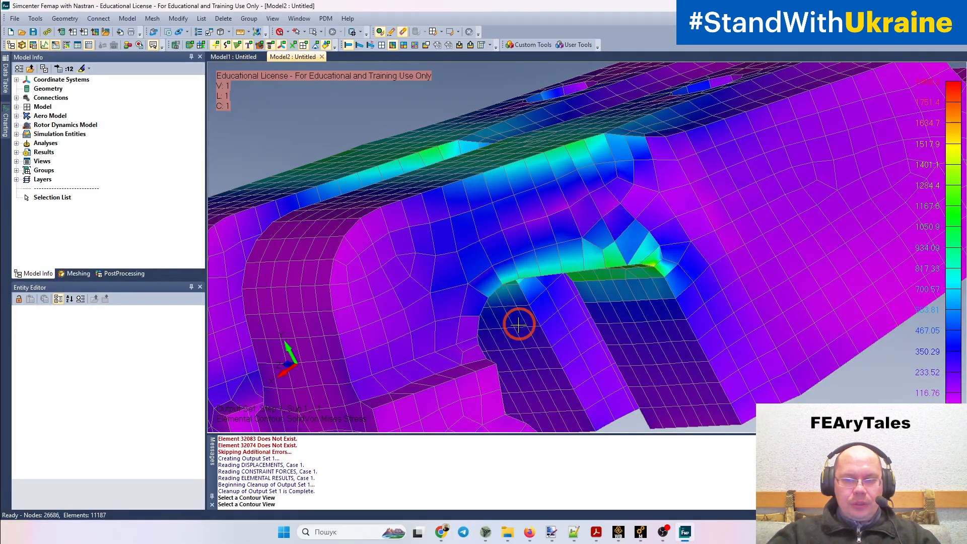
Step: Examine the unaveraged stress contour element by element along the edge of the hexahedral model's cutout
{"action": "middle_click_drag", "start_coordinate": [630, 287], "coordinate": [574, 285]}
{"action": "scroll", "coordinate": [574, 285], "scroll_direction": "up", "scroll_amount": 5}
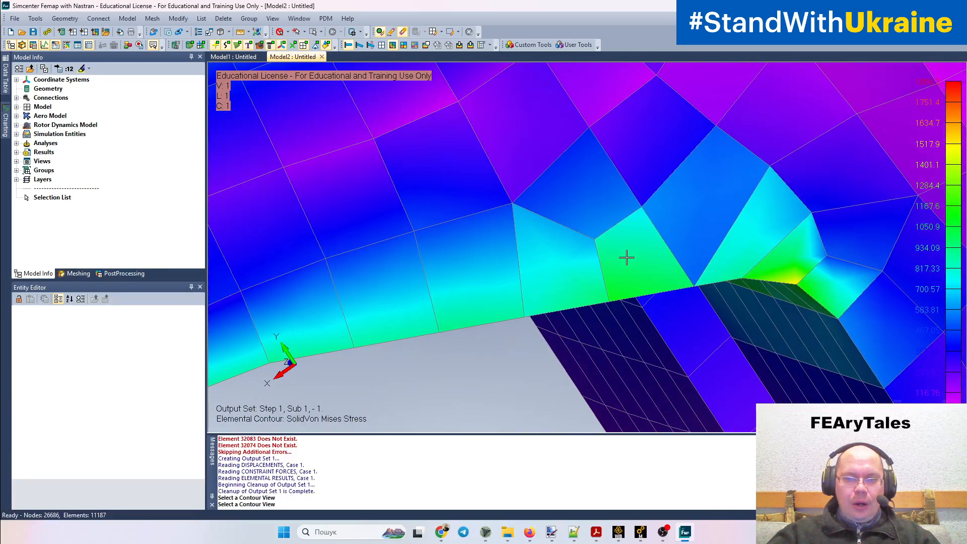
{"action": "middle_click_drag", "start_coordinate": [501, 240], "coordinate": [621, 263]}
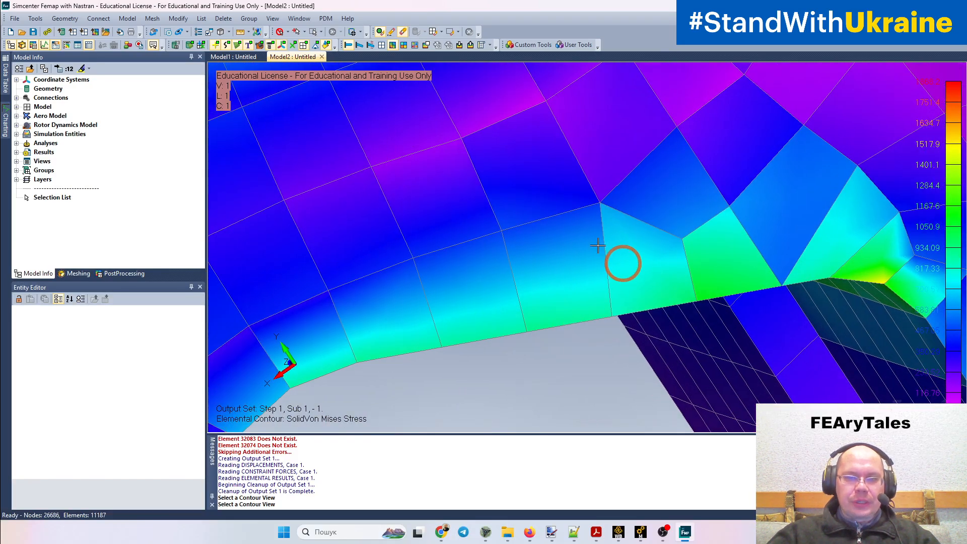
{"action": "middle_click_drag", "start_coordinate": [451, 284], "coordinate": [641, 257]}
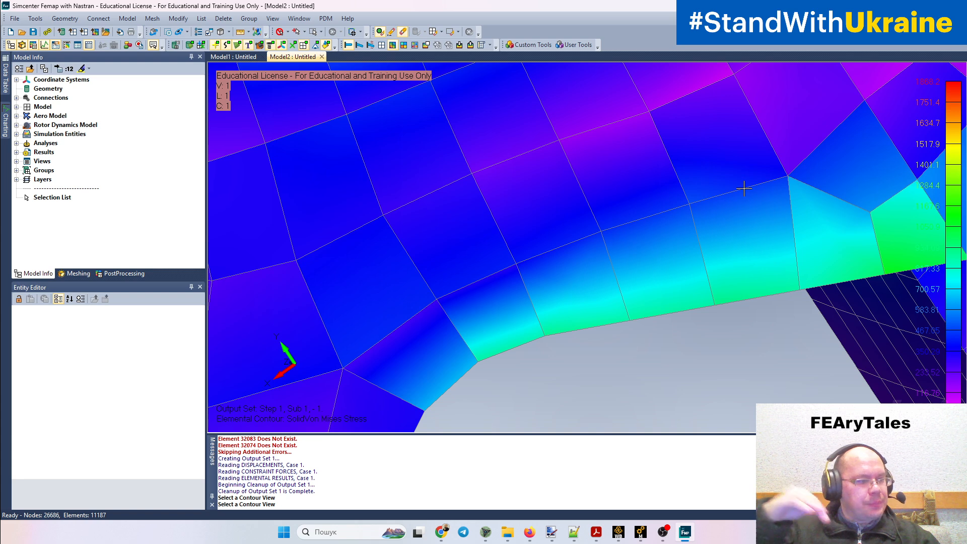
{"action": "scroll", "coordinate": [742, 200], "scroll_direction": "up", "scroll_amount": 2}
{"action": "scroll", "coordinate": [743, 199], "scroll_direction": "down", "scroll_amount": 3}
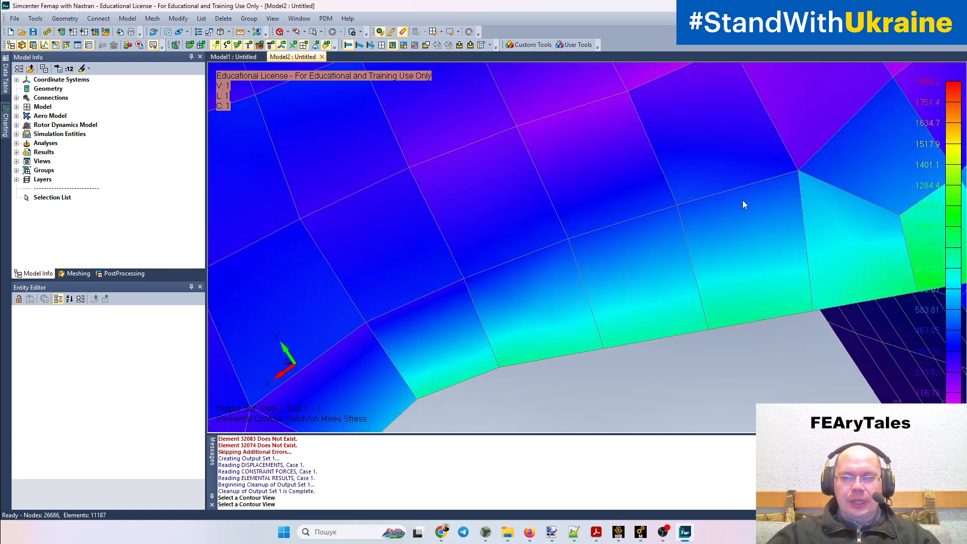
{"action": "middle_click_drag", "start_coordinate": [748, 200], "coordinate": [597, 261]}
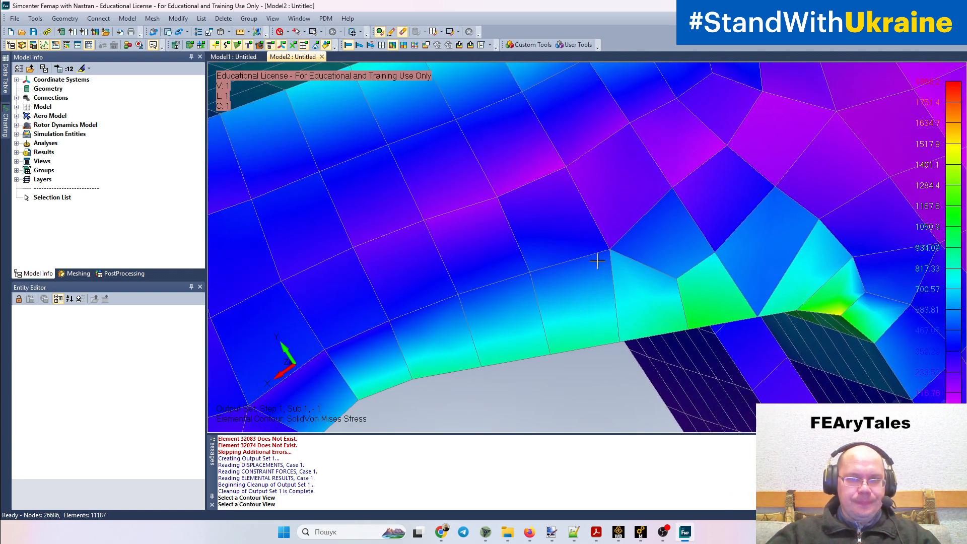
Step: Set the hexahedral model's contour data conversion to Max Absolute Value with No Averaging active
{"action": "left_click", "coordinate": [482, 46]}
{"action": "left_click", "coordinate": [501, 173]}
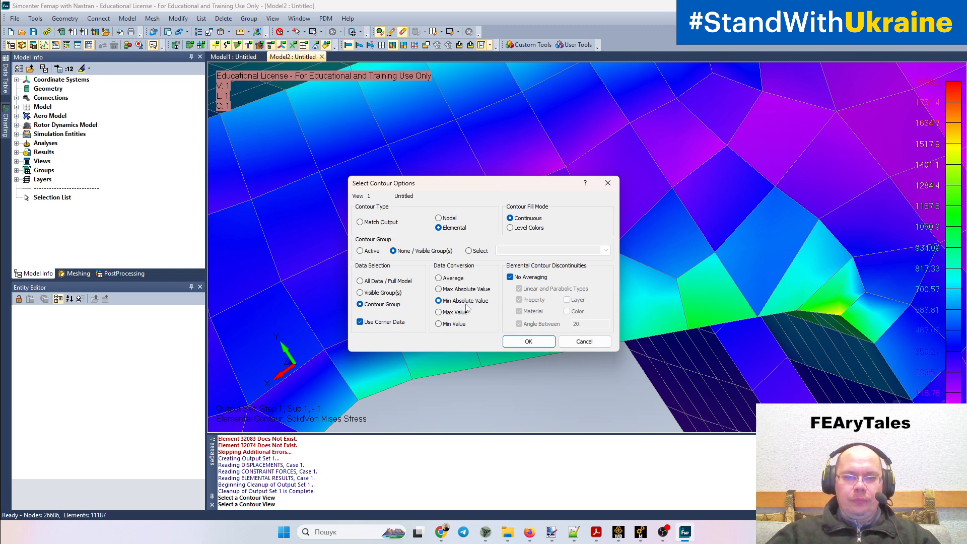
{"action": "left_click", "coordinate": [466, 289]}
{"action": "left_click", "coordinate": [518, 341]}
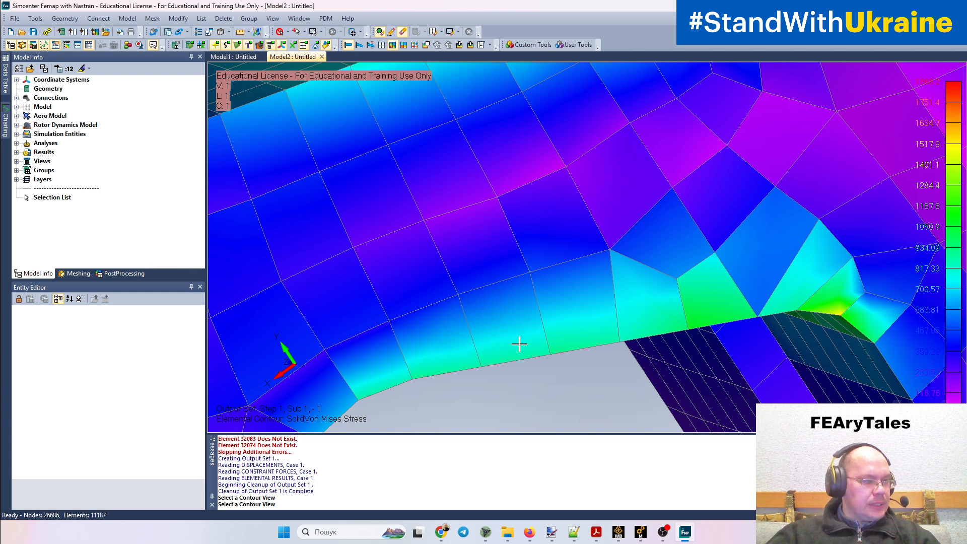
Step: Set the hexahedral model's contour data conversion to Average, view the cutout edge, and recheck the contour options
{"action": "left_click", "coordinate": [482, 45]}
{"action": "left_click", "coordinate": [495, 110]}
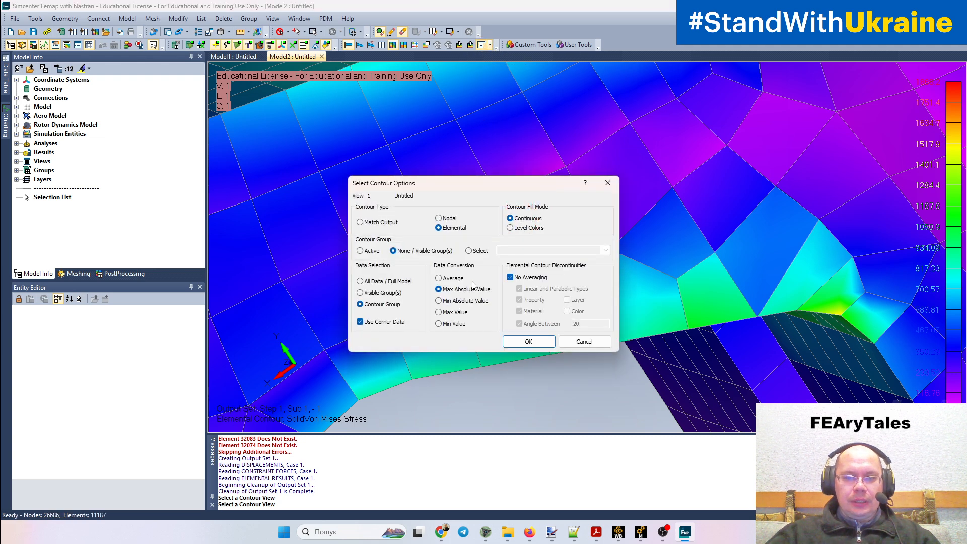
{"action": "left_click", "coordinate": [451, 278]}
{"action": "left_click", "coordinate": [518, 341]}
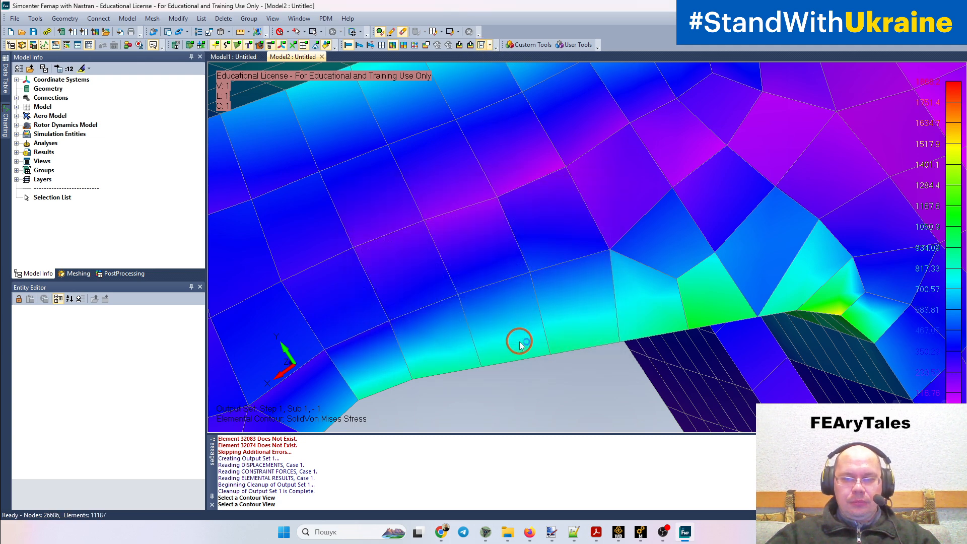
{"action": "left_click", "coordinate": [596, 345]}
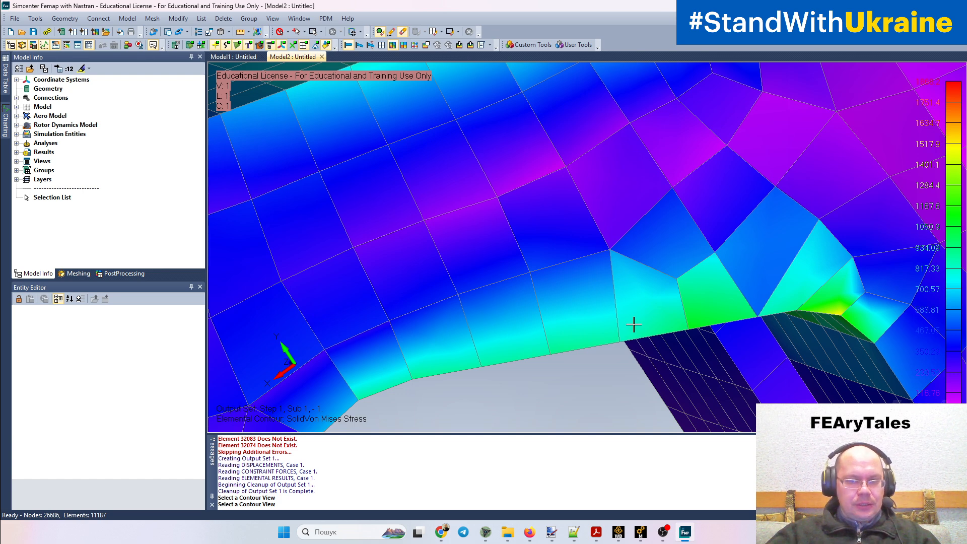
{"action": "left_click", "coordinate": [482, 46]}
{"action": "left_click", "coordinate": [492, 86]}
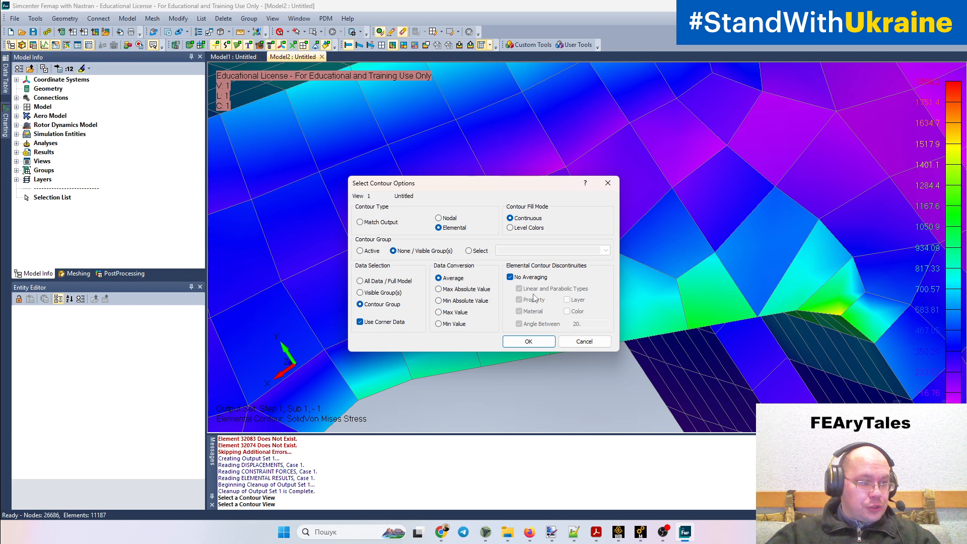
{"action": "left_click", "coordinate": [602, 340]}
Step: Switch to the tetrahedral model and turn on No Averaging for its elemental contour discontinuities
{"action": "left_click", "coordinate": [233, 56]}
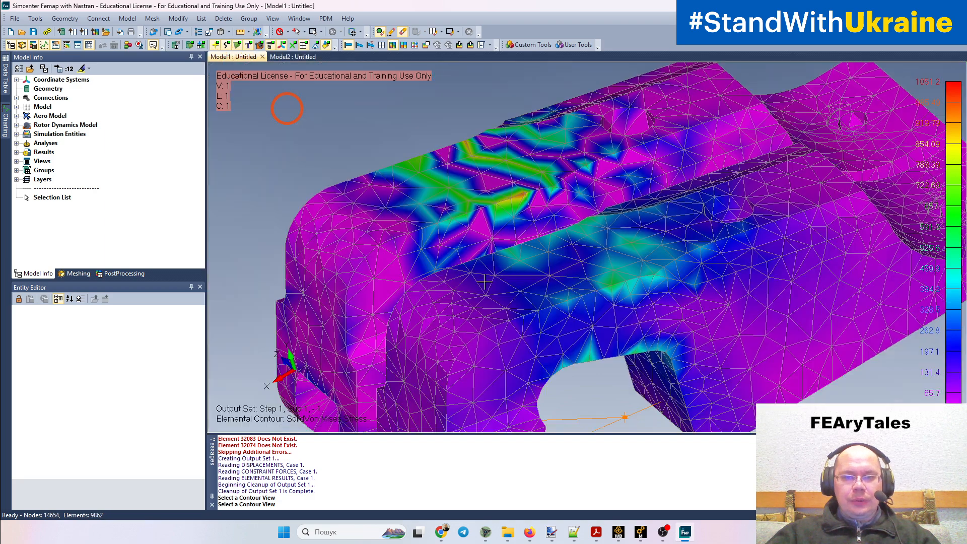
{"action": "middle_click_drag", "start_coordinate": [590, 250], "coordinate": [573, 231]}
{"action": "left_click", "coordinate": [485, 46]}
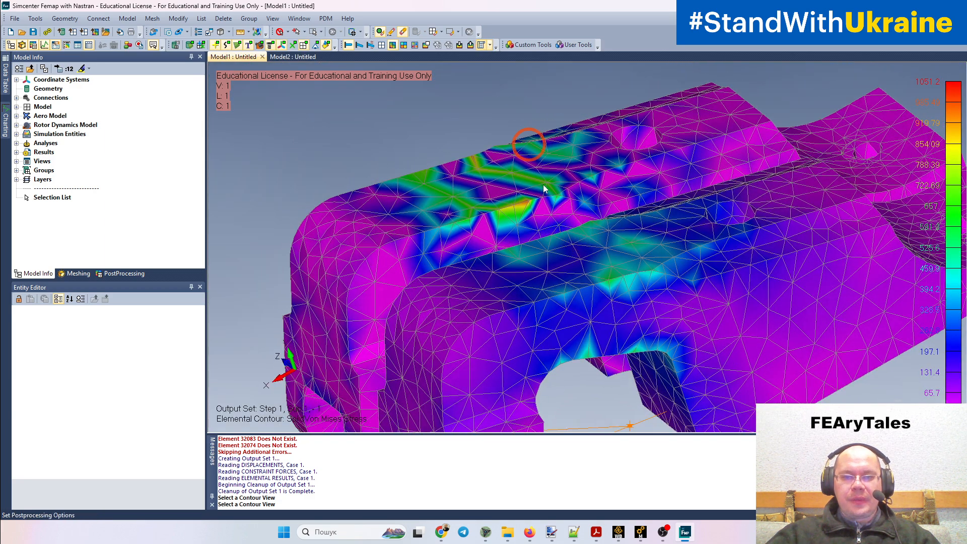
{"action": "left_click", "coordinate": [569, 264]}
{"action": "left_click", "coordinate": [533, 278]}
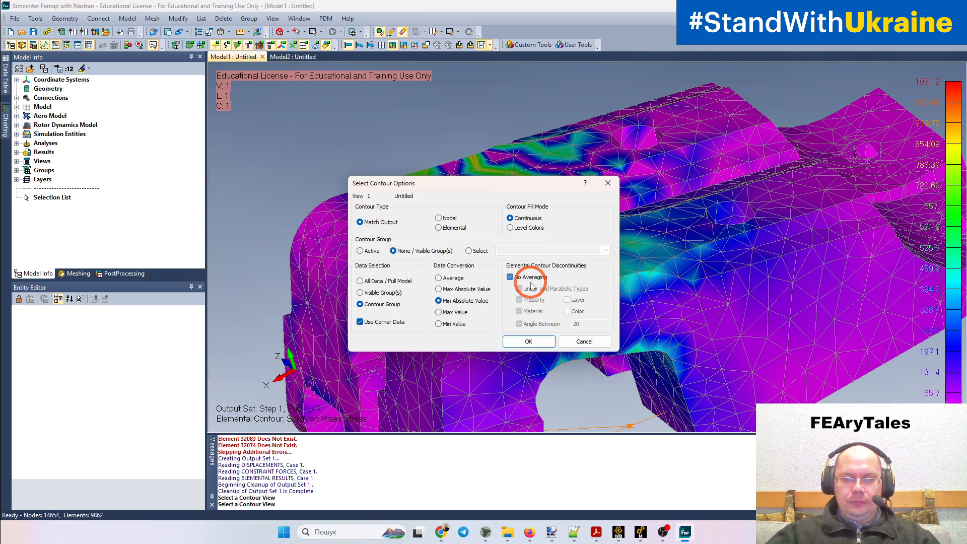
{"action": "left_click", "coordinate": [528, 341]}
Step: Examine the tetrahedral model's unaveraged stress contour around the cutout and across the upper surfaces
{"action": "middle_click_drag", "start_coordinate": [647, 335], "coordinate": [596, 285]}
{"action": "scroll", "coordinate": [644, 294], "scroll_direction": "up", "scroll_amount": 6}
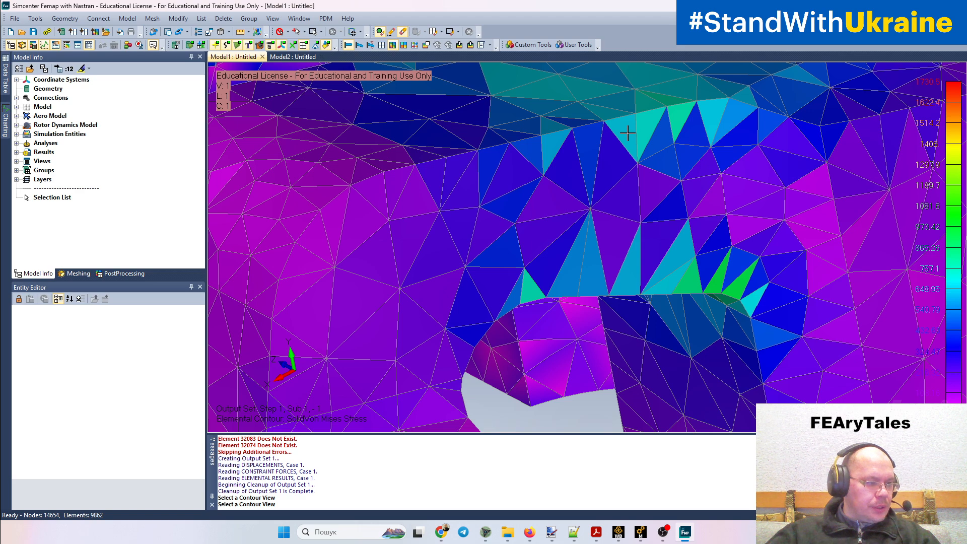
{"action": "middle_click_drag", "start_coordinate": [613, 229], "coordinate": [755, 421]}
{"action": "middle_click_drag", "start_coordinate": [638, 317], "coordinate": [662, 375], "text": "ctrl"}
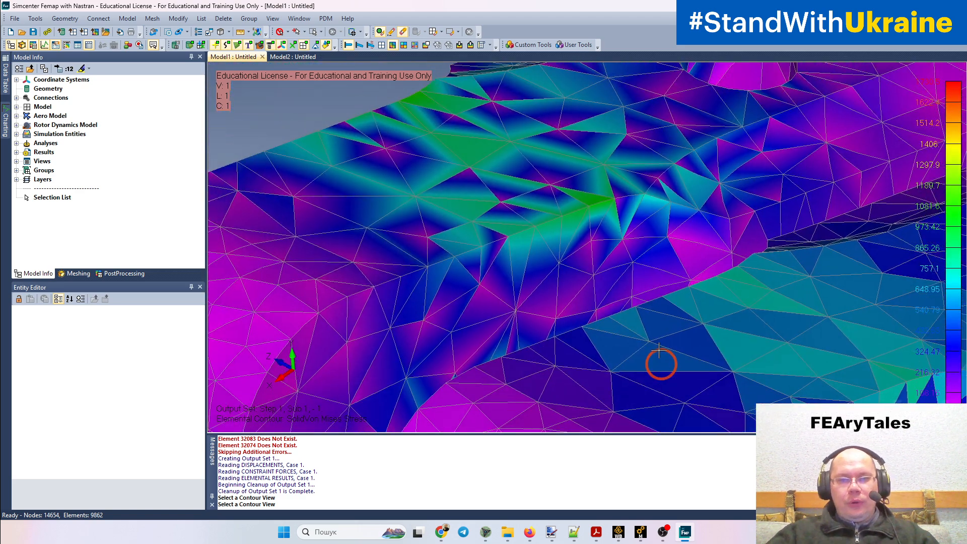
{"action": "middle_click_drag", "start_coordinate": [533, 292], "coordinate": [505, 332]}
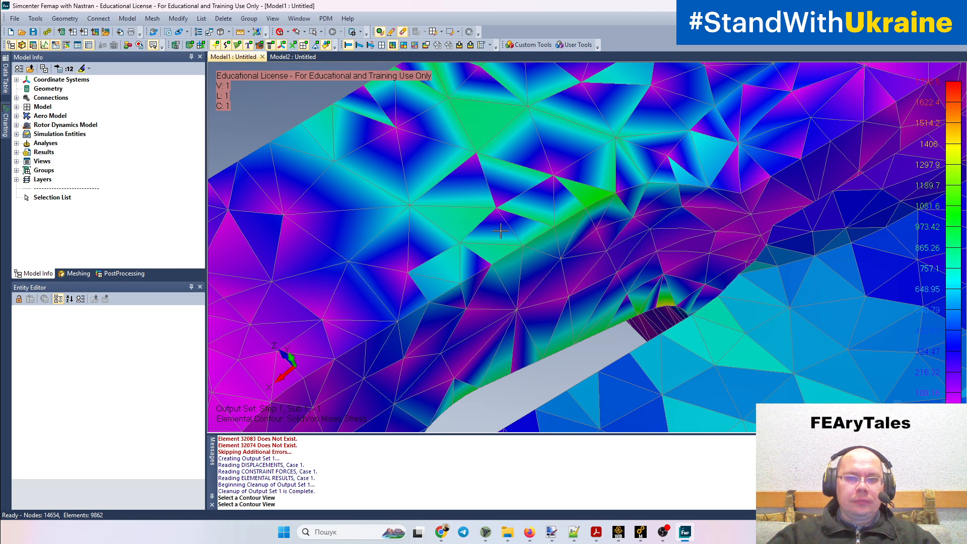
Step: Inspect the unaveraged stress variation within individual tetrahedral elements on the upper surface beside the slot
{"action": "scroll", "coordinate": [500, 231], "scroll_direction": "down", "scroll_amount": 2}
{"action": "scroll", "coordinate": [501, 232], "scroll_direction": "up", "scroll_amount": 4}
{"action": "scroll", "coordinate": [500, 234], "scroll_direction": "up", "scroll_amount": 3}
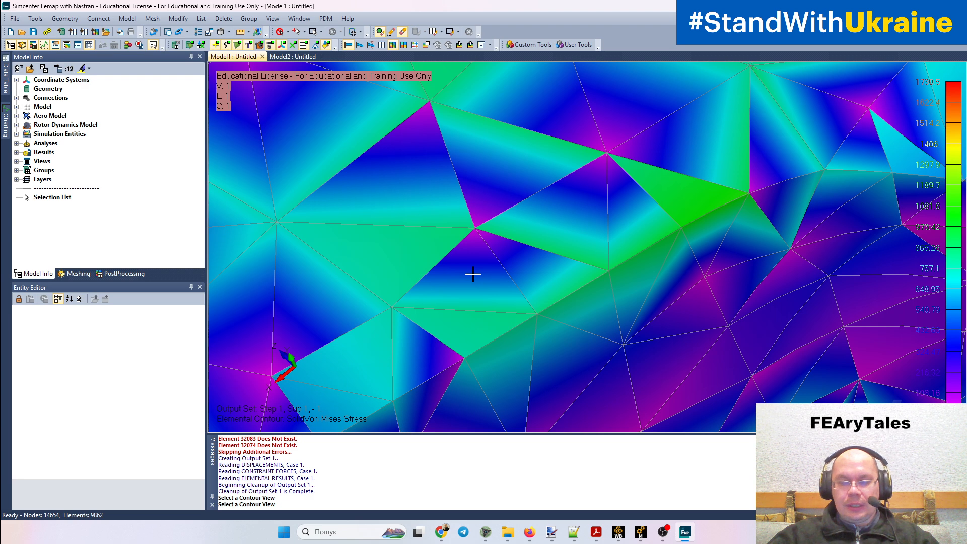
{"action": "scroll", "coordinate": [473, 274], "scroll_direction": "up", "scroll_amount": 2}
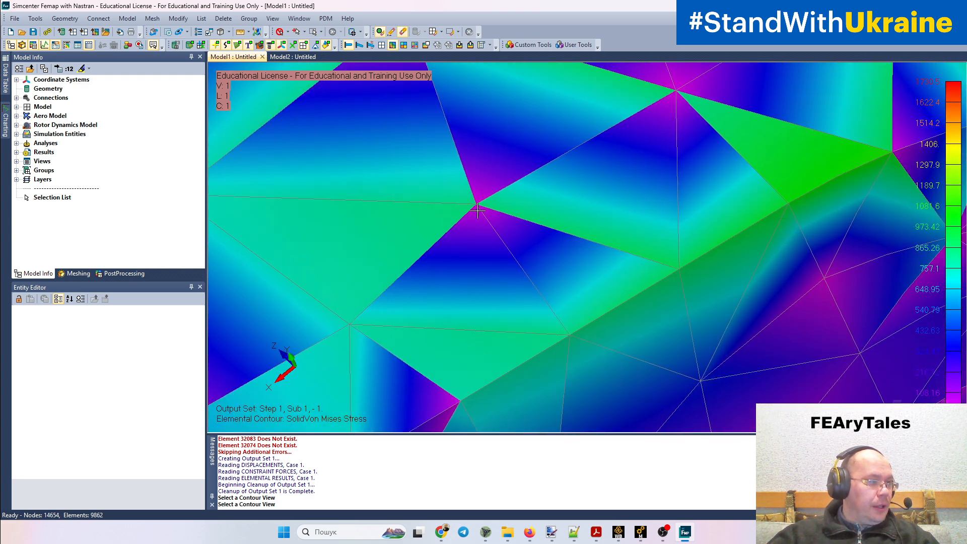
{"action": "scroll", "coordinate": [488, 248], "scroll_direction": "down", "scroll_amount": 5}
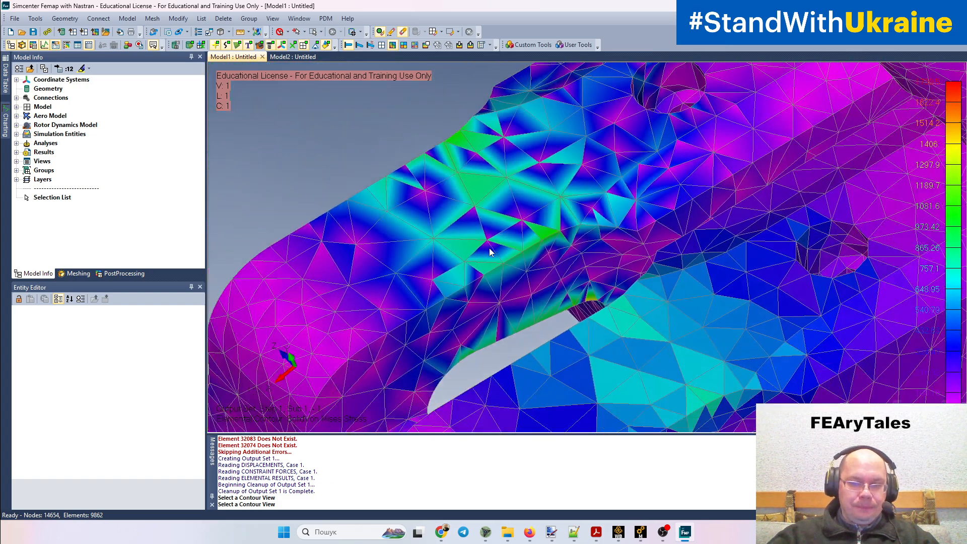
Step: View the unaveraged stress contour over the entire tetrahedral bracket
{"action": "scroll", "coordinate": [488, 248], "scroll_direction": "down", "scroll_amount": 5}
{"action": "middle_click_drag", "start_coordinate": [617, 288], "coordinate": [615, 222]}
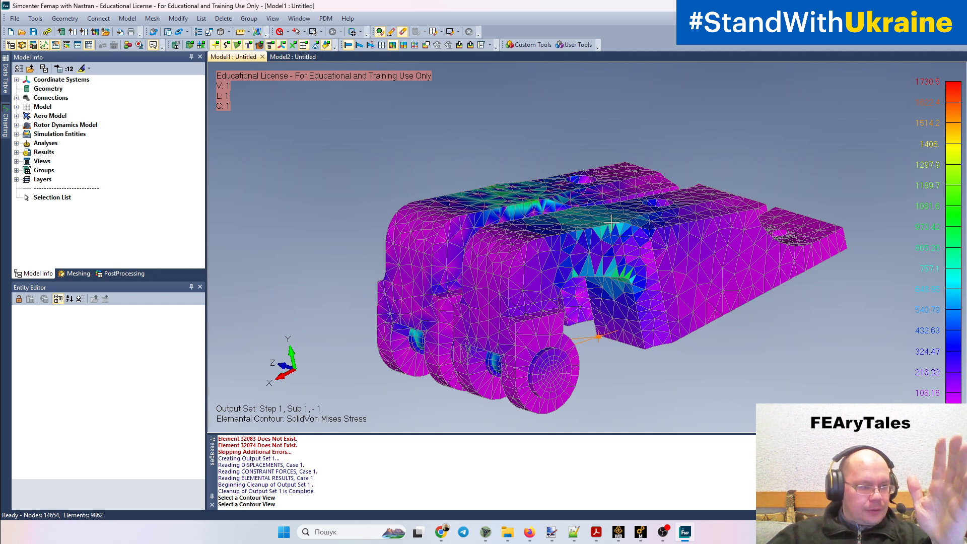
{"action": "scroll", "coordinate": [609, 217], "scroll_direction": "up", "scroll_amount": 2}
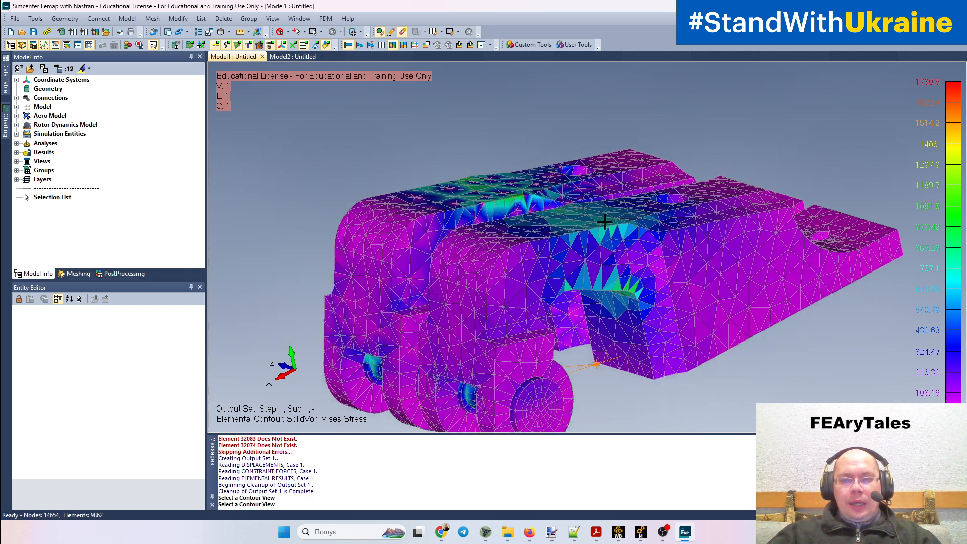
{"action": "scroll", "coordinate": [605, 228], "scroll_direction": "down", "scroll_amount": 5}
{"action": "middle_click_drag", "start_coordinate": [617, 240], "coordinate": [601, 275], "text": "ctrl"}
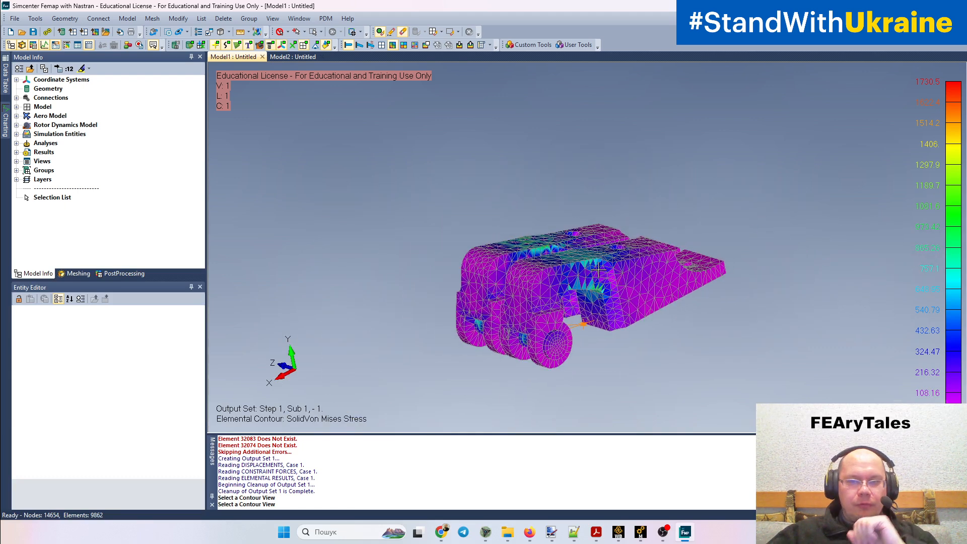